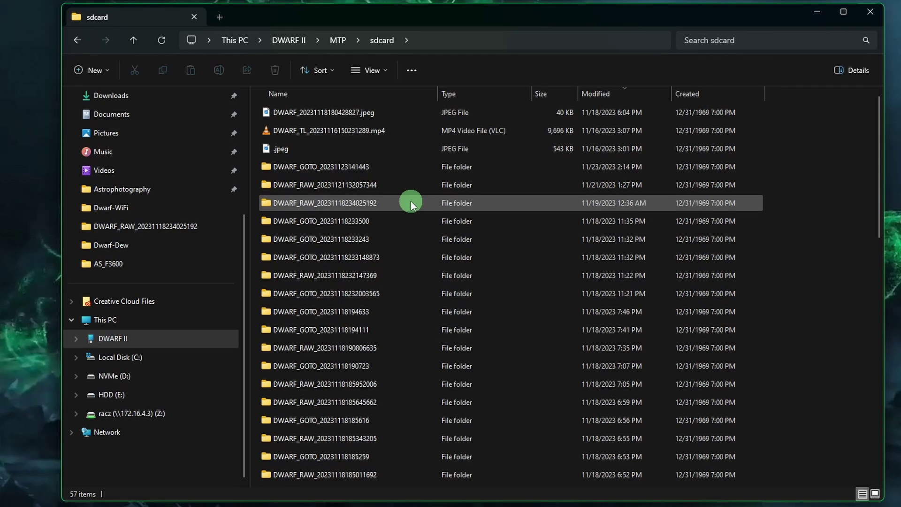
click(359, 172)
click(350, 222)
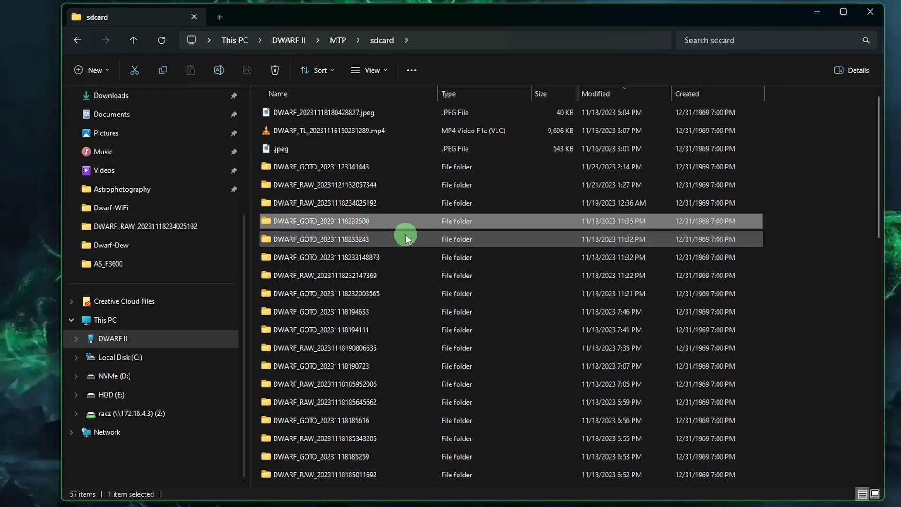
click(351, 186)
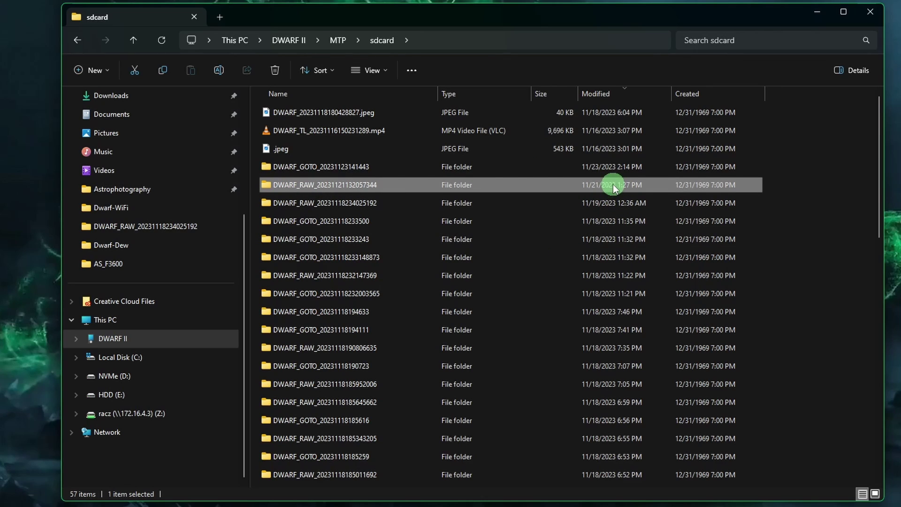
click(385, 203)
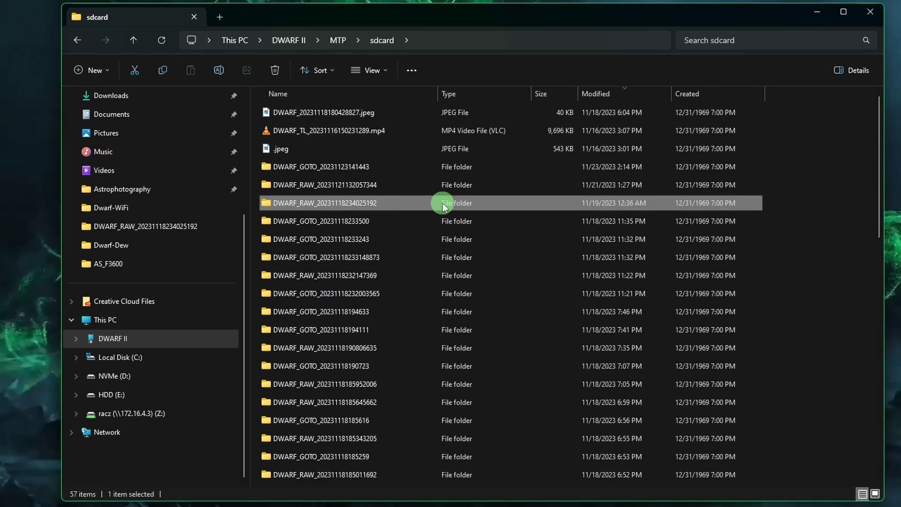
double_click(412, 203)
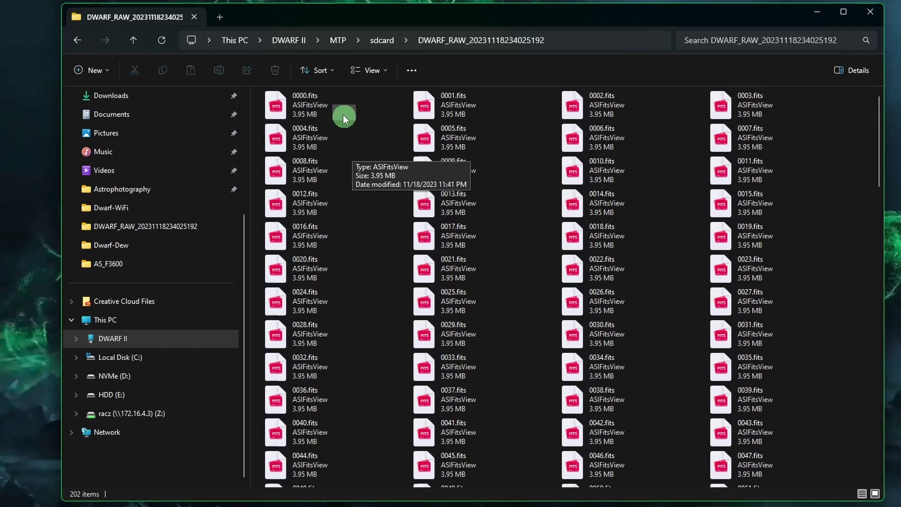
Look through the raw FITS frames down to stacked.png and check the folder's full path
click(339, 102)
click(345, 142)
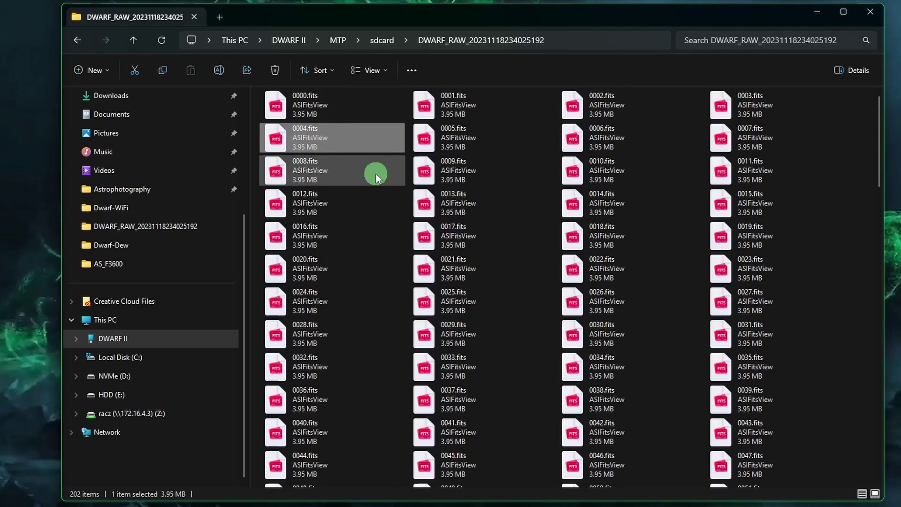
scroll(378, 217, down, 15)
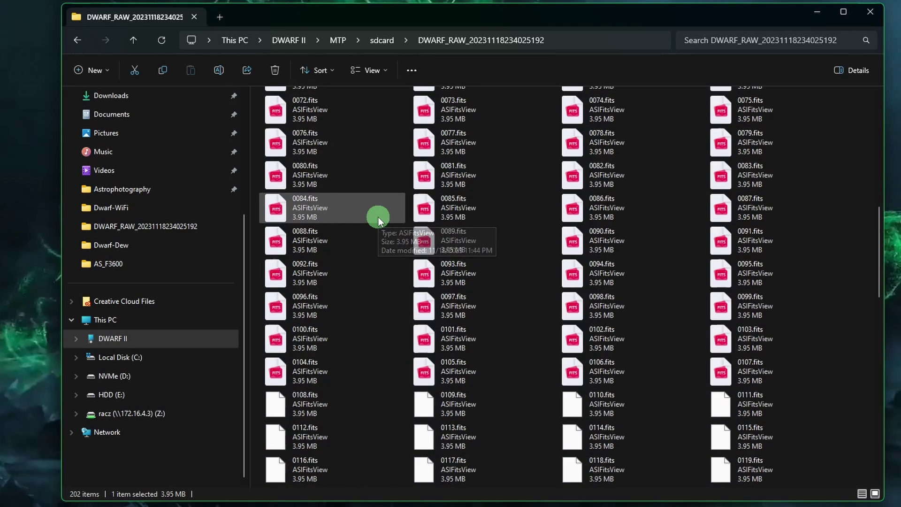
click(468, 477)
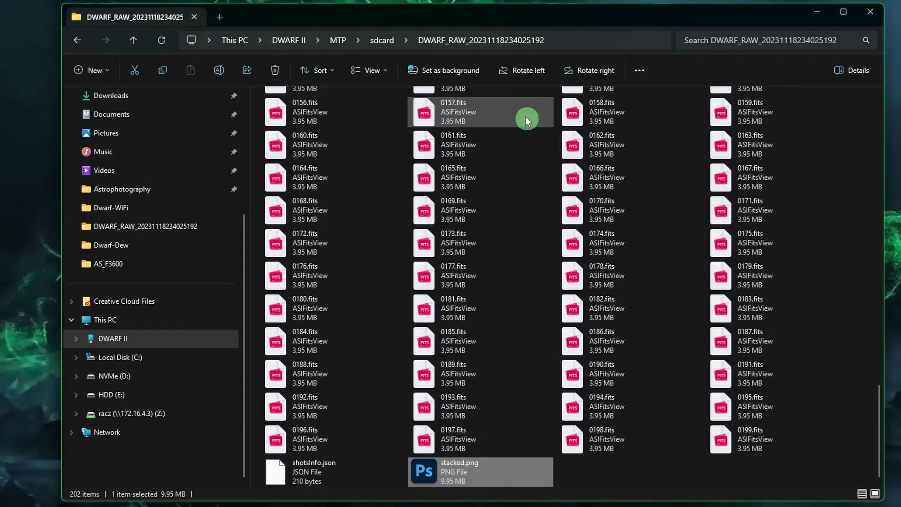
click(571, 41)
click(467, 40)
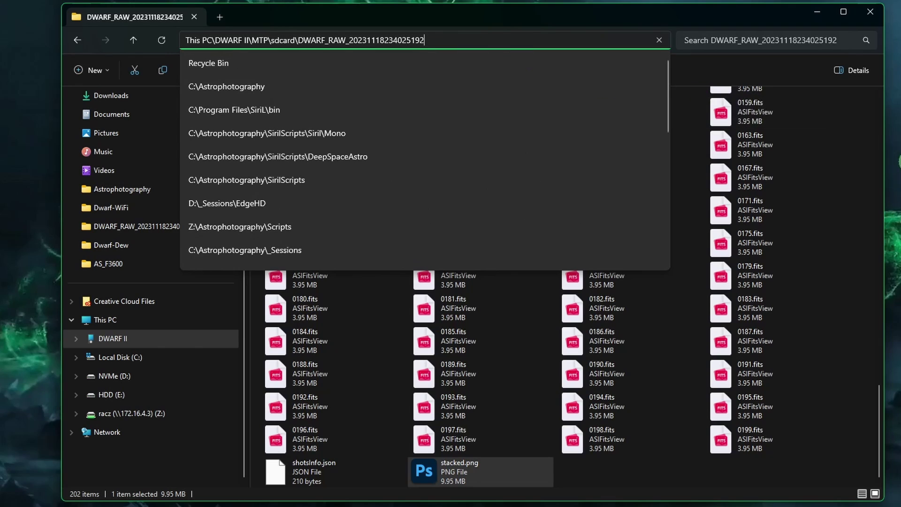
click(859, 184)
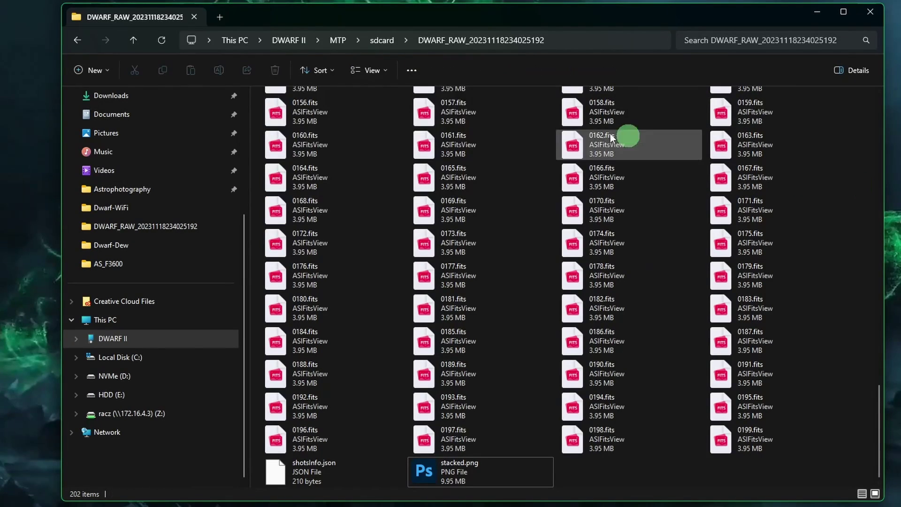
click(392, 41)
right_click(386, 203)
click(420, 305)
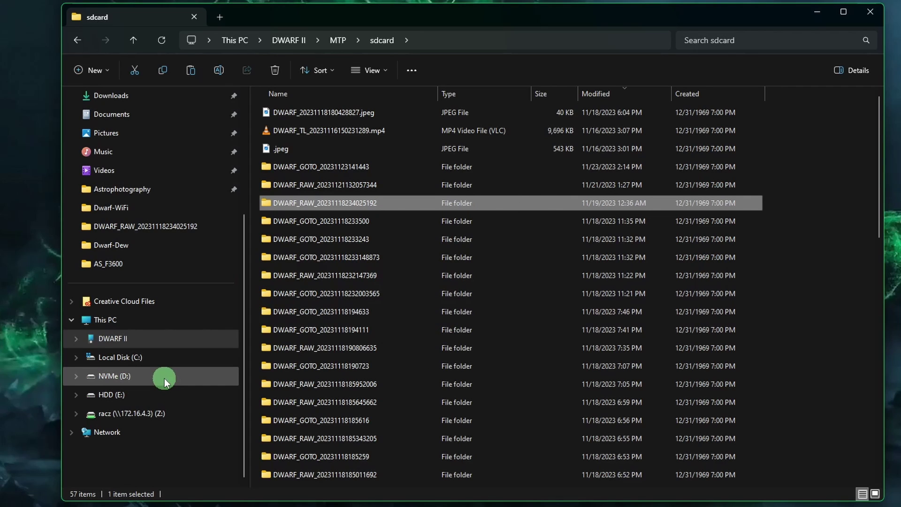
Create a folder named Orion inside _Sessions\Dwarf on the NVMe (D:) drive
click(140, 378)
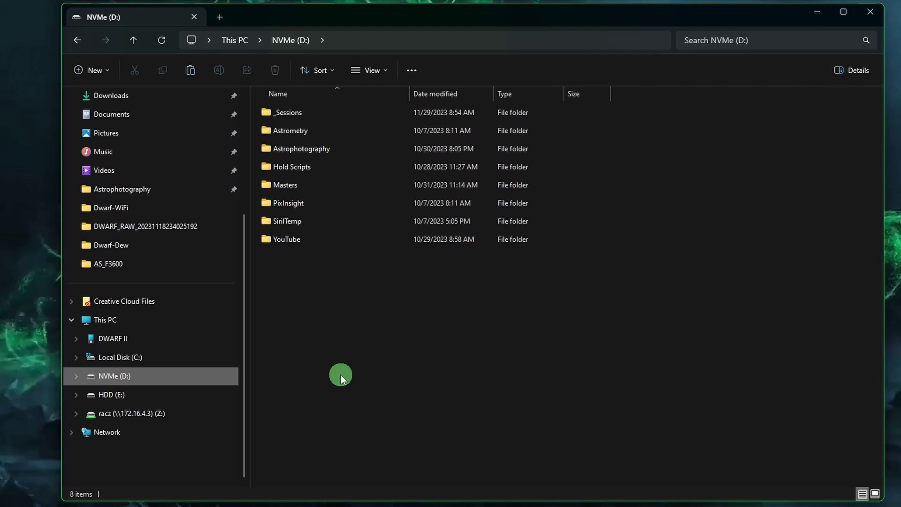
double_click(315, 111)
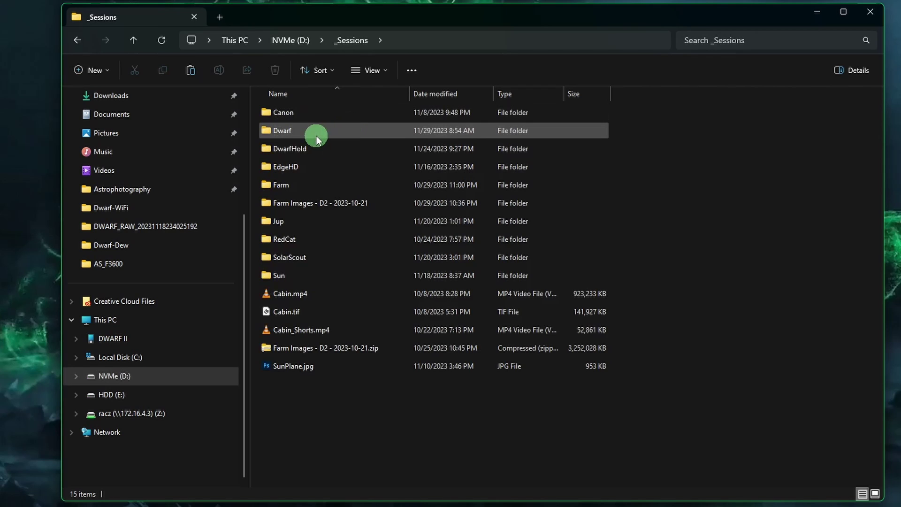
double_click(316, 135)
right_click(343, 188)
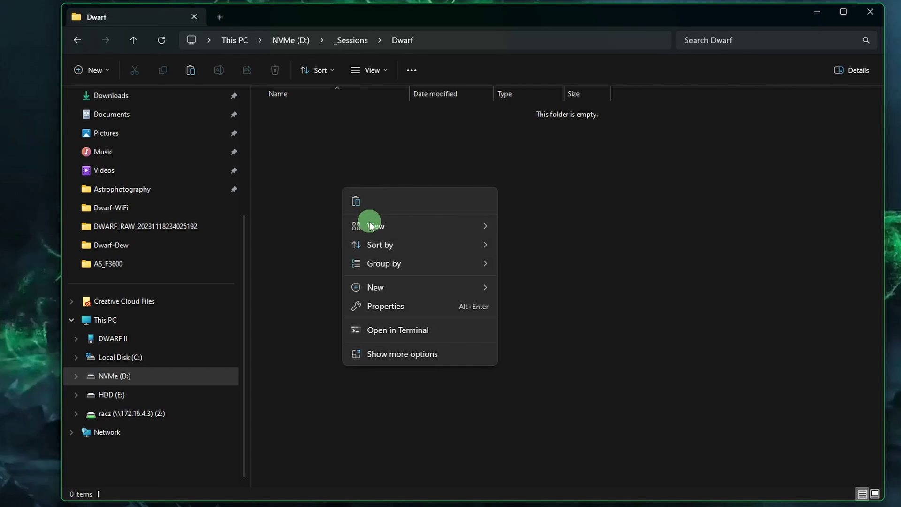
mouse_move(364, 287)
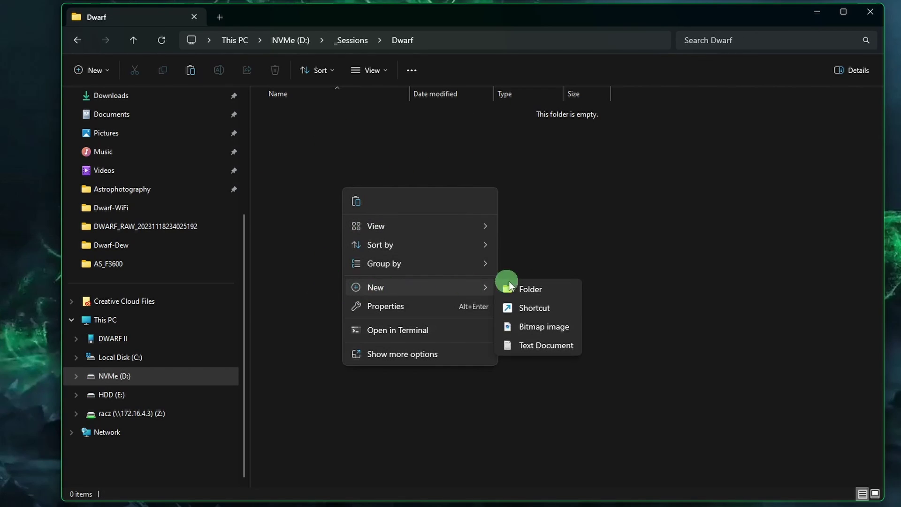
click(559, 290)
text(Orion)
key(Return)
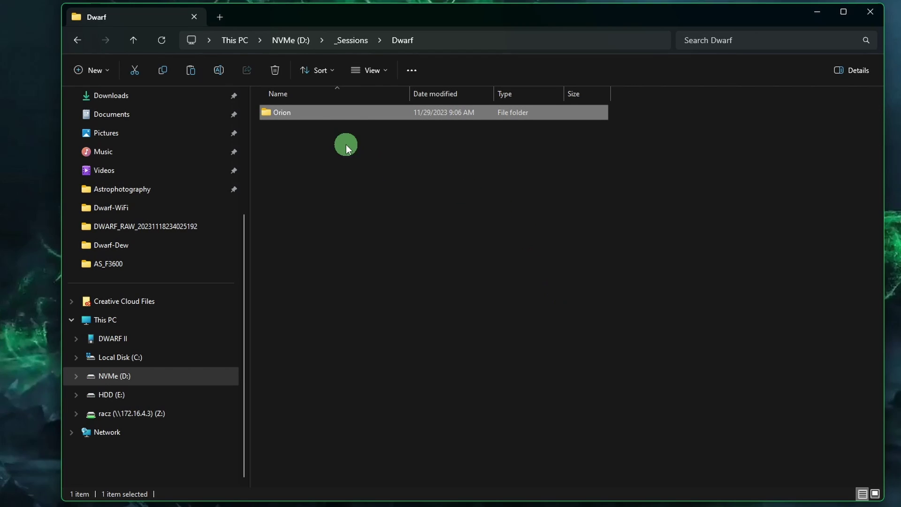
double_click(342, 112)
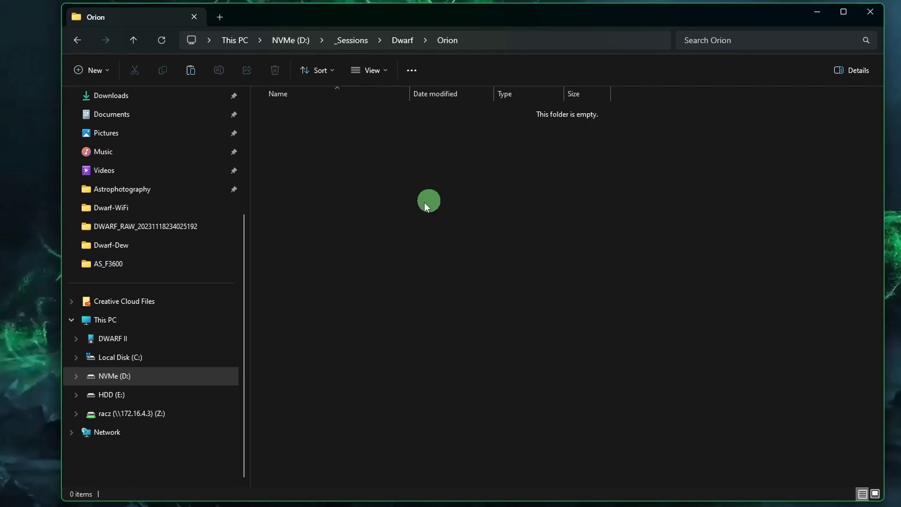
right_click(408, 213)
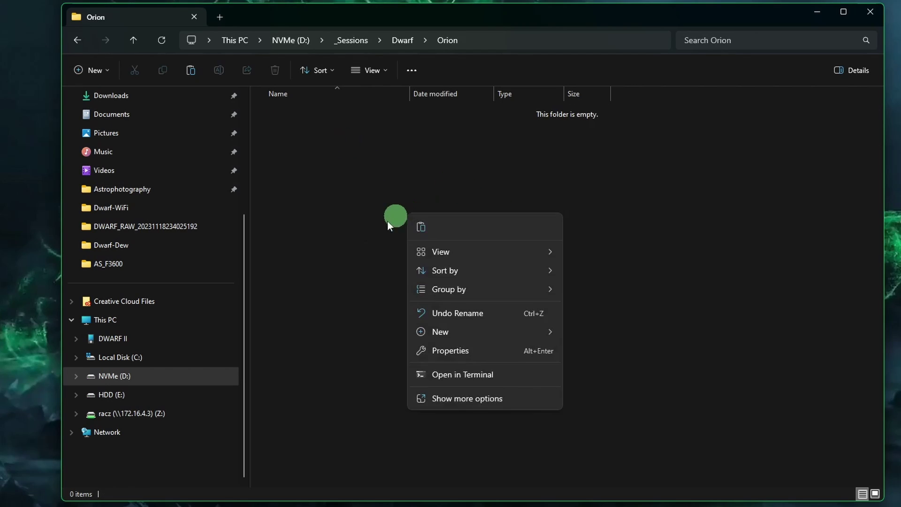
click(427, 229)
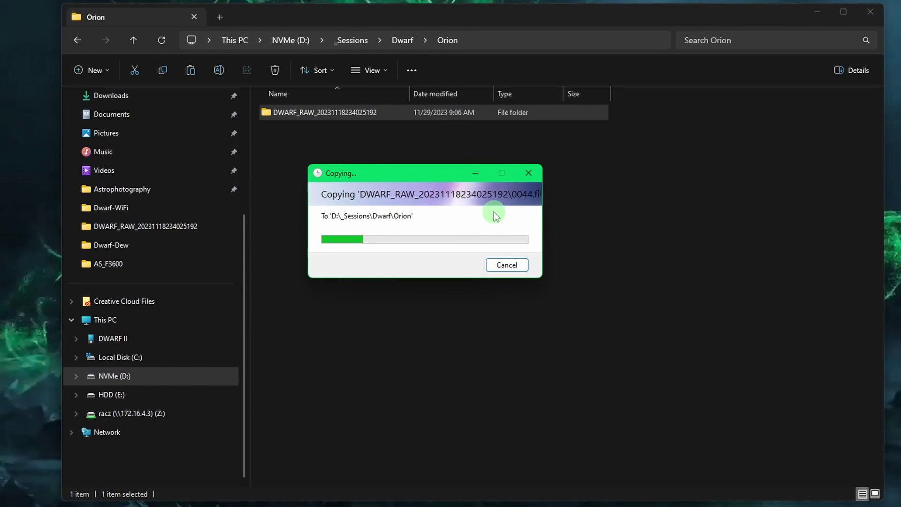
click(458, 207)
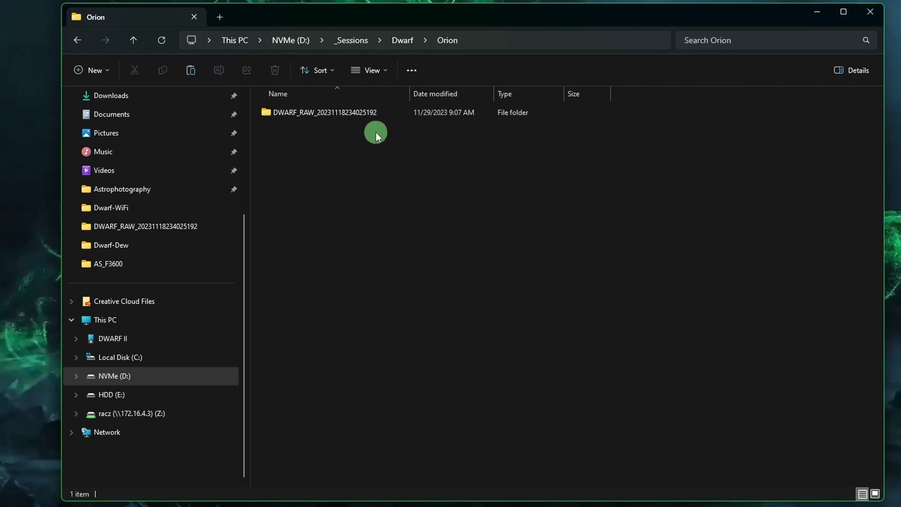
click(388, 114)
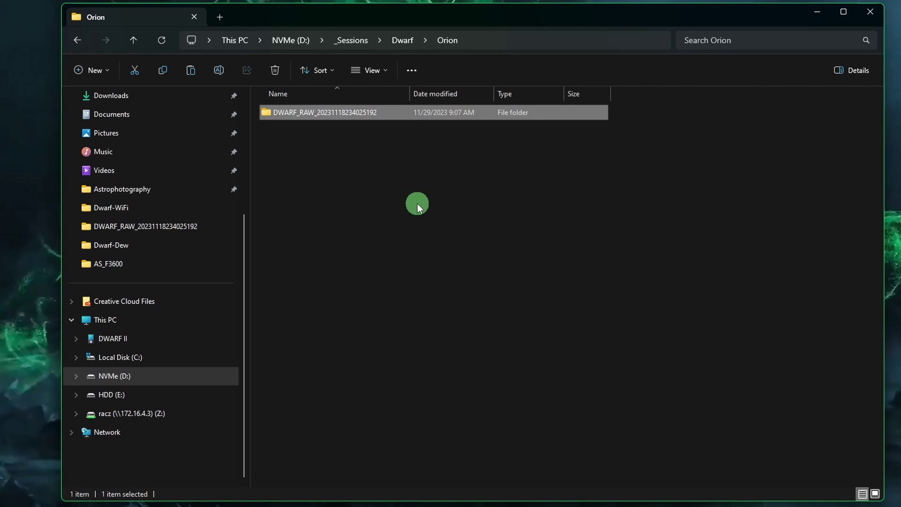
key(F2)
text(Lights)
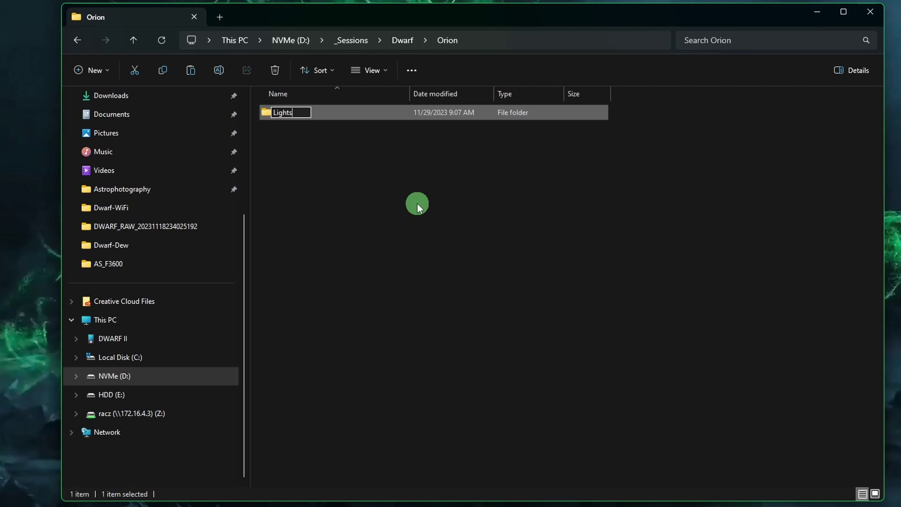
key(Return)
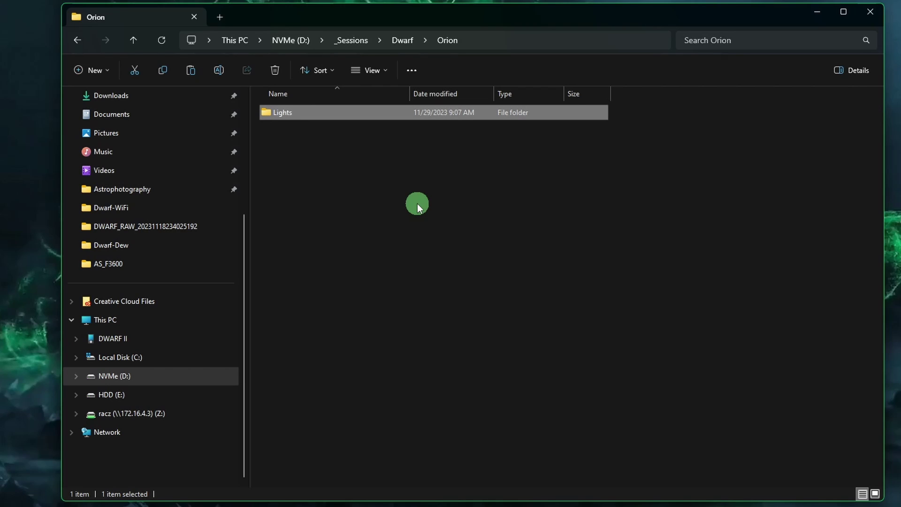
Delete shotsInfo.json and stacked.png from the Lights folder, leaving only the FITS files
double_click(336, 115)
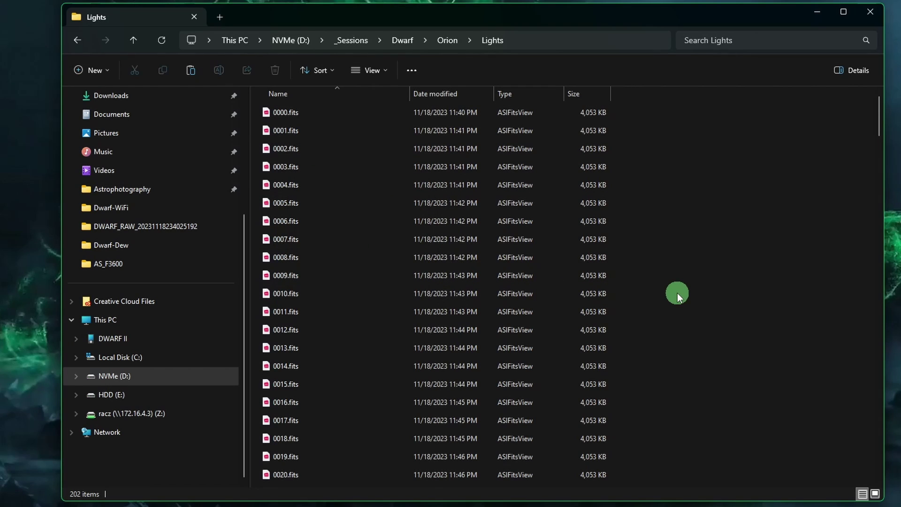
scroll(677, 293, down, 20)
scroll(685, 319, down, 20)
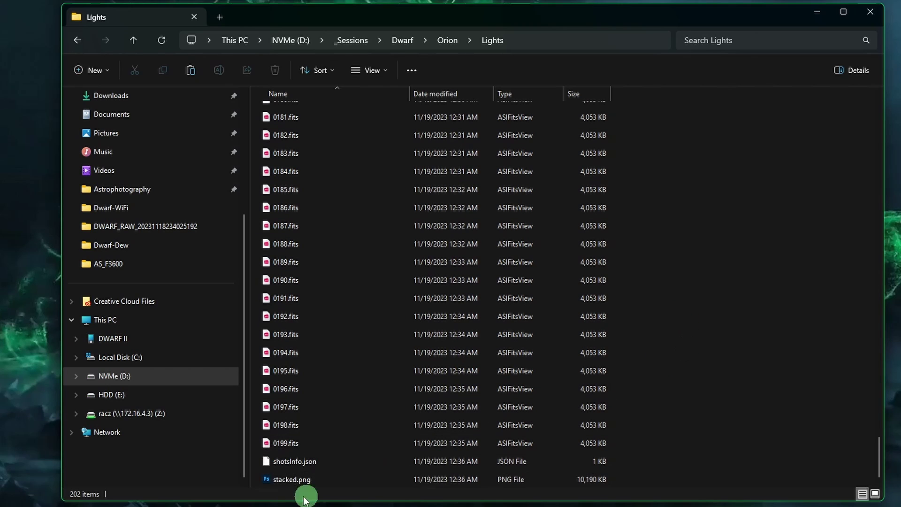
click(332, 464)
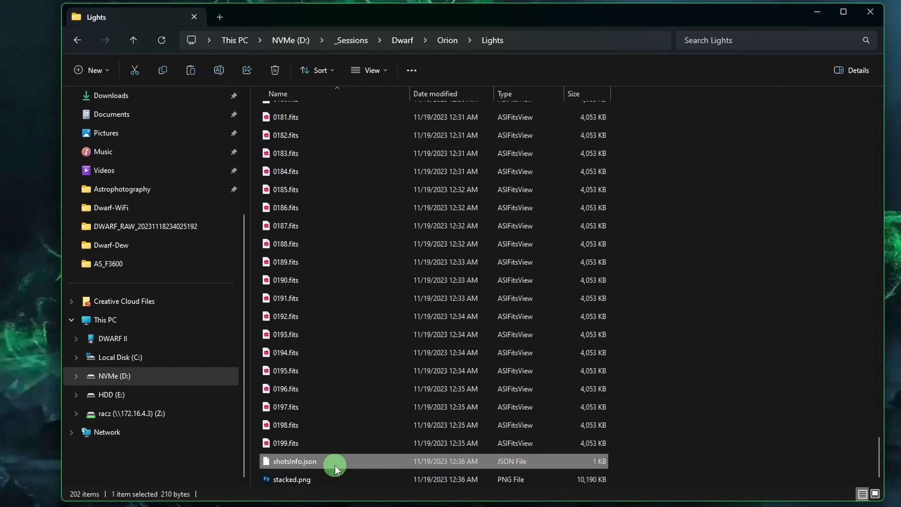
shift+click(334, 479)
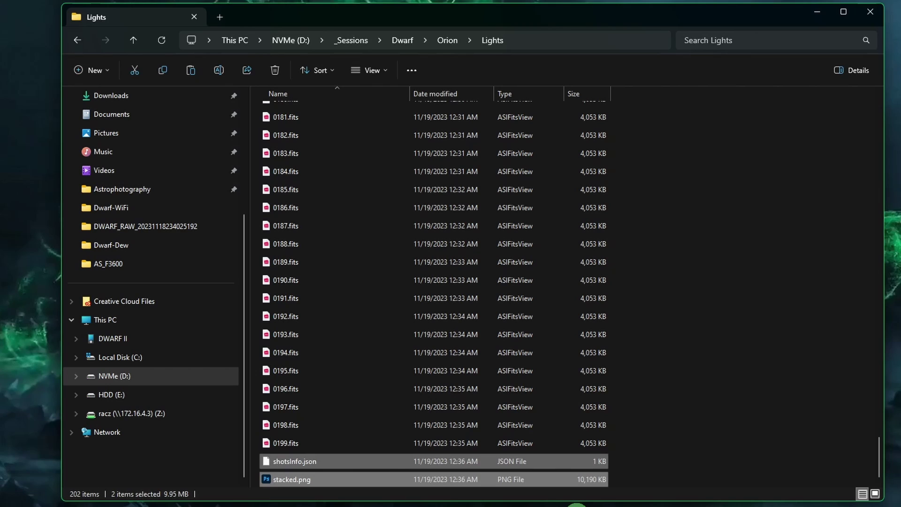
key(Delete)
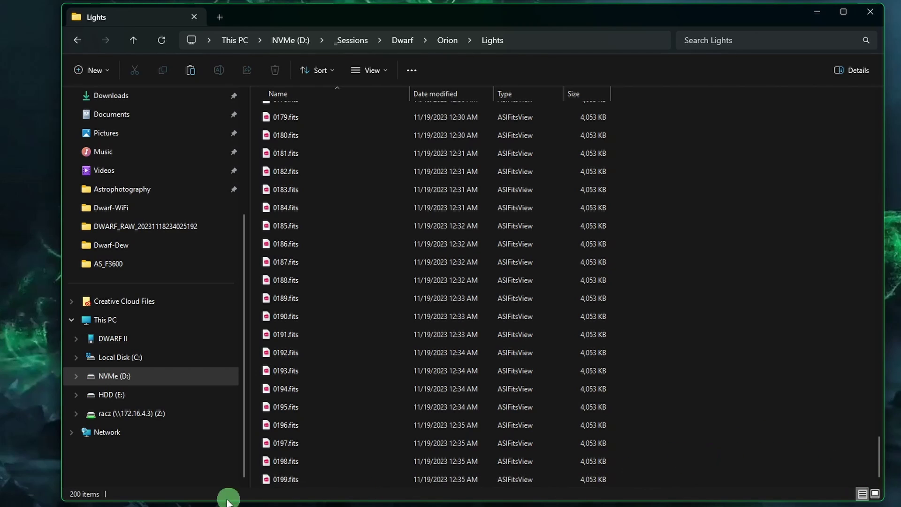
scroll(347, 437, up, 20)
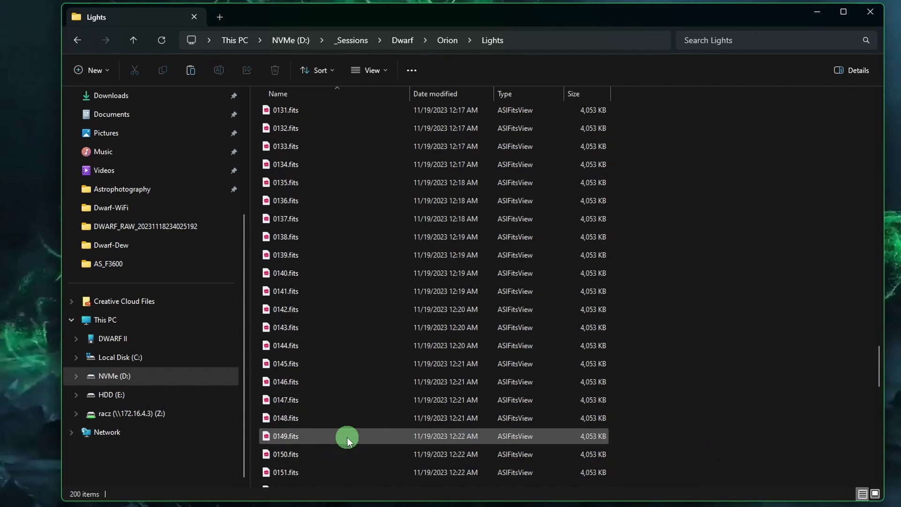
scroll(348, 437, up, 20)
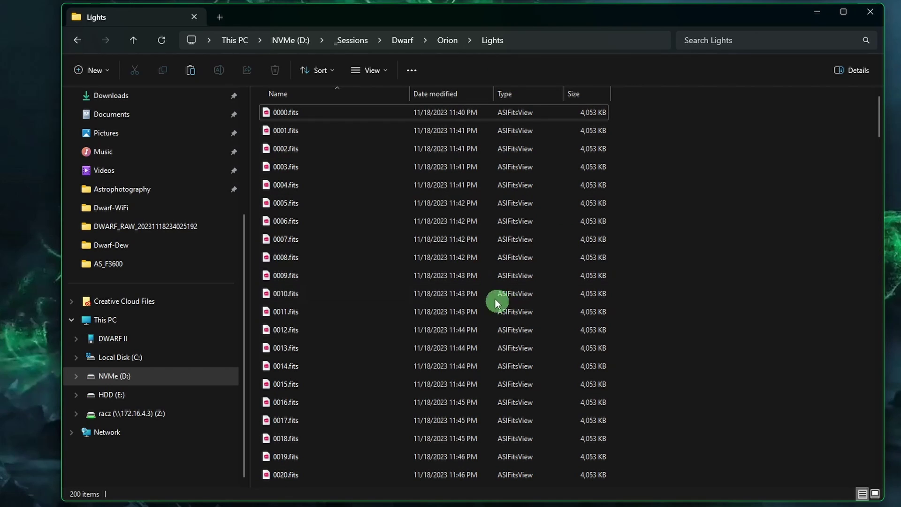
click(447, 40)
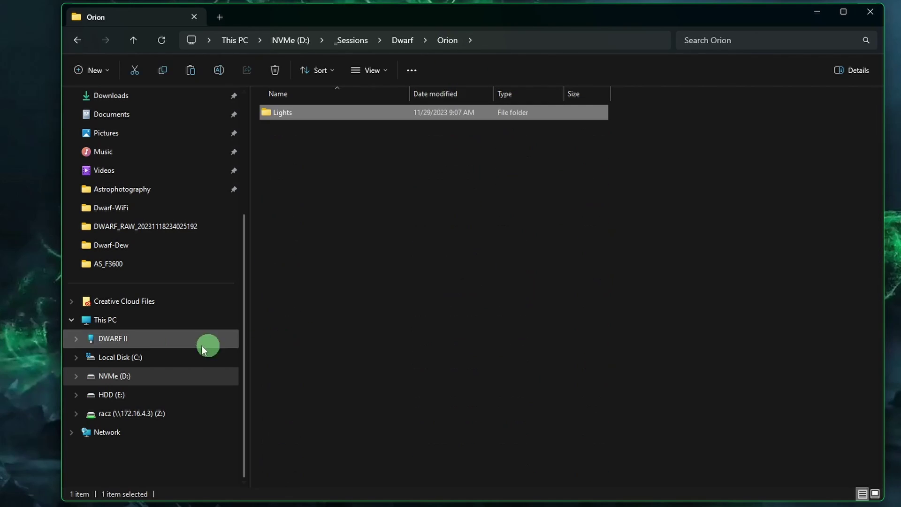
click(118, 341)
double_click(302, 104)
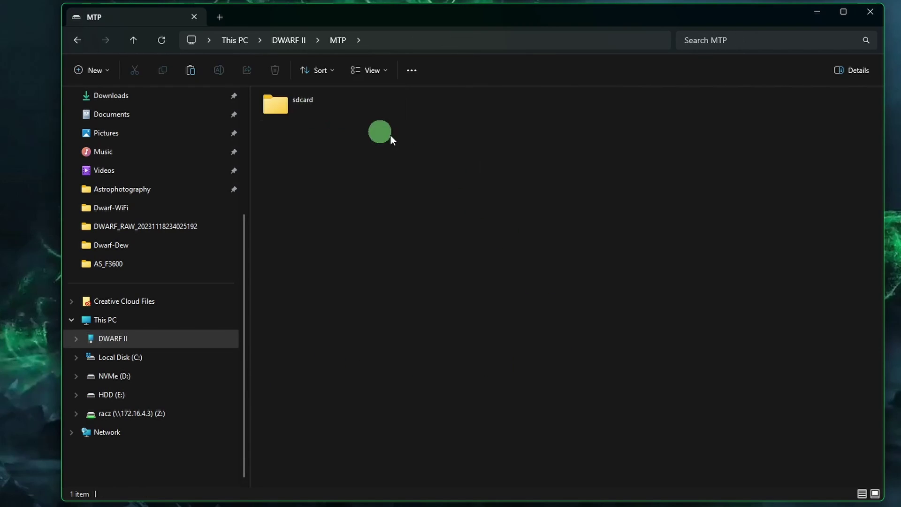
double_click(269, 108)
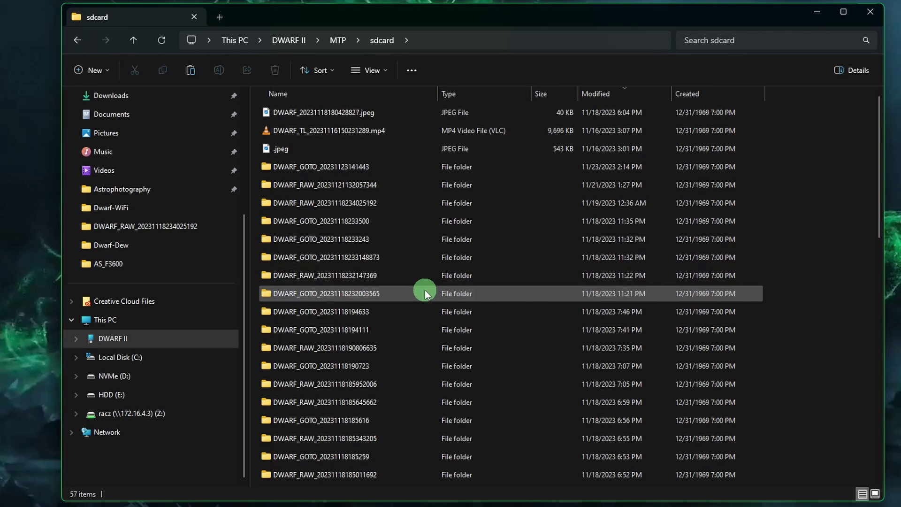
scroll(444, 301, down, 5)
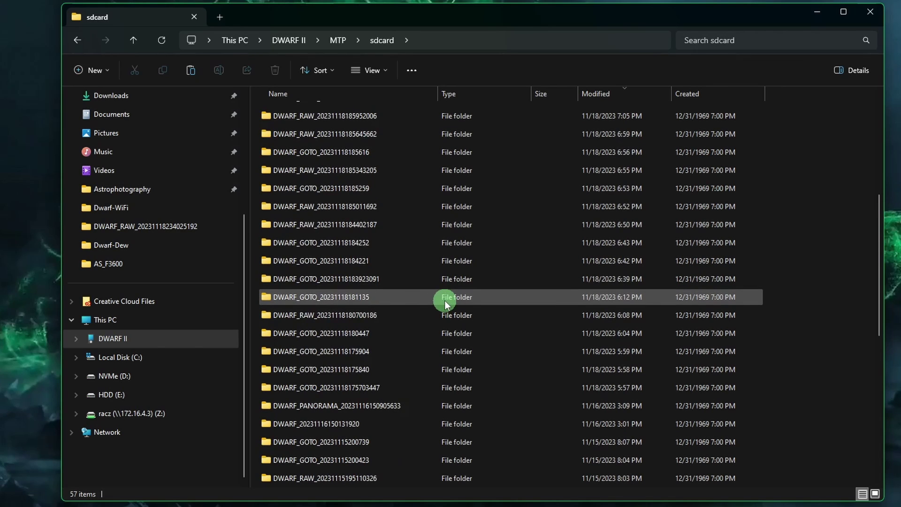
scroll(444, 301, down, 7)
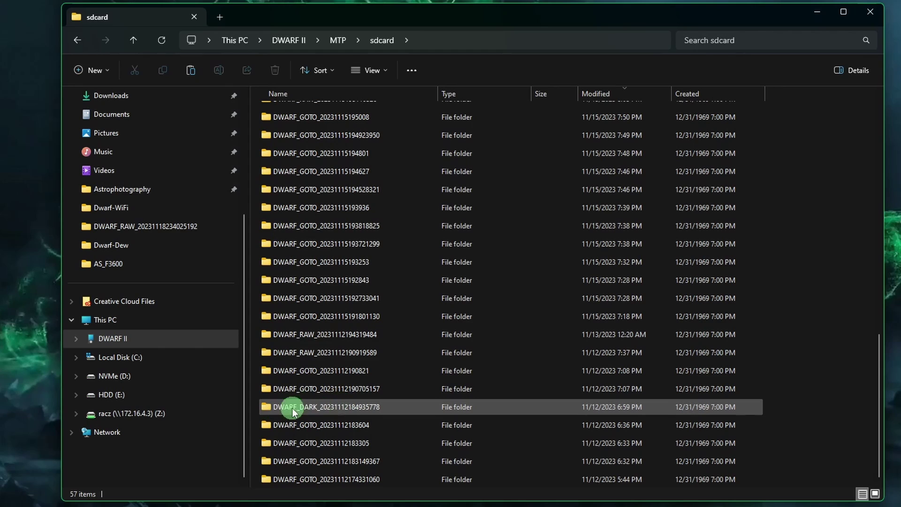
double_click(398, 405)
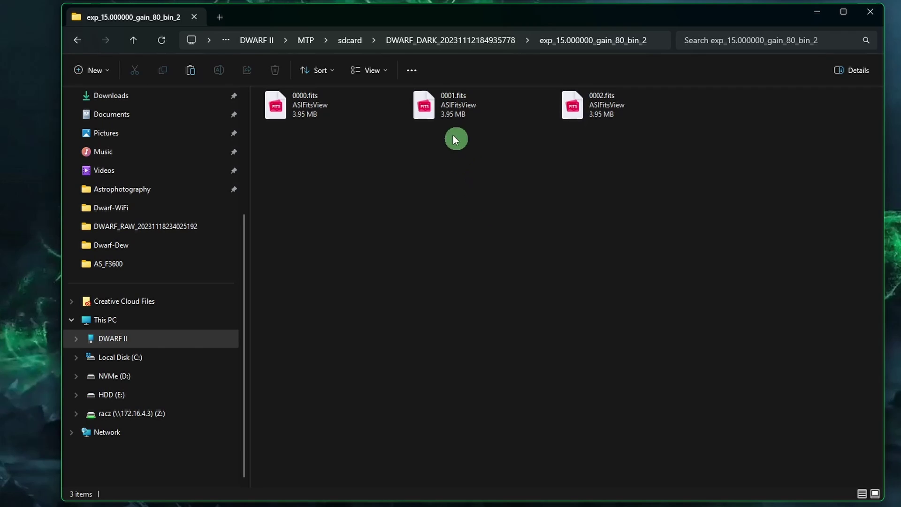
click(369, 41)
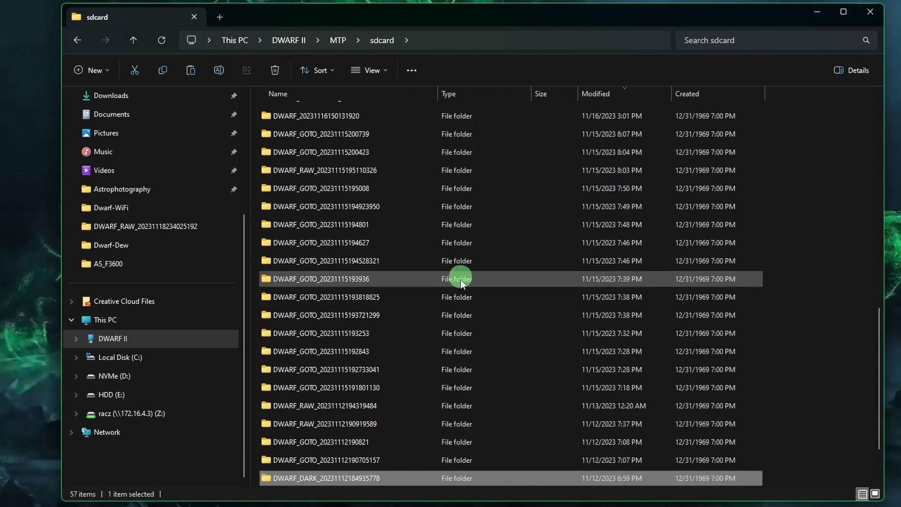
click(464, 291)
scroll(464, 291, up, 5)
click(385, 184)
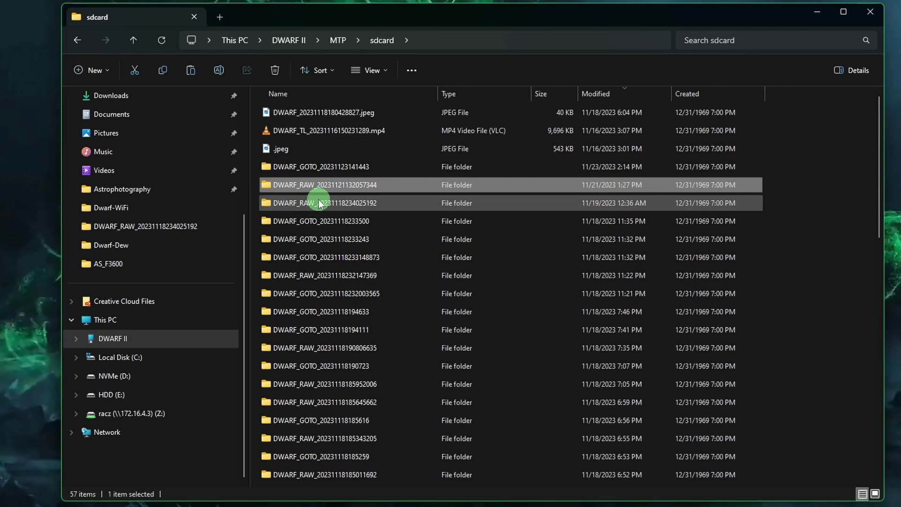
double_click(405, 183)
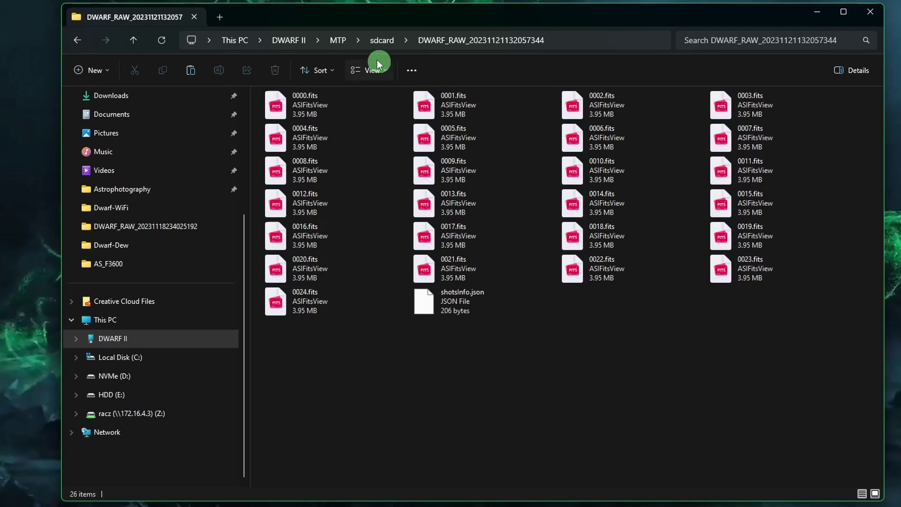
click(379, 42)
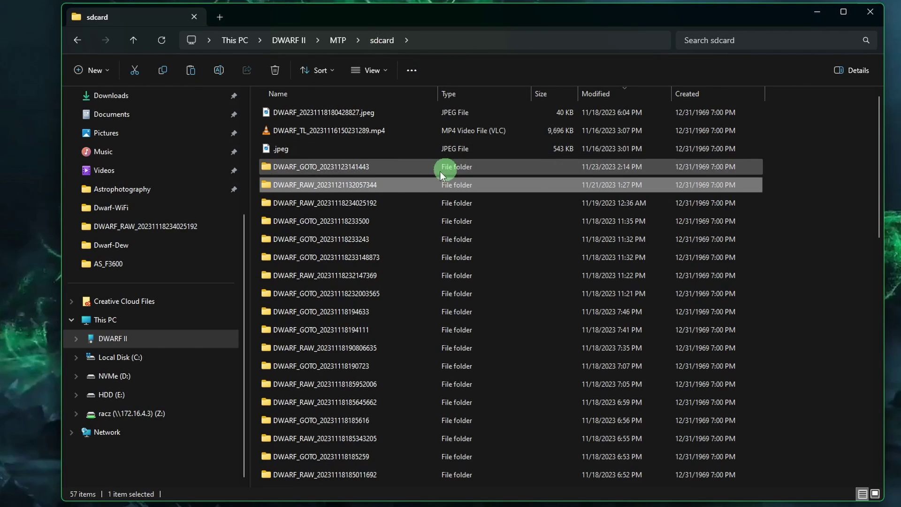
right_click(406, 184)
click(438, 290)
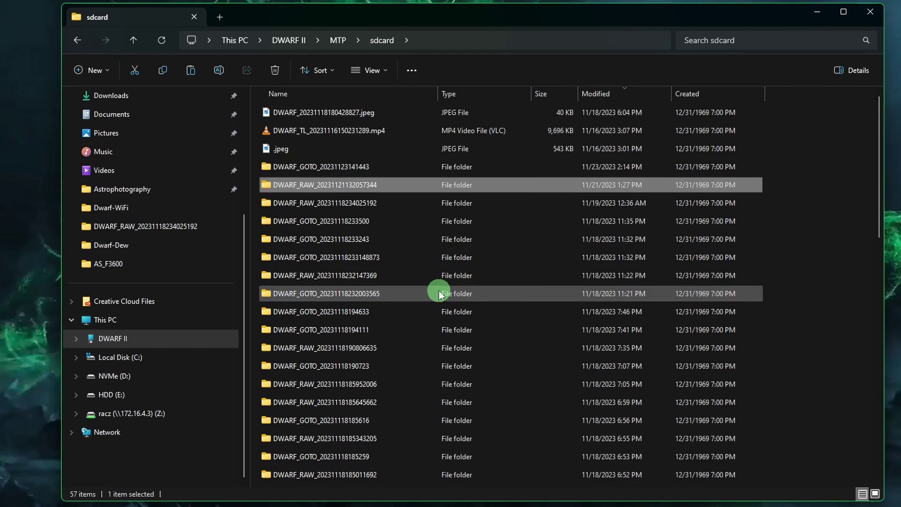
click(136, 187)
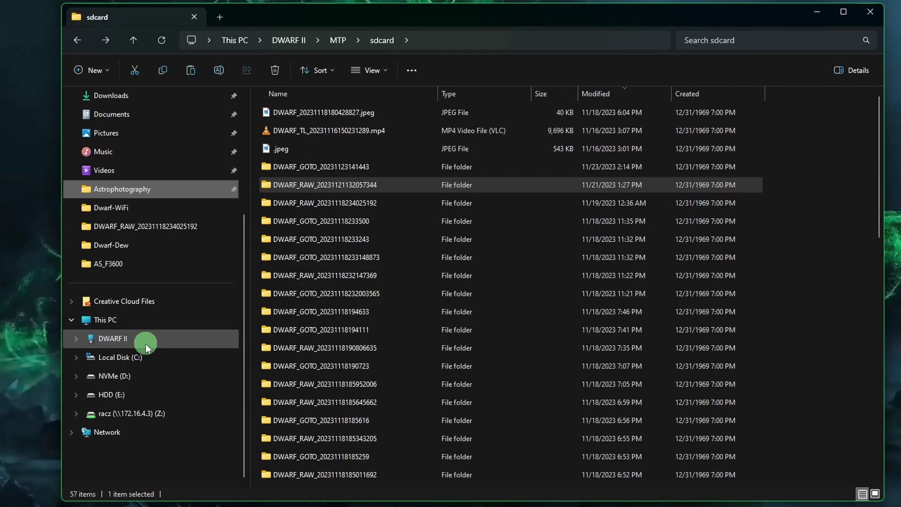
click(132, 378)
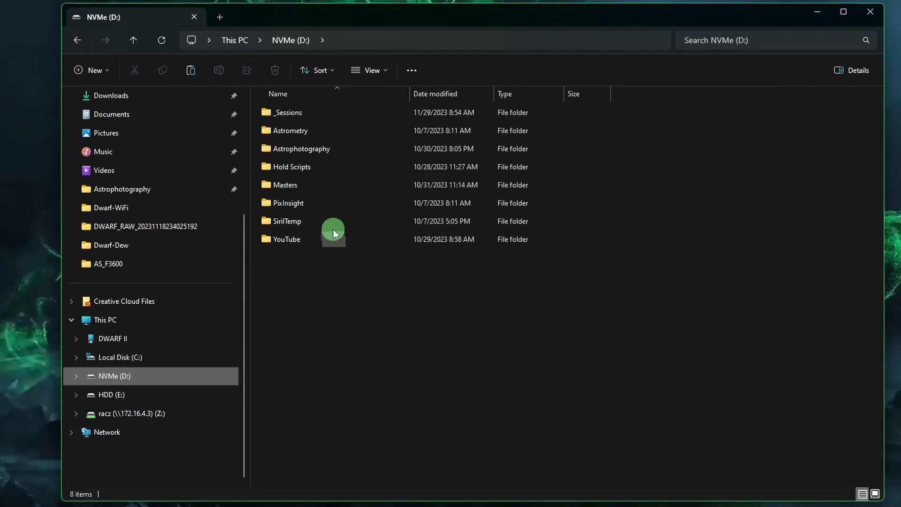
double_click(294, 114)
click(332, 134)
double_click(332, 133)
double_click(300, 117)
right_click(366, 211)
click(360, 226)
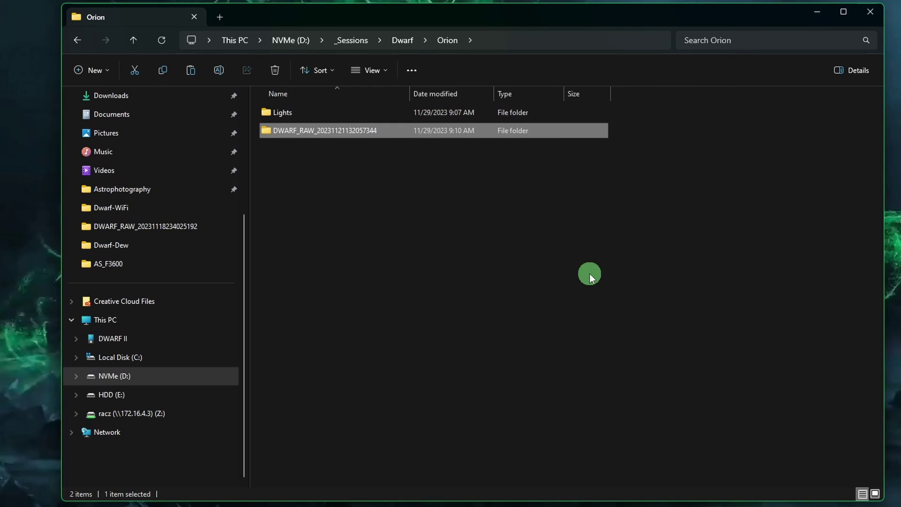
click(402, 129)
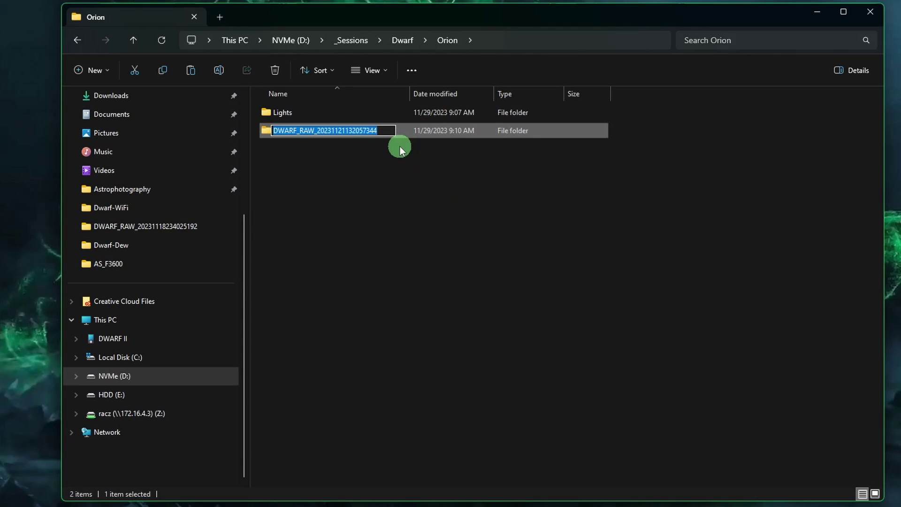
text(Darks)
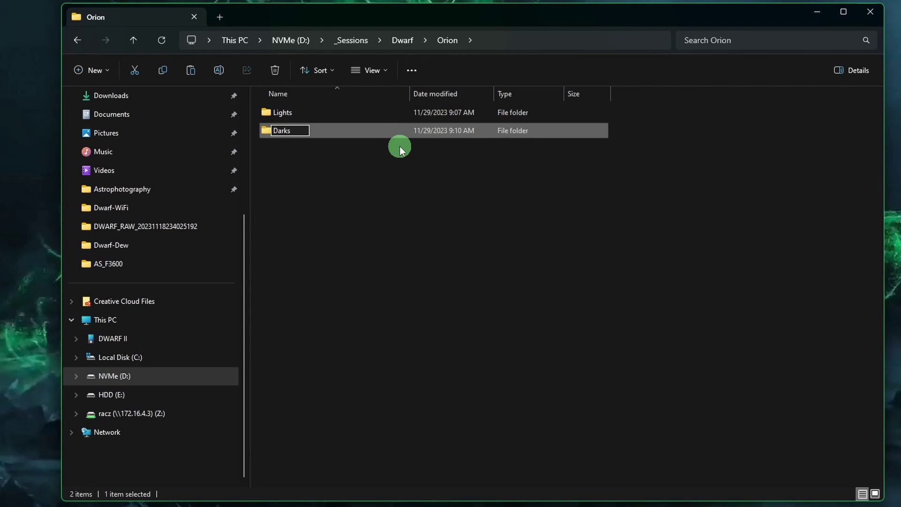
key(Return)
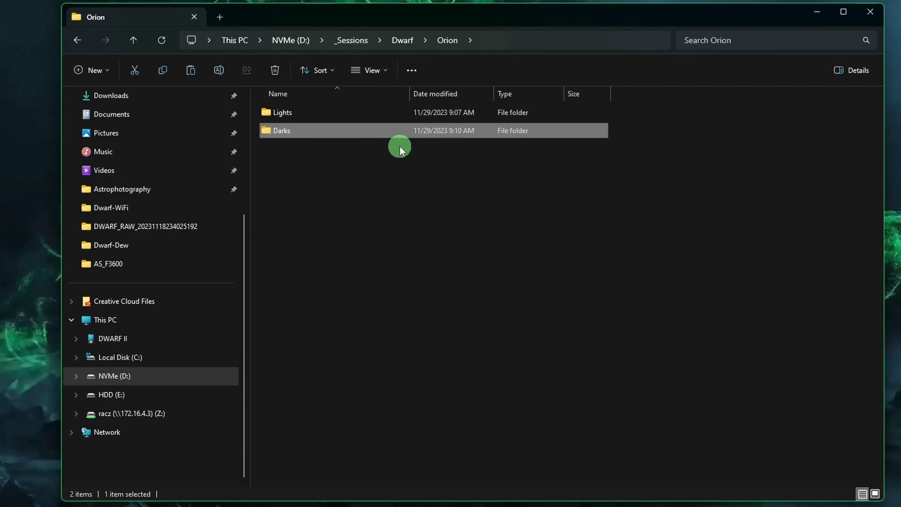
Delete shotsInfo.json from the Darks folder, leaving only the FITS files, and return to the Orion folder
double_click(363, 133)
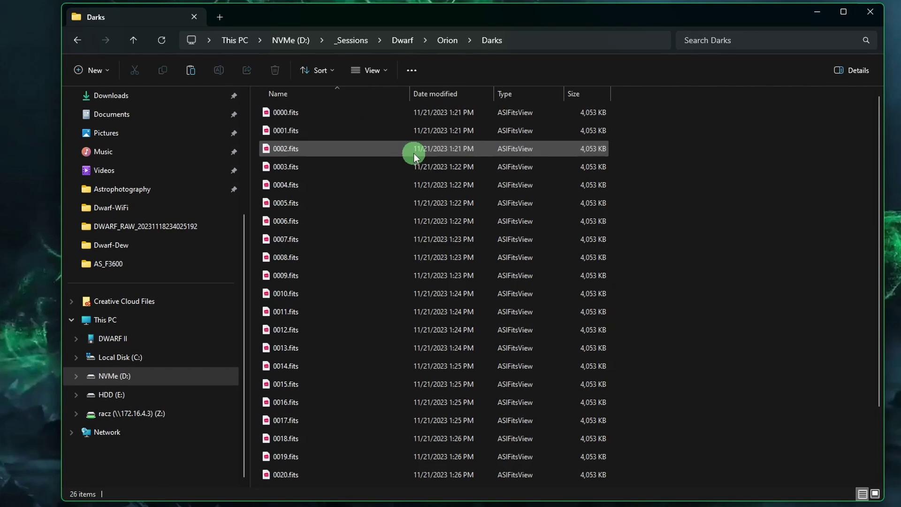
scroll(455, 183, down, 2)
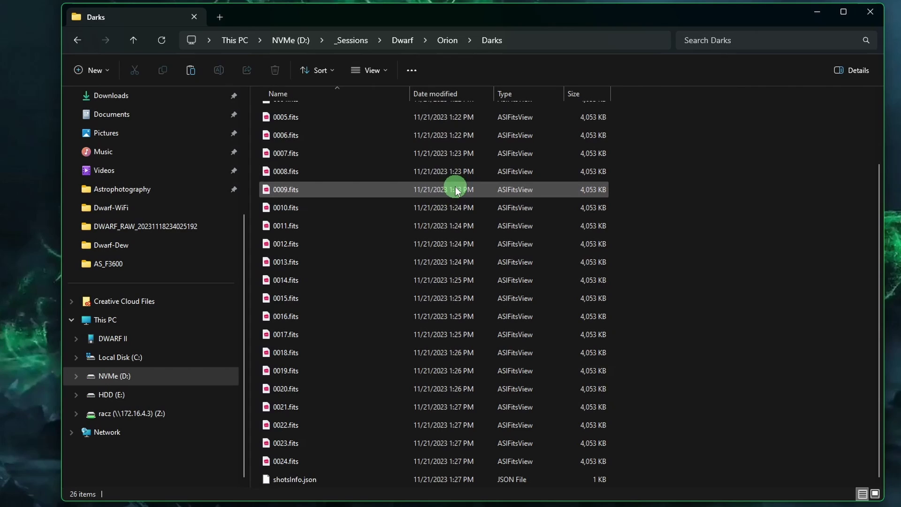
click(339, 479)
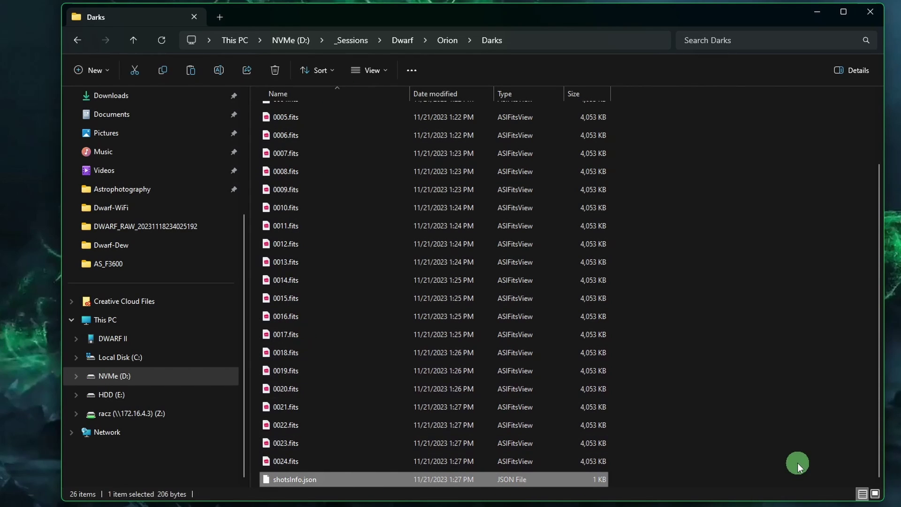
key(Delete)
scroll(703, 370, up, 2)
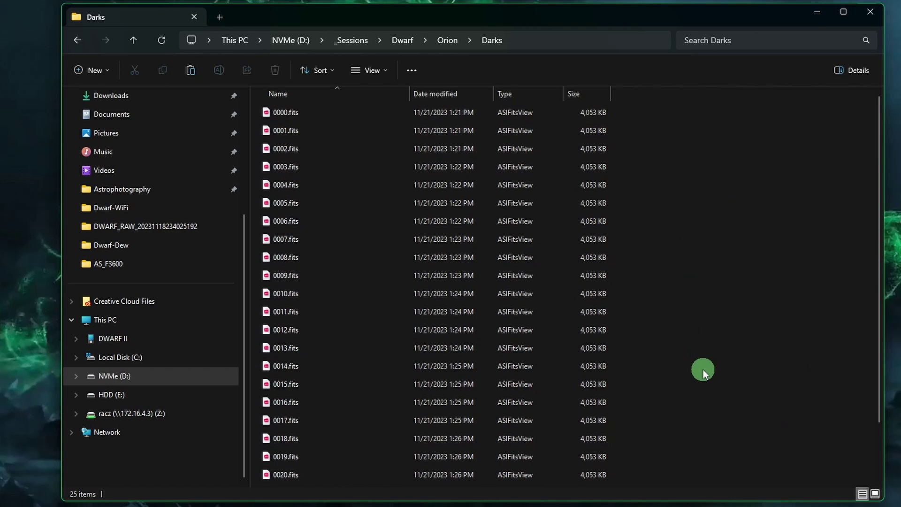
click(442, 40)
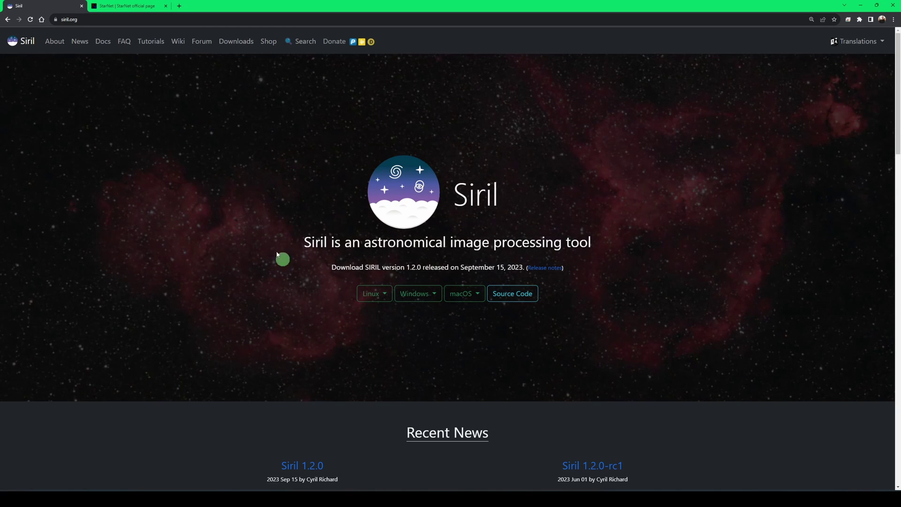
Switch to the StarNet website in the browser and go to the Command Line Tool (v2.0.0) section of its download page
click(124, 5)
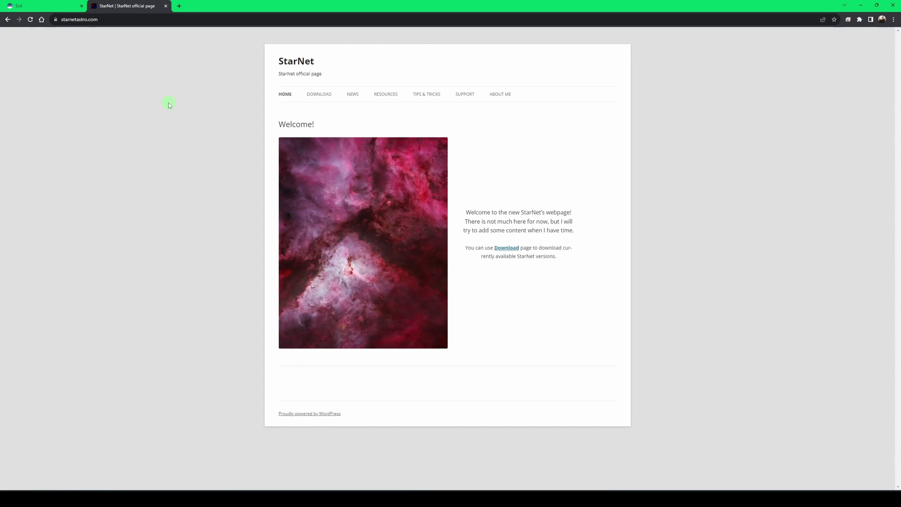
click(319, 94)
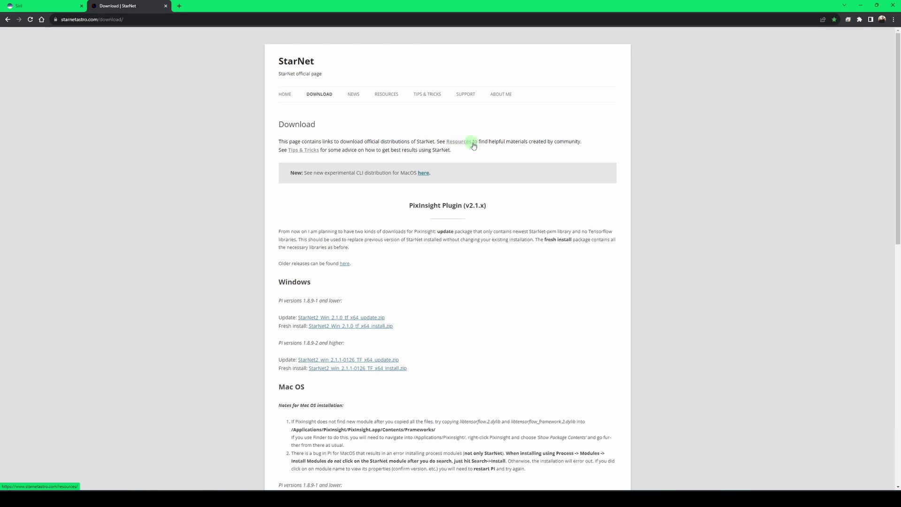
scroll(571, 334, down, 15)
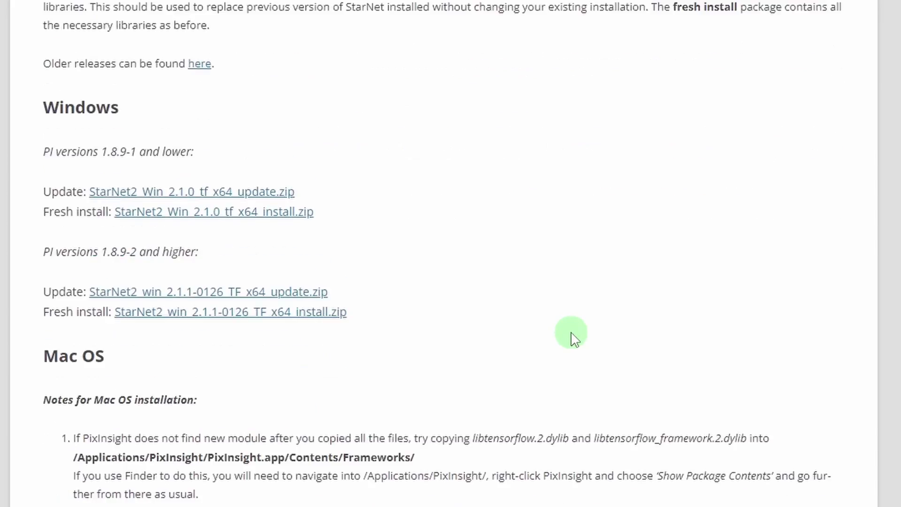
scroll(571, 334, down, 3)
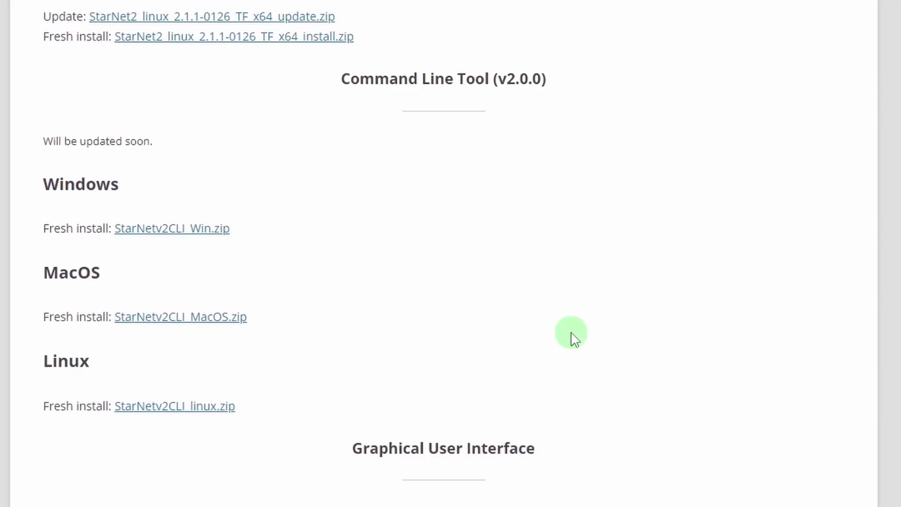
Download the Windows command line package StarNetv2CLI_Win.zip and save it under its proposed name
drag(341, 86, 559, 77)
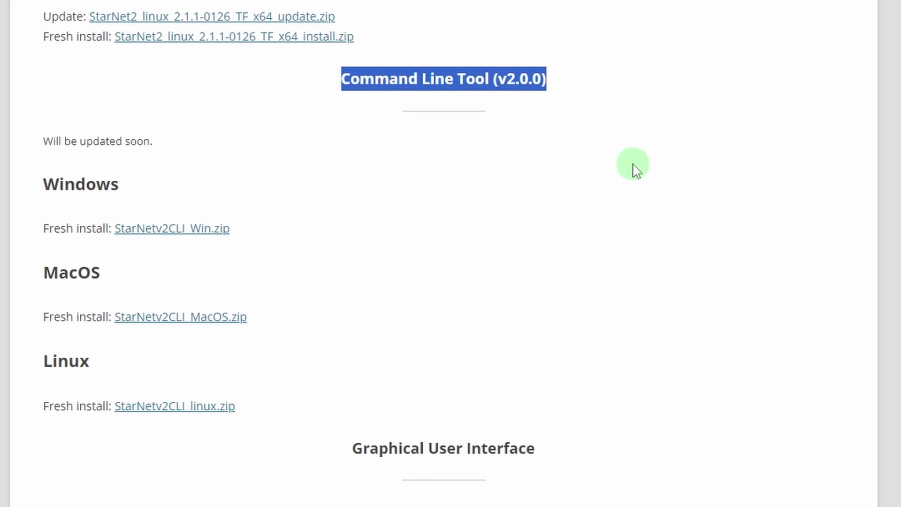
click(573, 86)
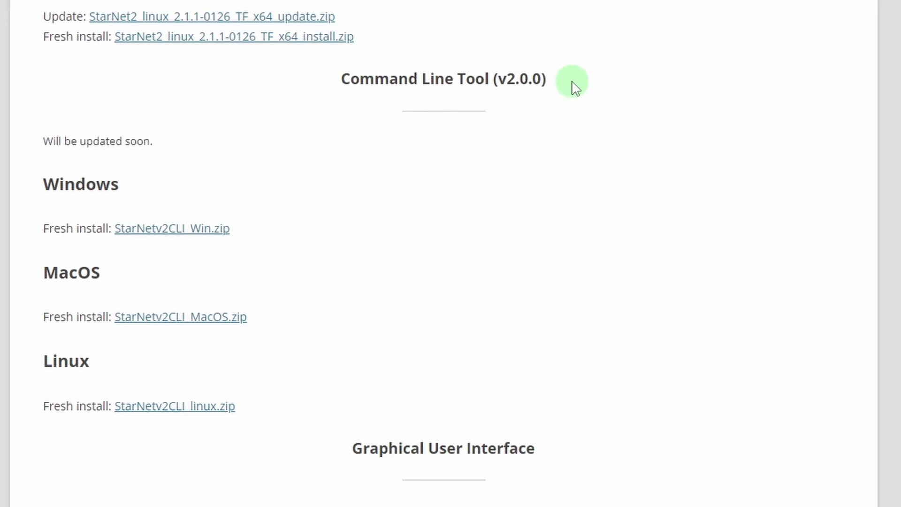
scroll(599, 215, up, 1)
scroll(159, 217, down, 1)
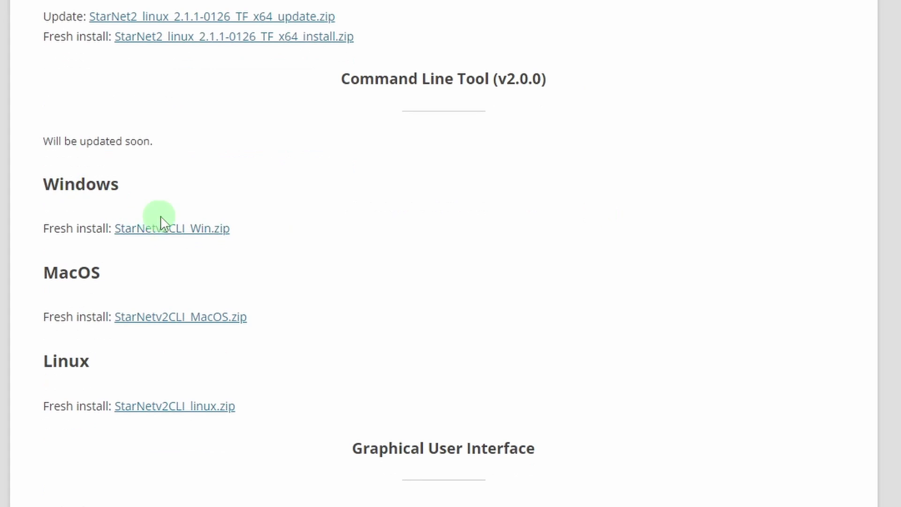
click(202, 230)
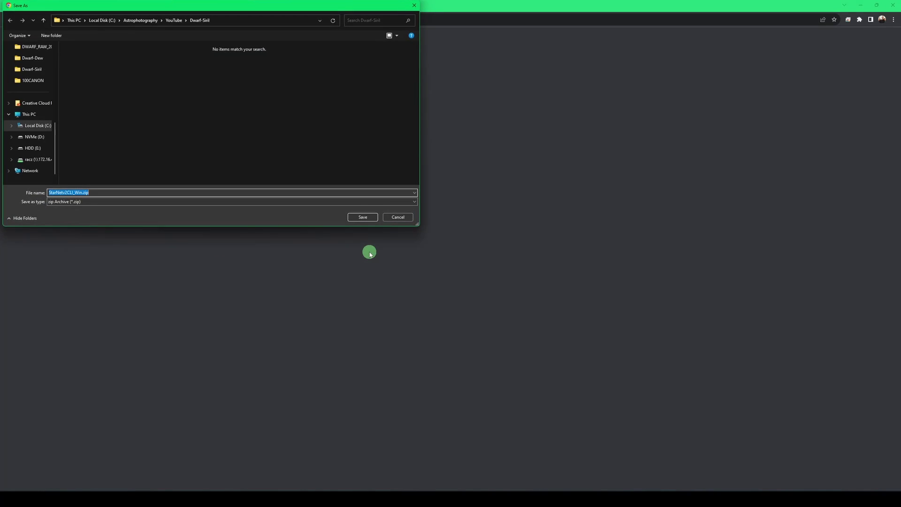
click(362, 217)
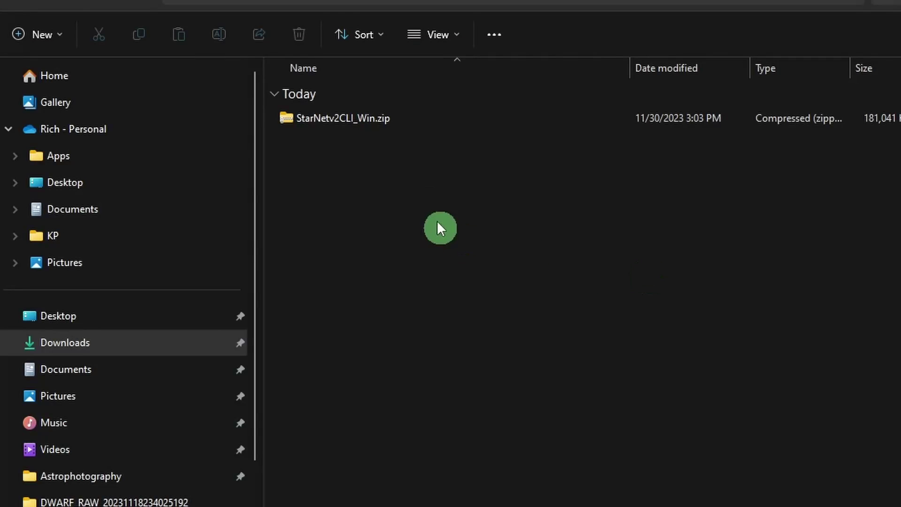
Extract all files of StarNetv2CLI_Win.zip in the Downloads folder
click(388, 126)
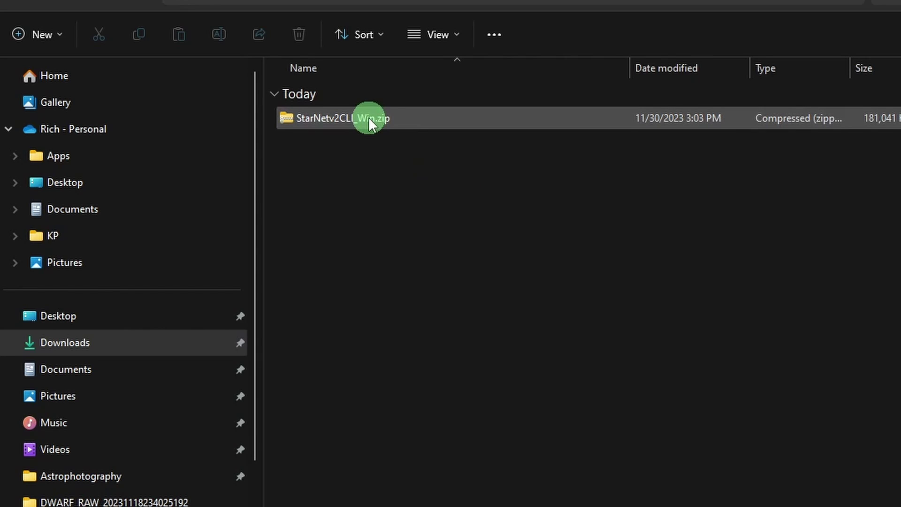
right_click(368, 117)
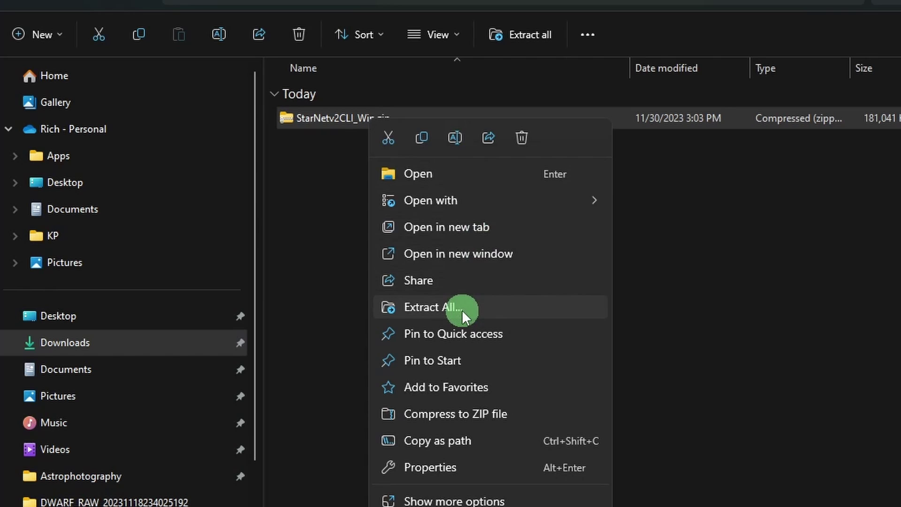
click(462, 308)
click(732, 403)
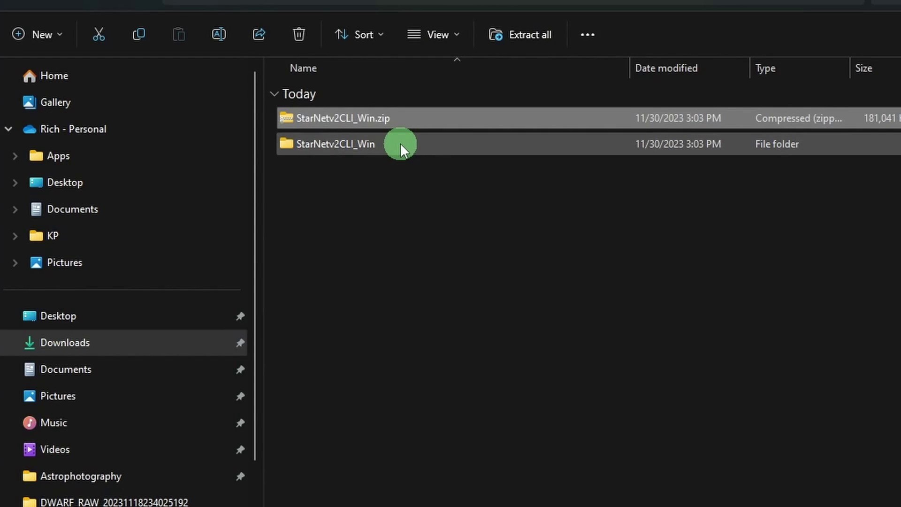
Open the extracted StarNetv2CLI_Win folder and cut the StarNetv2CLI_Win folder inside it
click(400, 143)
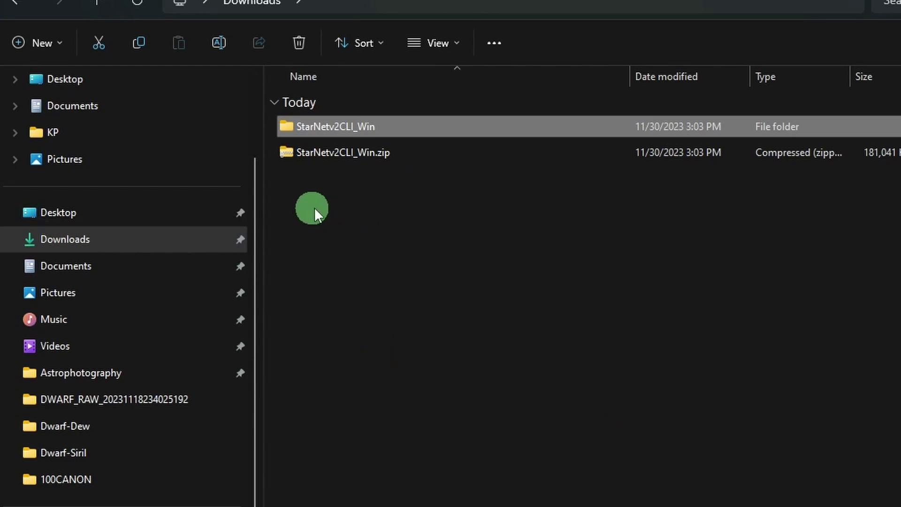
double_click(398, 126)
click(313, 124)
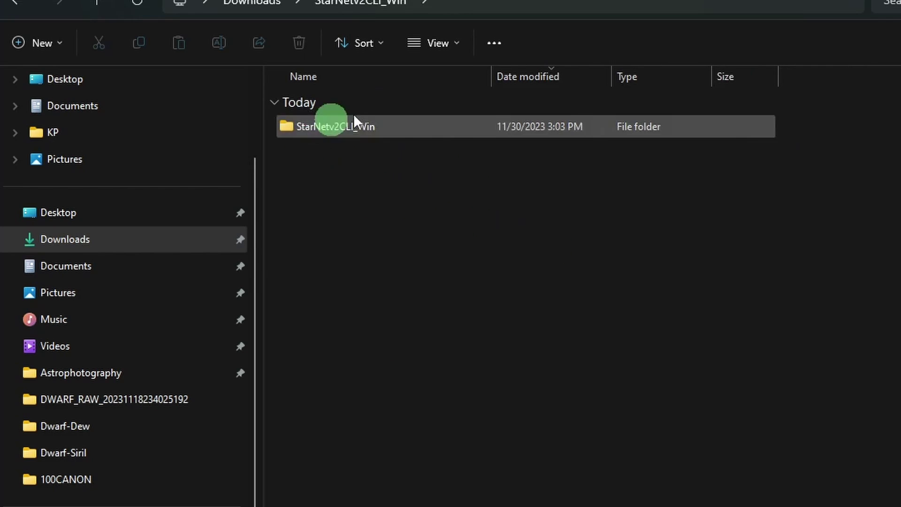
right_click(362, 127)
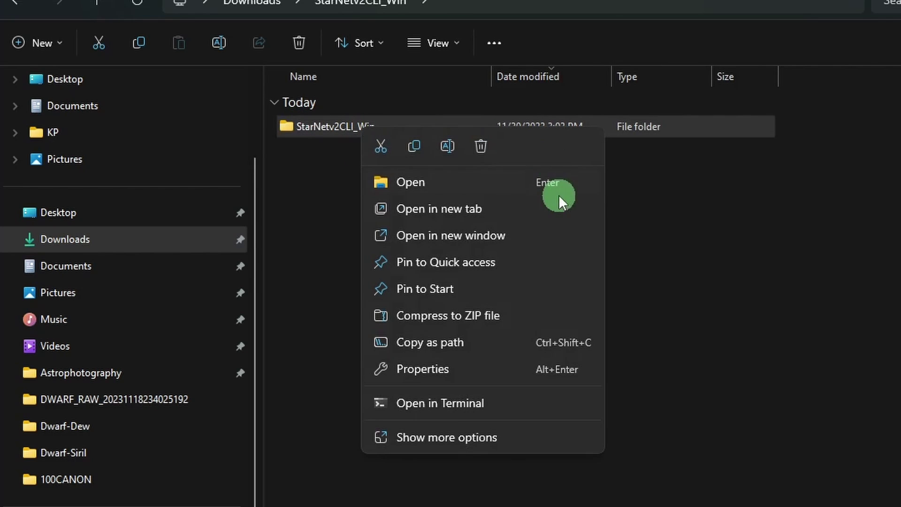
click(381, 149)
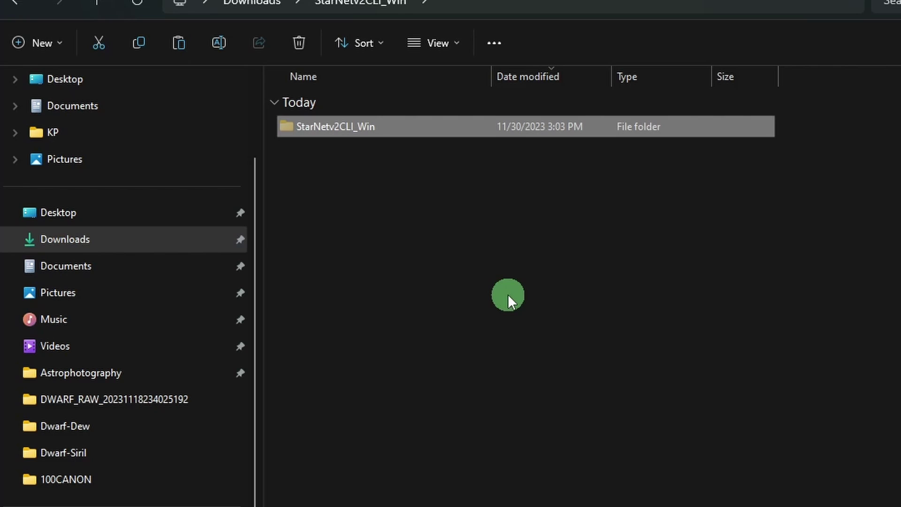
Paste the cut StarNetv2CLI_Win folder into the Astrophotography folder on Local Disk (C:) and open it
click(230, 372)
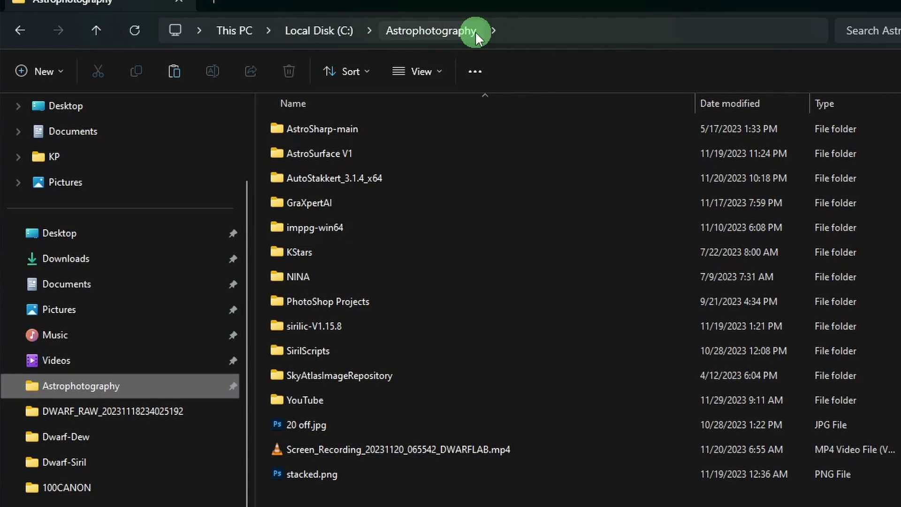
click(174, 71)
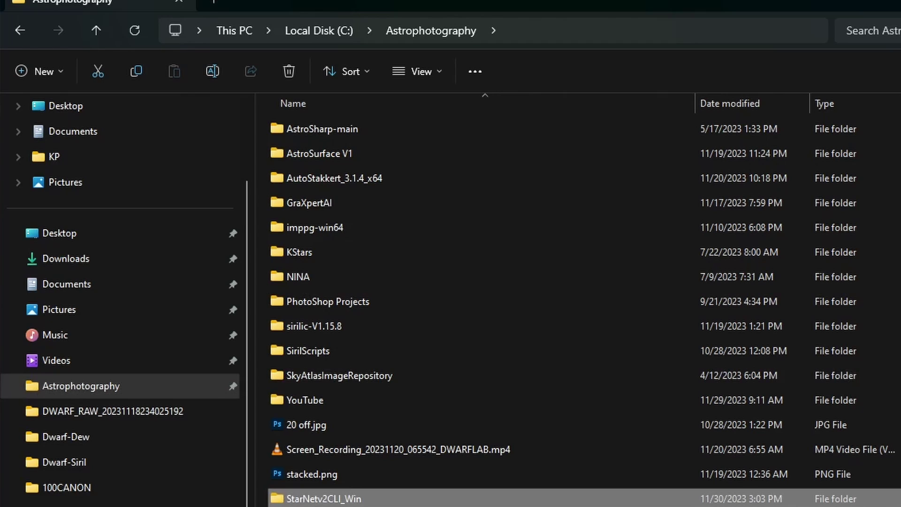
double_click(382, 498)
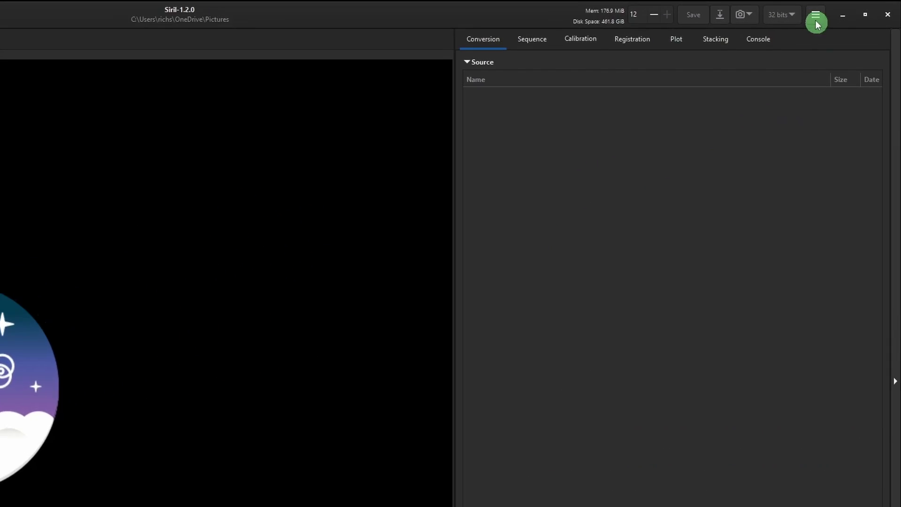
In Siril's miscellaneous preferences, set the StarNet executable to starnet++.exe from C:\Astrophotography\StarNetv2CLI_Win and apply the change
click(815, 15)
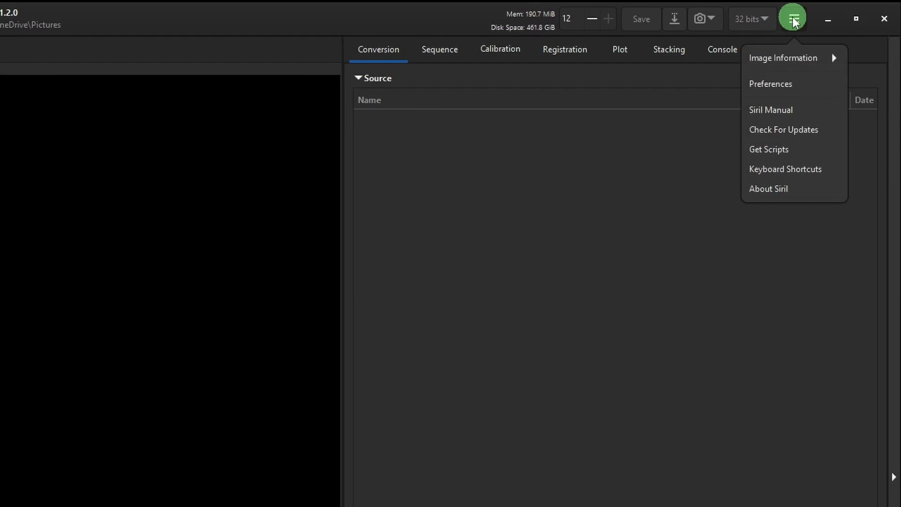
click(790, 90)
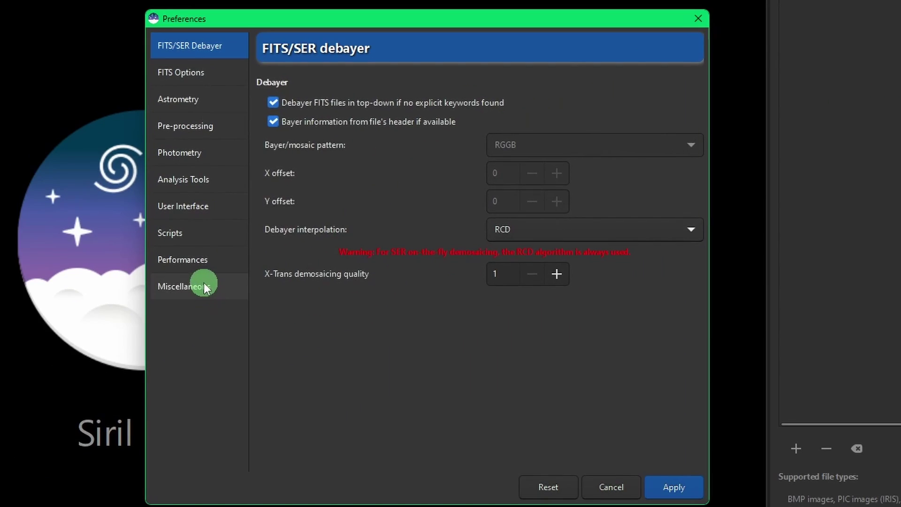
click(0, 418)
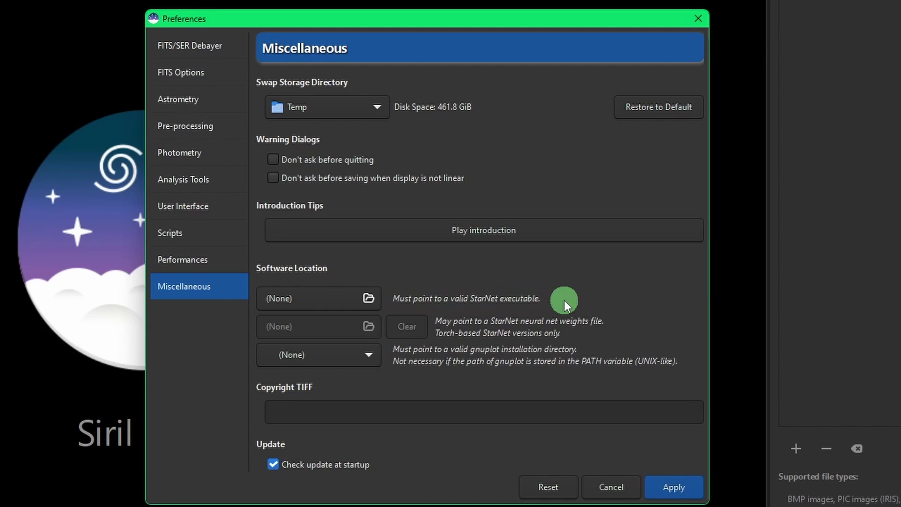
click(368, 299)
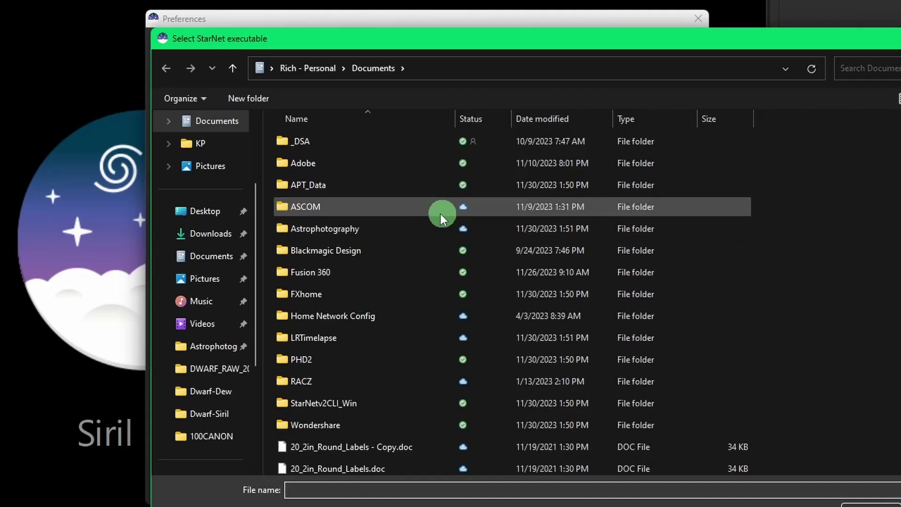
click(197, 350)
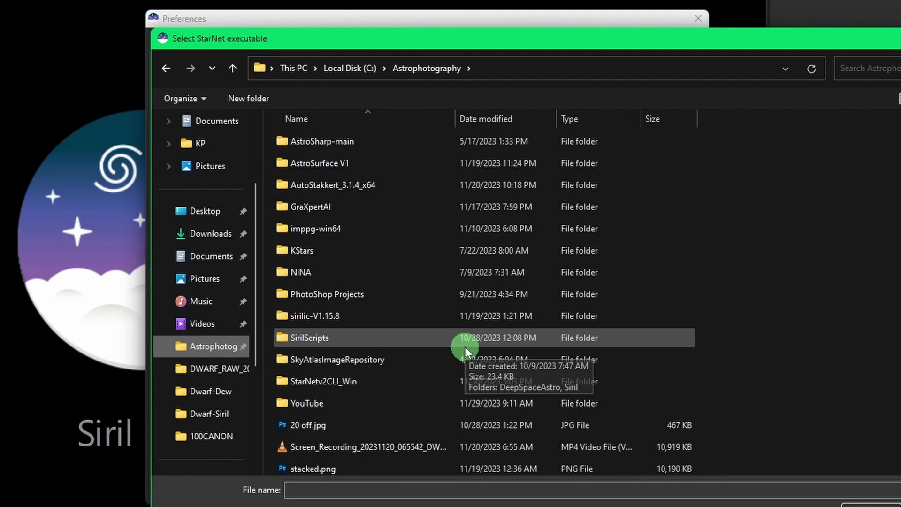
double_click(340, 379)
click(472, 274)
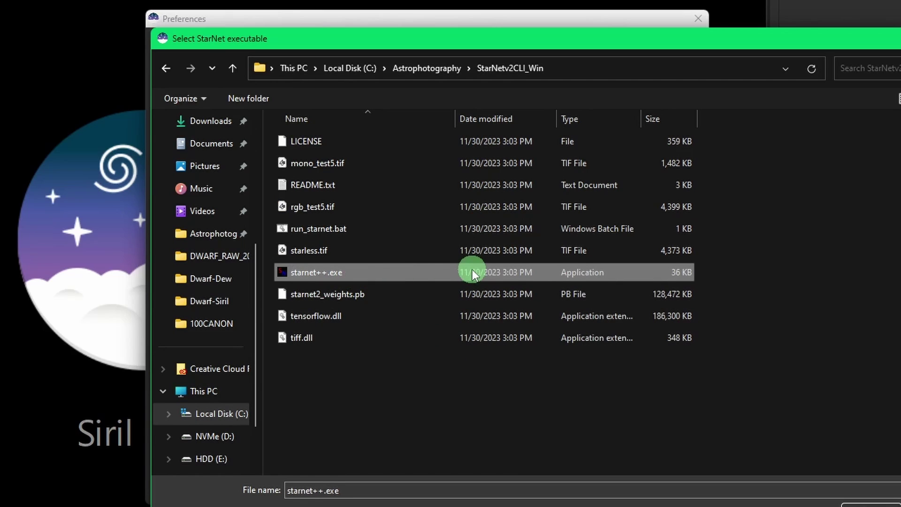
double_click(381, 269)
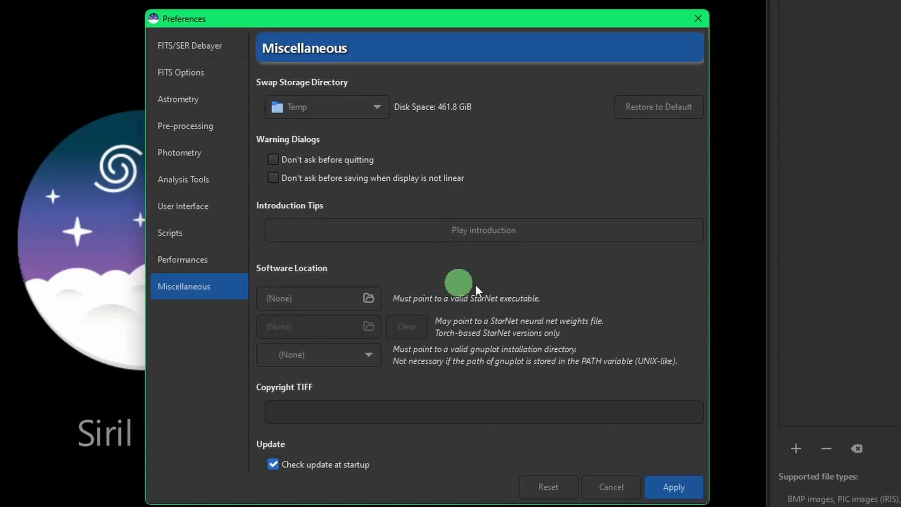
click(674, 485)
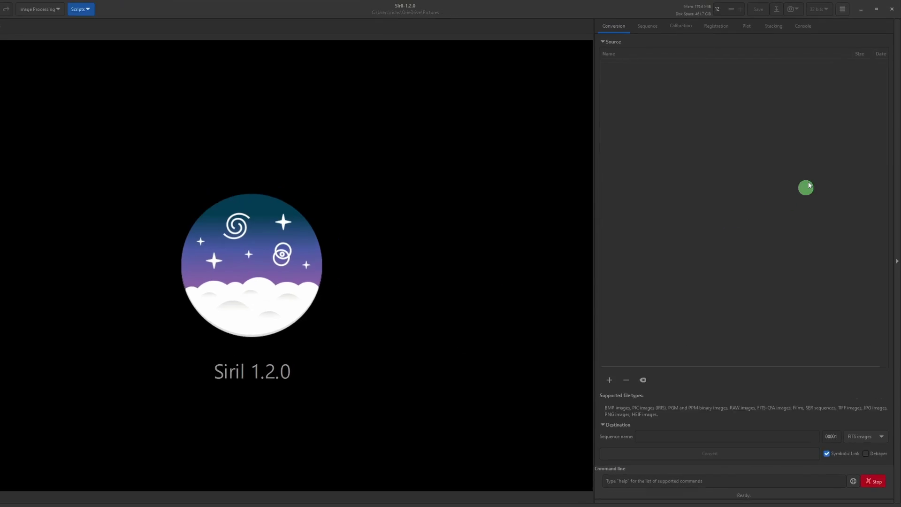
From Siril's Get Scripts page, go to the siril-scripts GitLab repository and open OSC_Preprocessing_WithoutFlat.ssf in its preprocessing folder
click(843, 9)
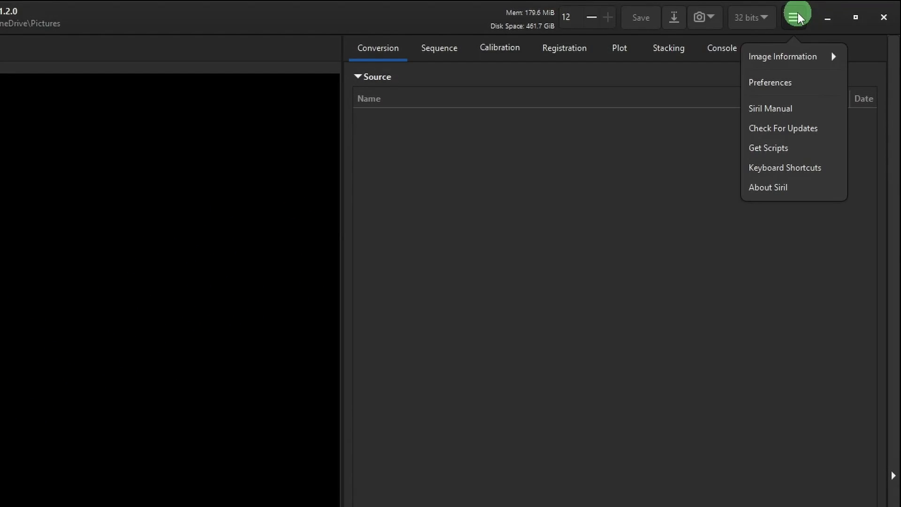
click(806, 149)
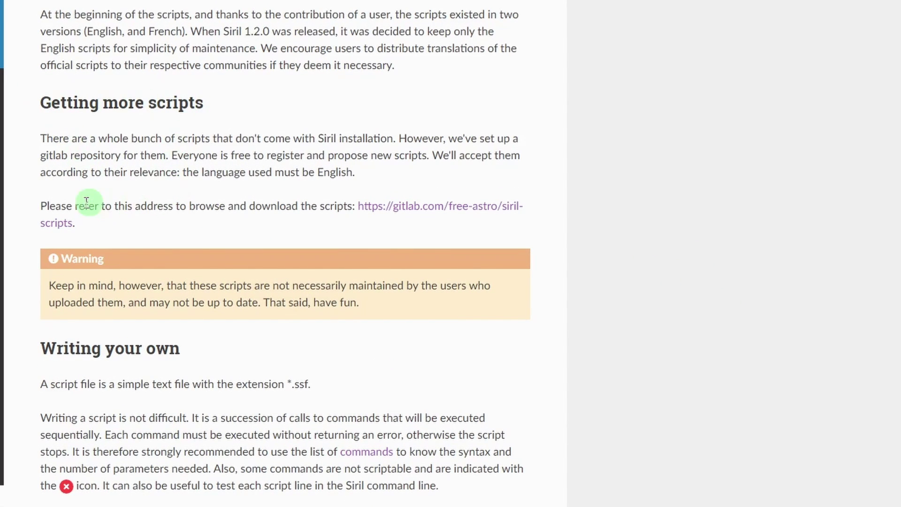
click(459, 207)
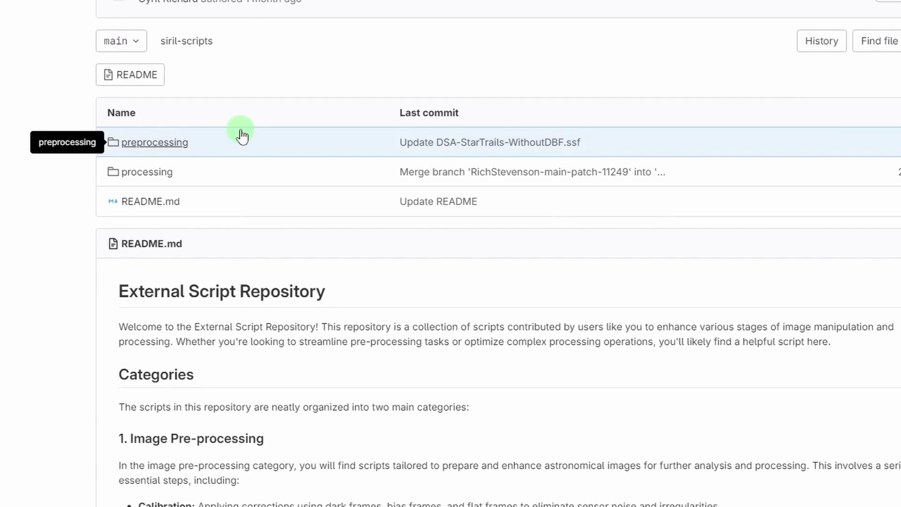
click(170, 149)
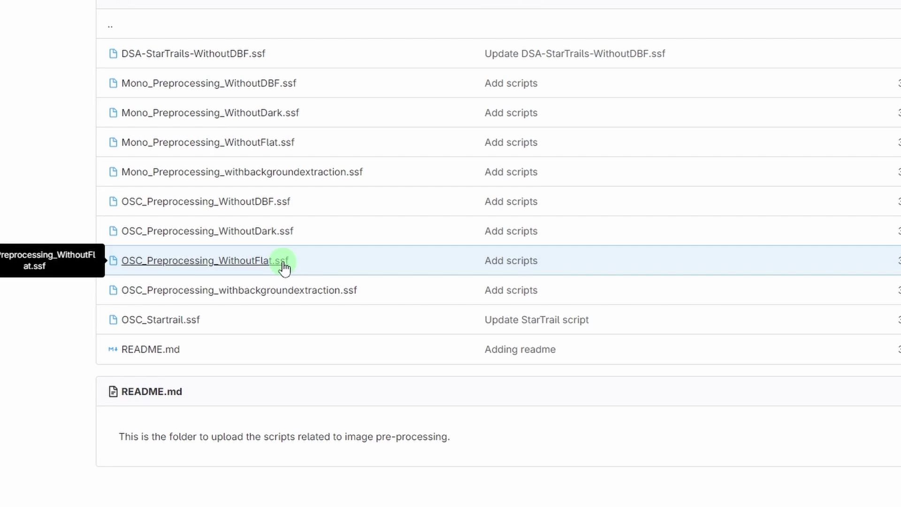
click(283, 266)
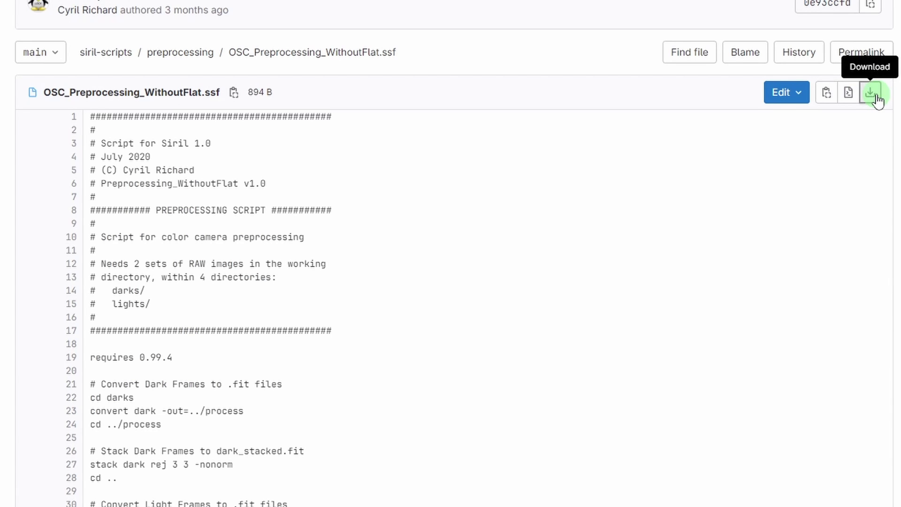
Download OSC_Preprocessing_WithoutFlat.ssf into C:\Astrophotography\SirilScripts\Siril under its proposed name and close the browser
click(876, 96)
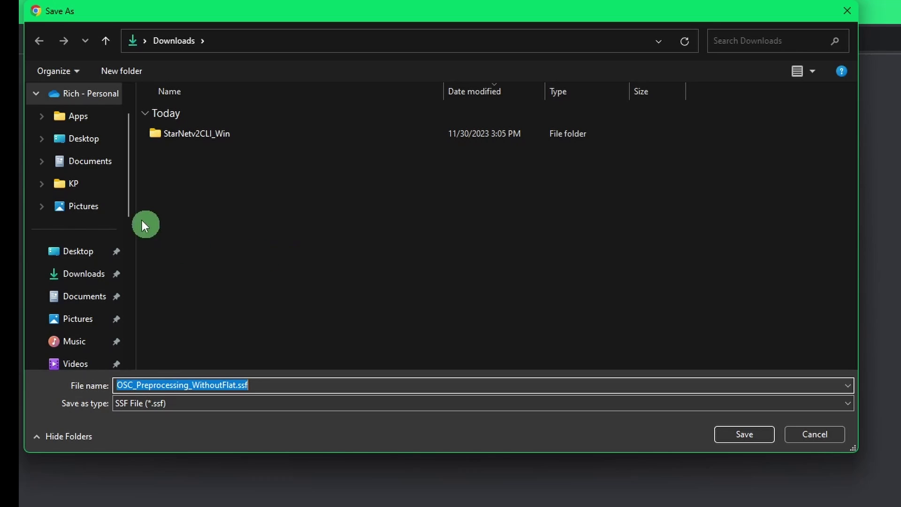
drag(130, 198, 126, 303)
click(113, 318)
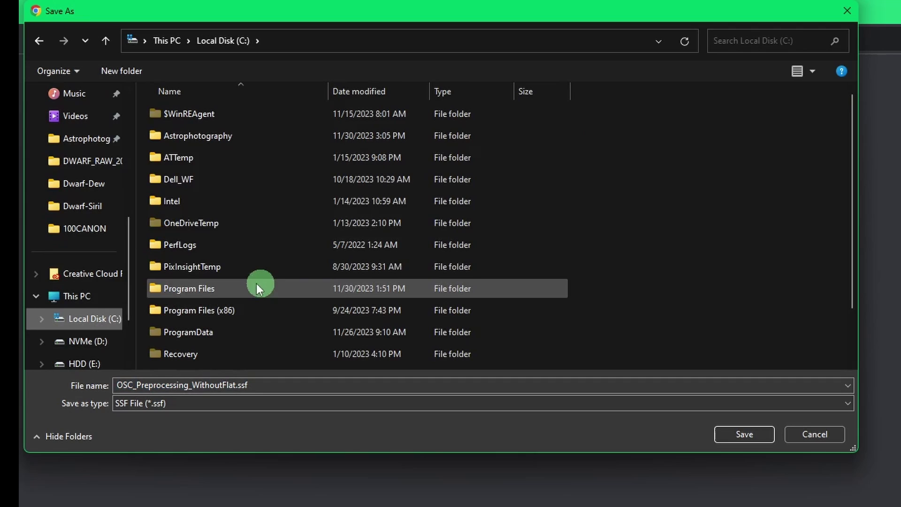
double_click(211, 136)
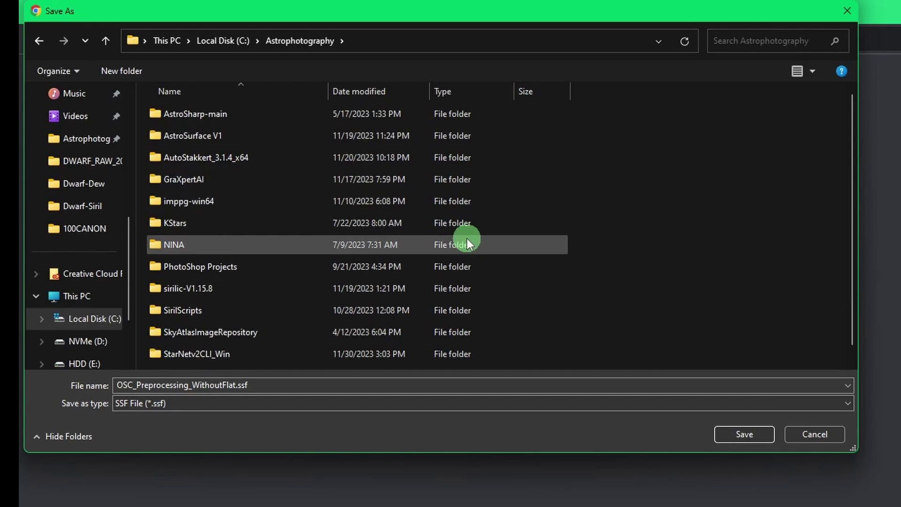
double_click(230, 313)
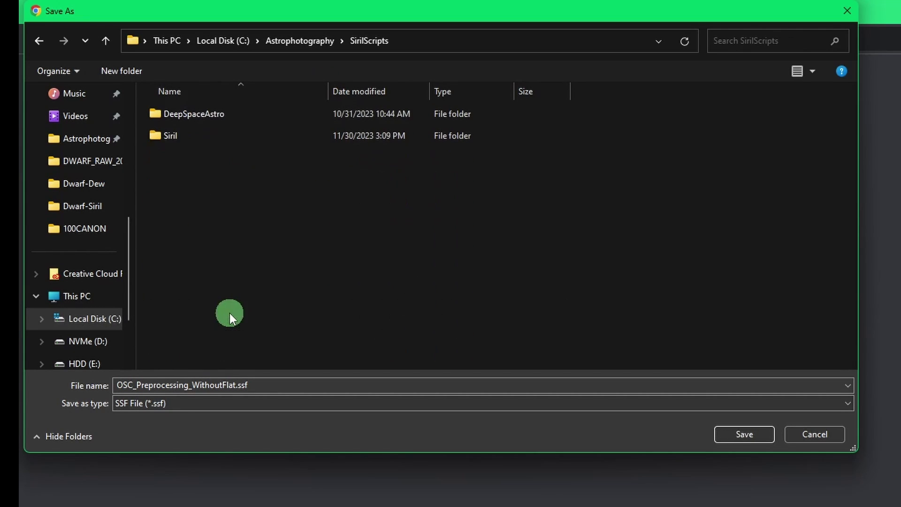
double_click(197, 135)
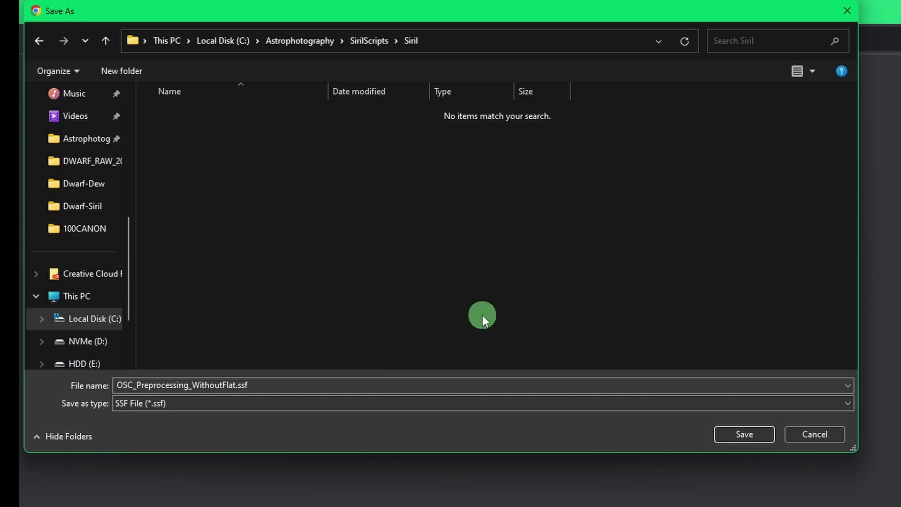
click(735, 431)
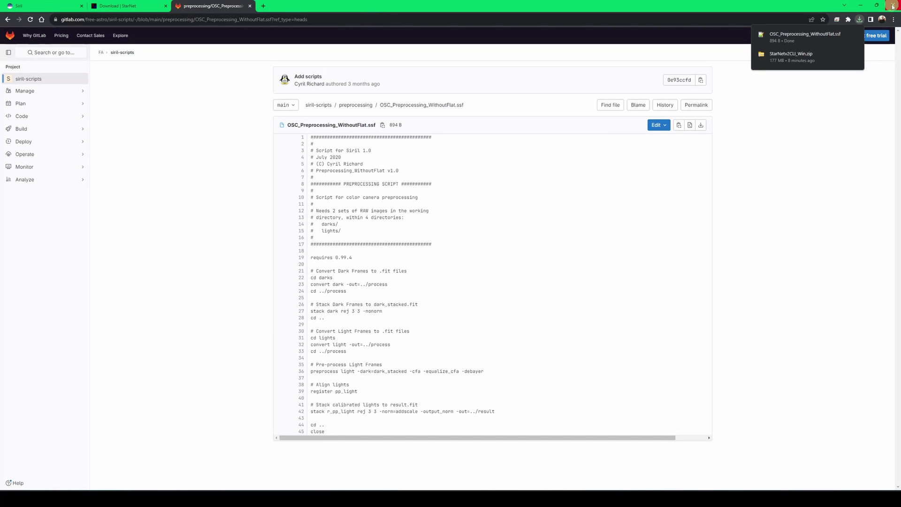
click(891, 7)
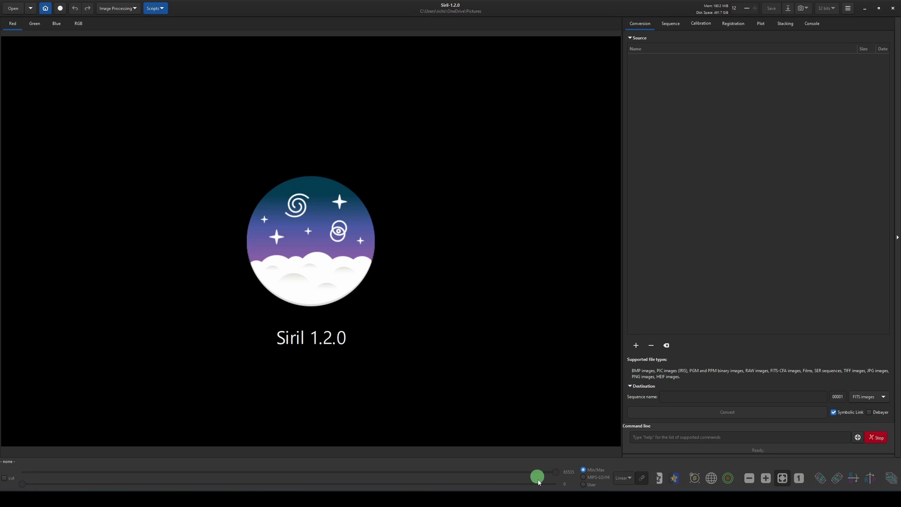
Switch to File Explorer and open the Siril folder inside SirilScripts in the Astrophotography folder
mouse_move(543, 498)
click(543, 464)
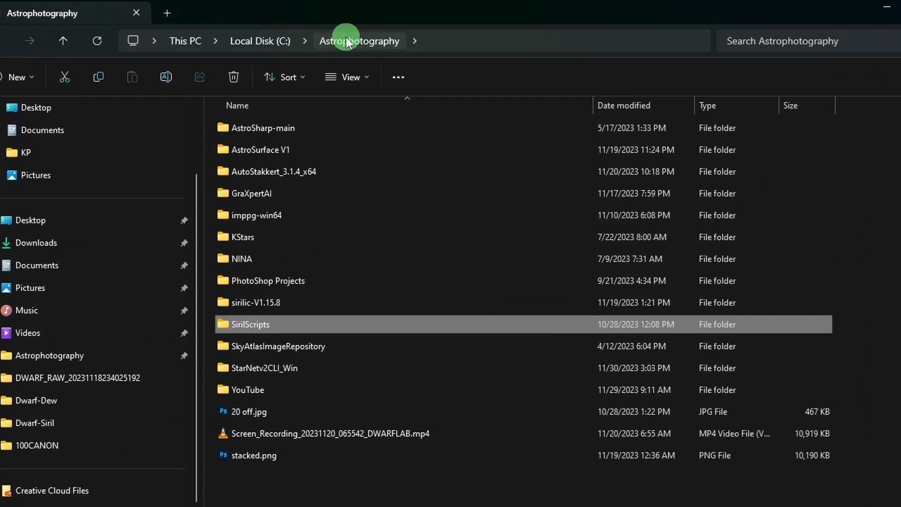
double_click(358, 322)
click(265, 154)
double_click(265, 154)
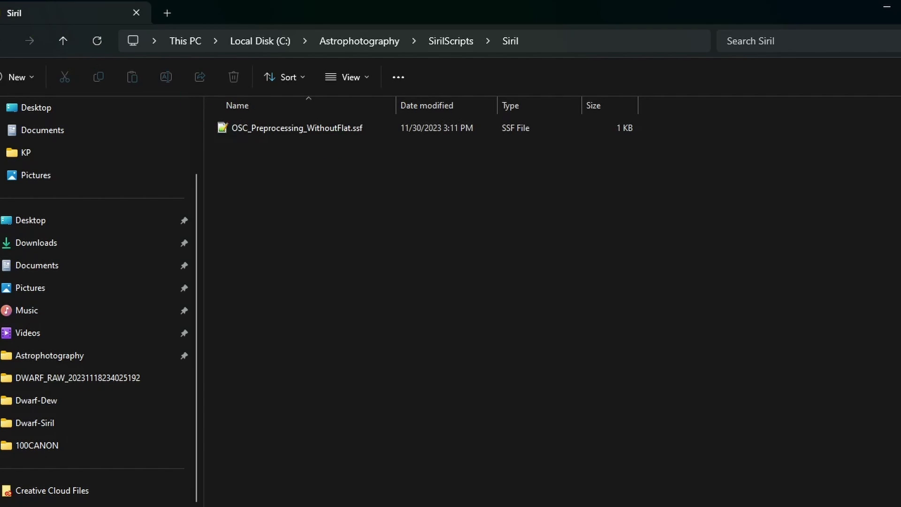
Rename OSC_Preprocessing_WithoutFlat.ssf as Dwarf Processing.ssf
click(427, 223)
click(337, 128)
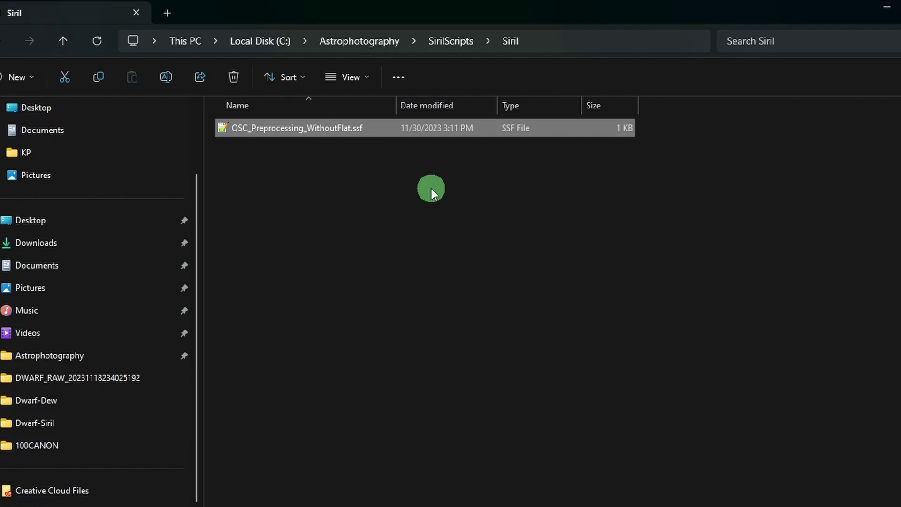
key(F2)
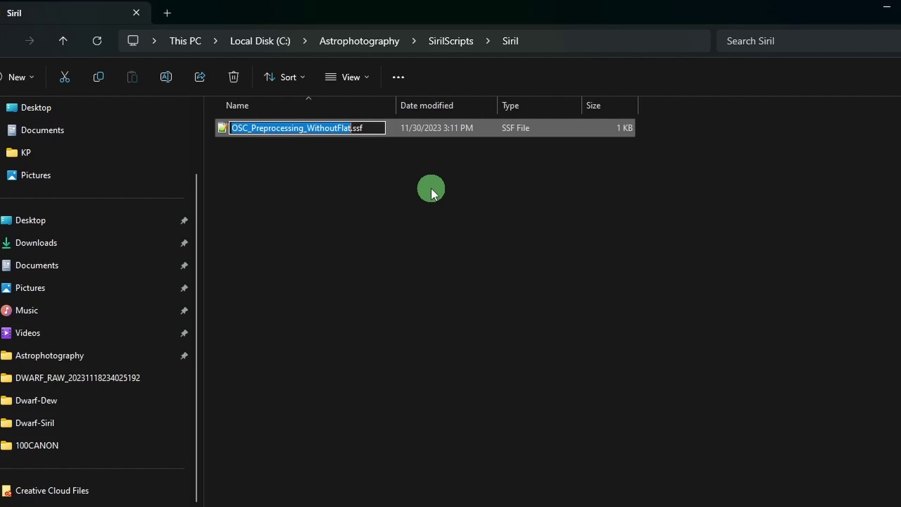
text(Dwarf Processing)
key(Return)
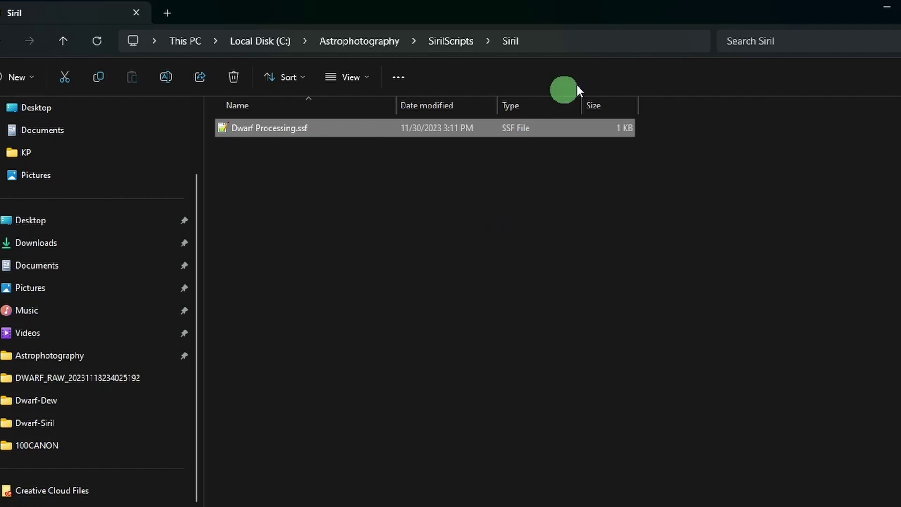
Copy the full path of the folder containing Dwarf Processing.ssf
click(606, 40)
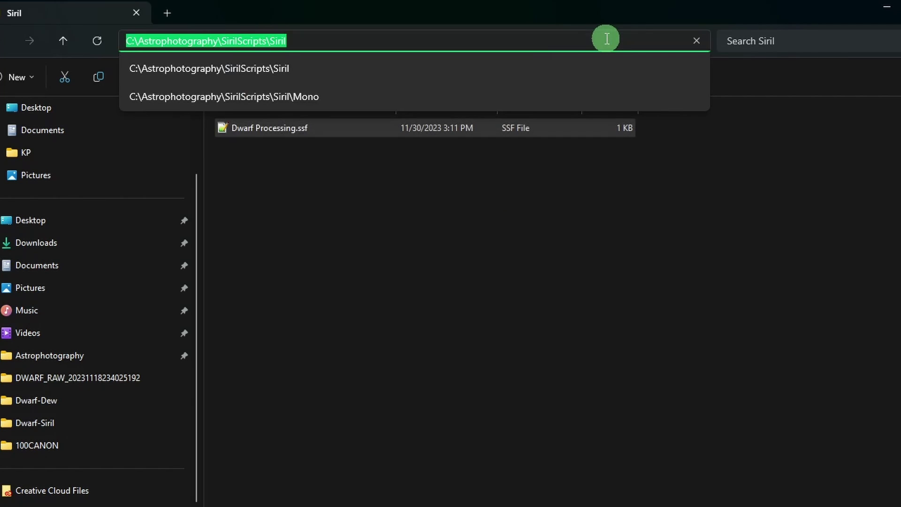
right_click(259, 43)
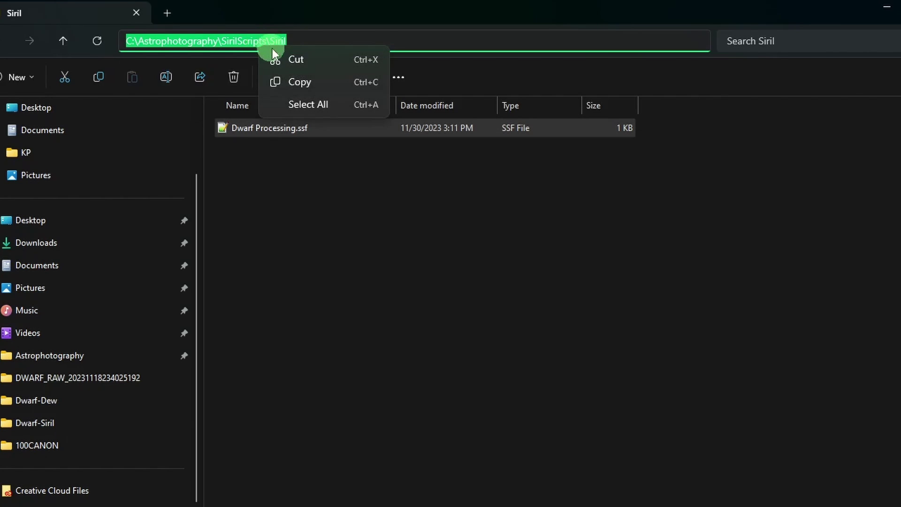
click(301, 87)
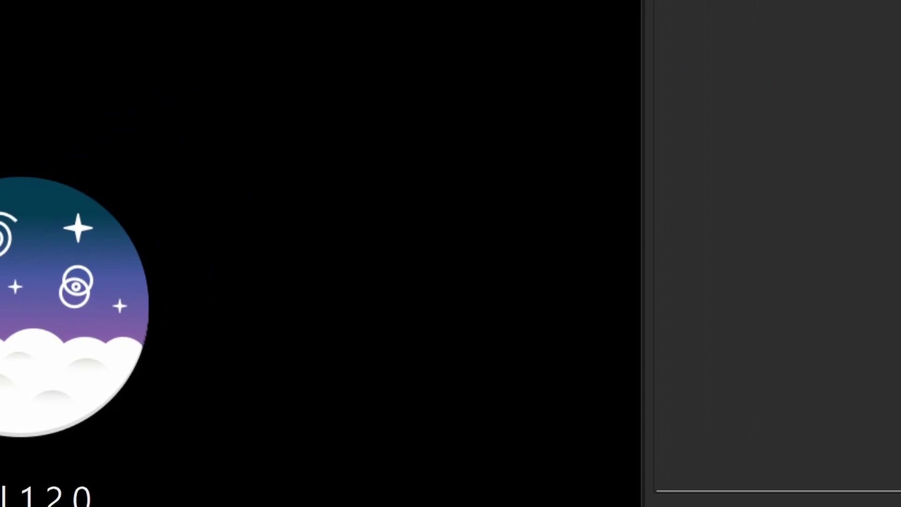
In Siril's preferences, add C:\Astrophotography\SirilScripts\Siril to the scripts storage directories, refresh the script list and apply
click(793, 17)
click(790, 83)
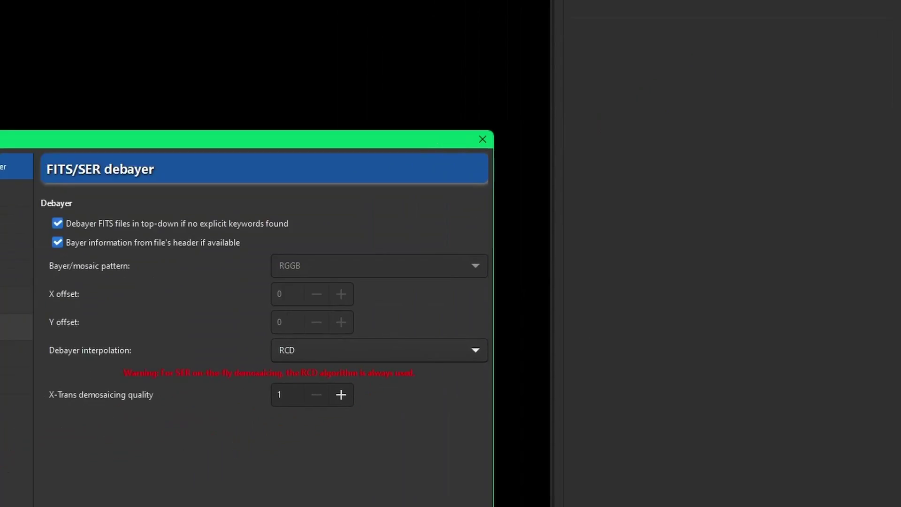
click(201, 233)
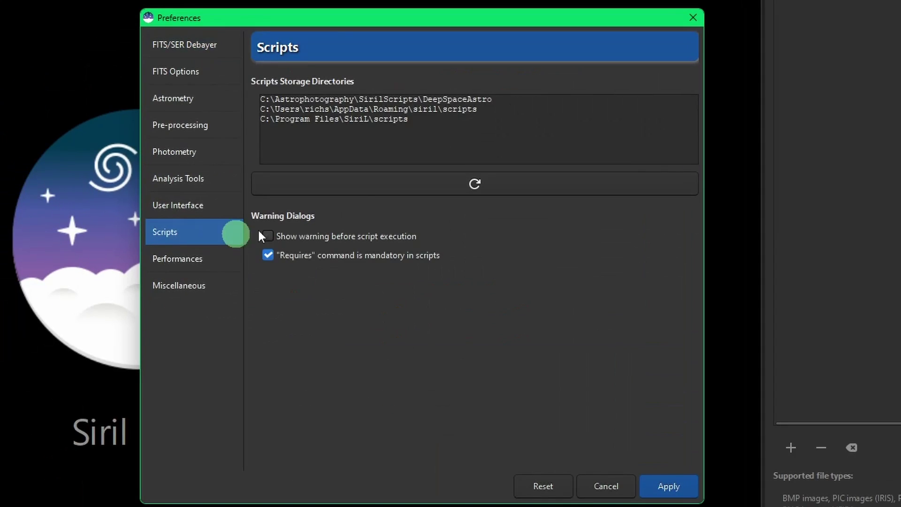
click(490, 132)
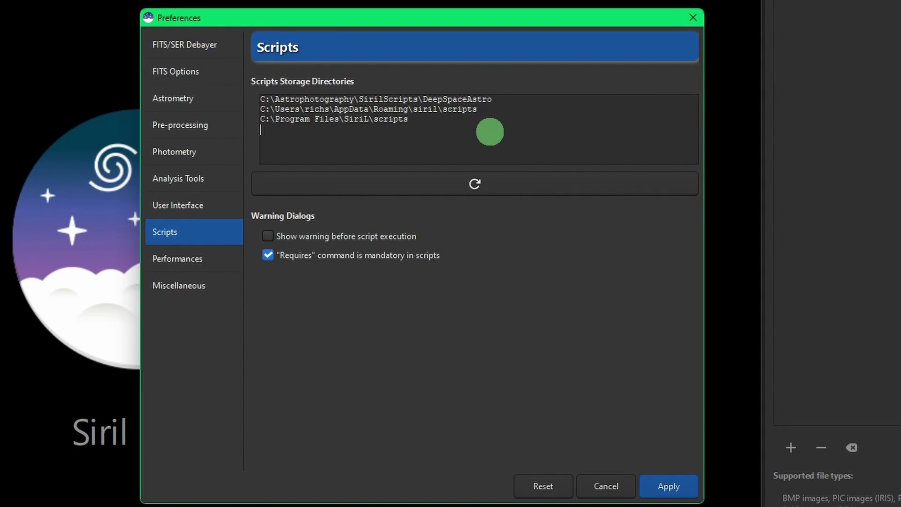
right_click(277, 130)
click(317, 173)
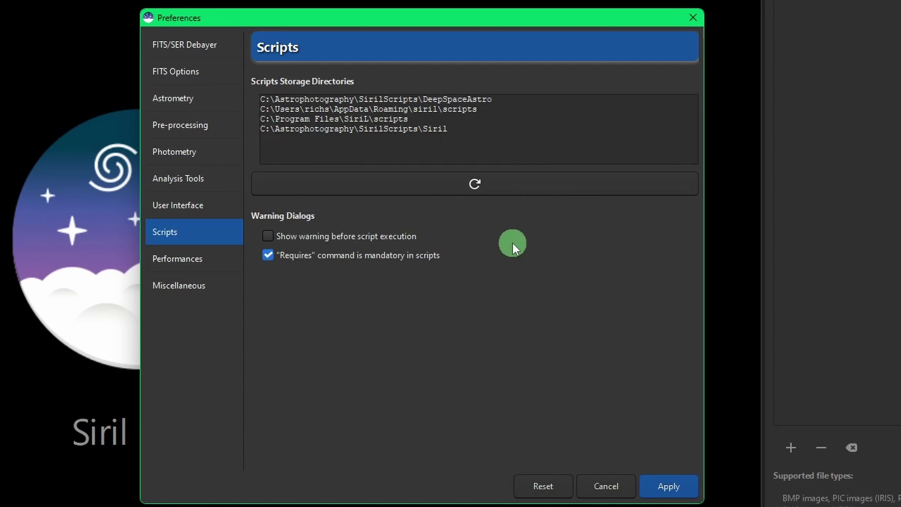
click(496, 185)
click(669, 488)
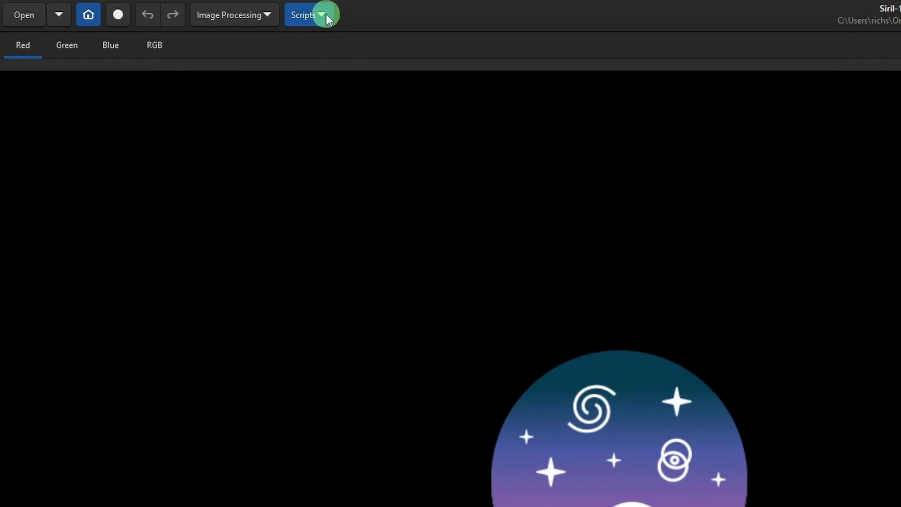
Look up the Dwarf Processing script in Siril's list of available scripts
click(327, 17)
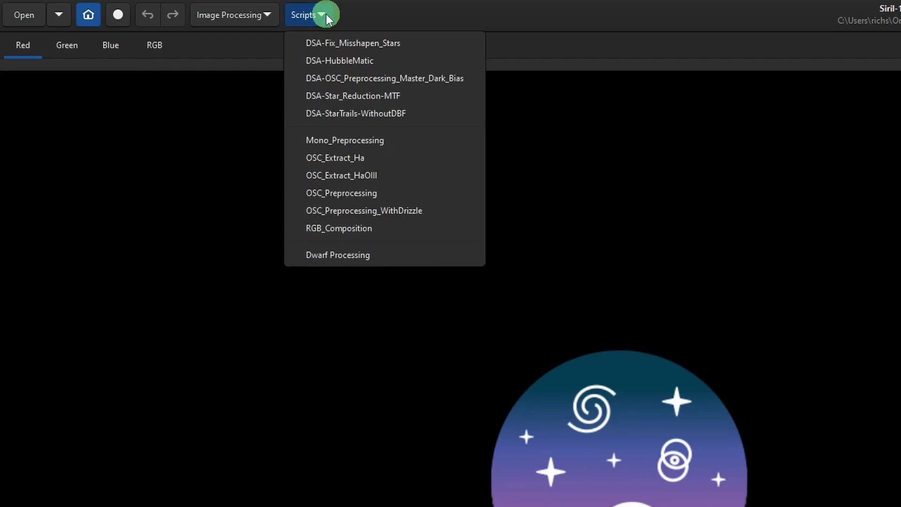
click(395, 256)
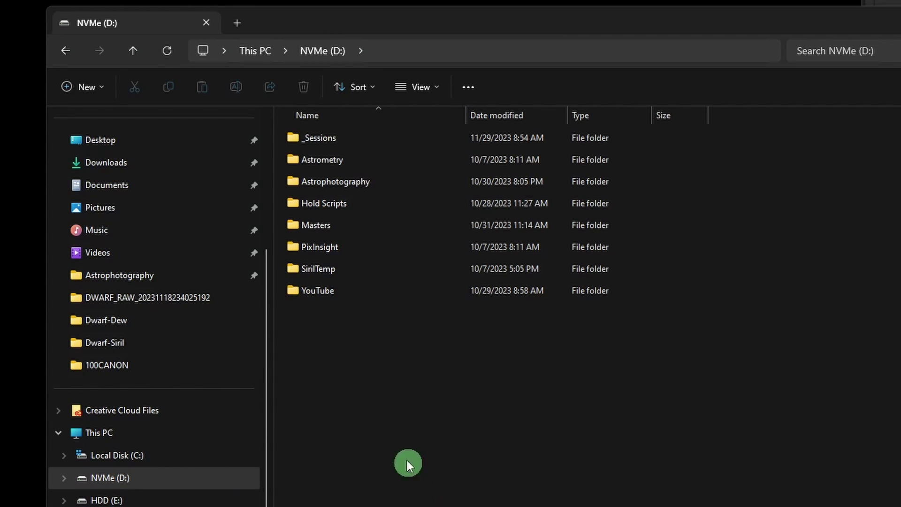
Browse to D:\_Sessions\Dwarf\Orion and look over its Darks and Lights folders
click(323, 136)
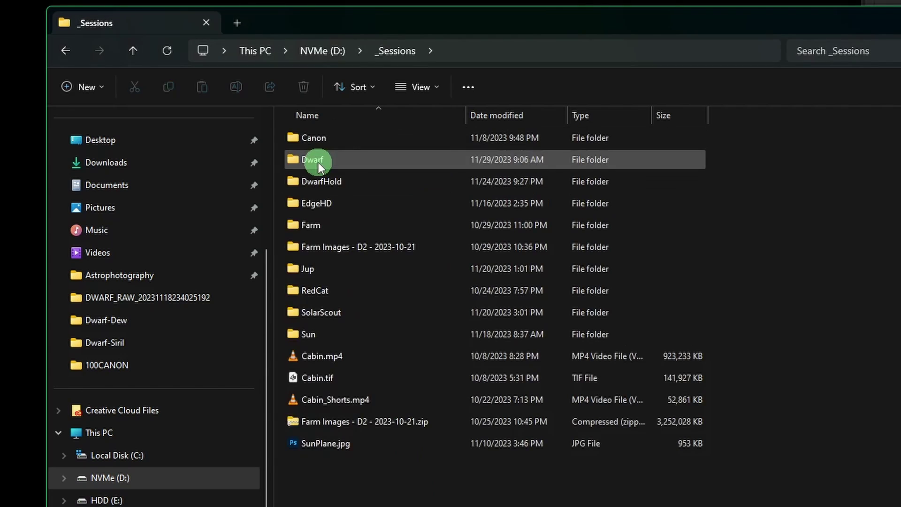
double_click(318, 162)
double_click(319, 143)
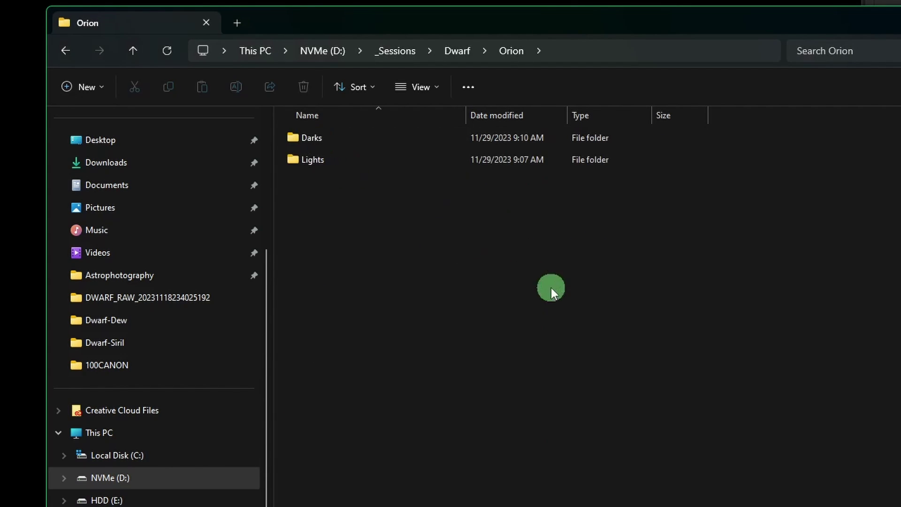
click(373, 138)
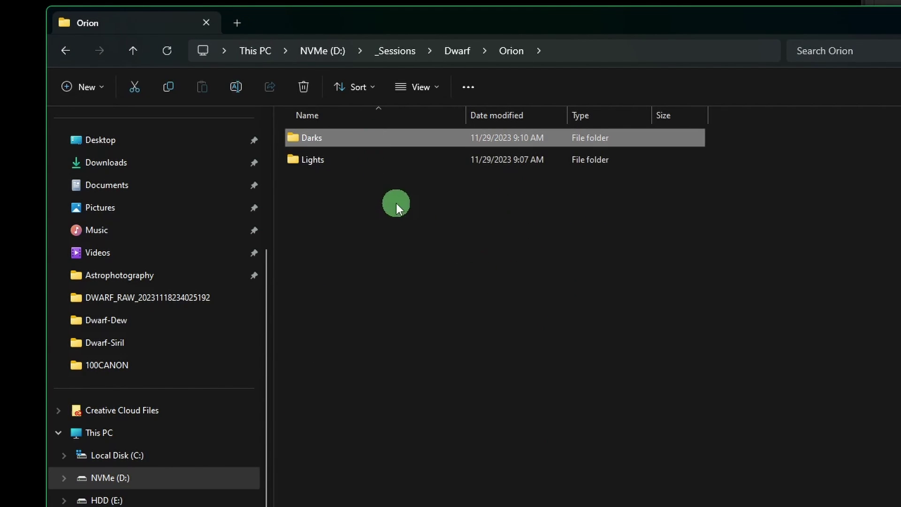
click(373, 161)
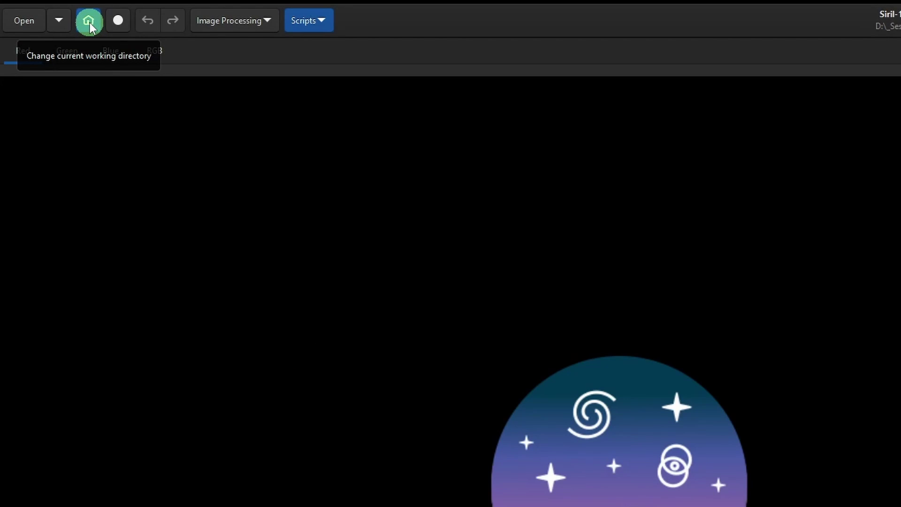
Switch to Siril and set the current working directory to the Orion folder in D:\_Sessions\Dwarf
click(88, 22)
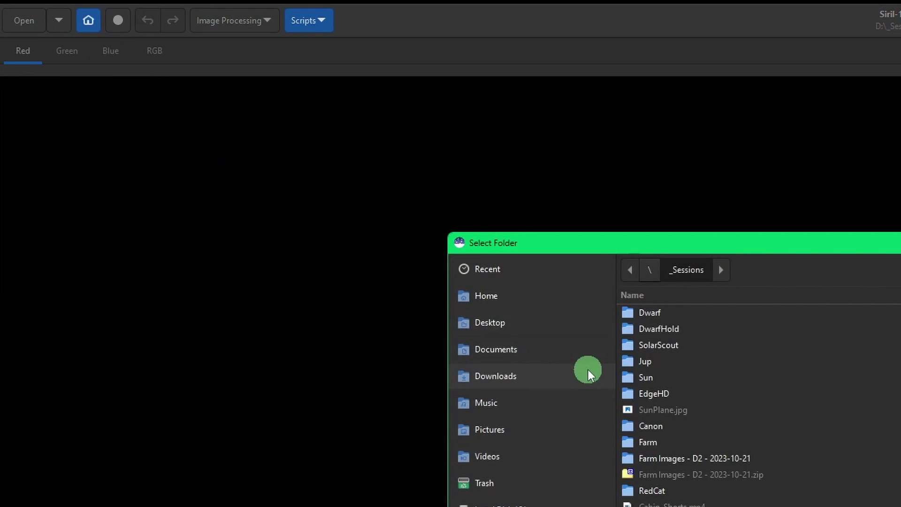
double_click(650, 312)
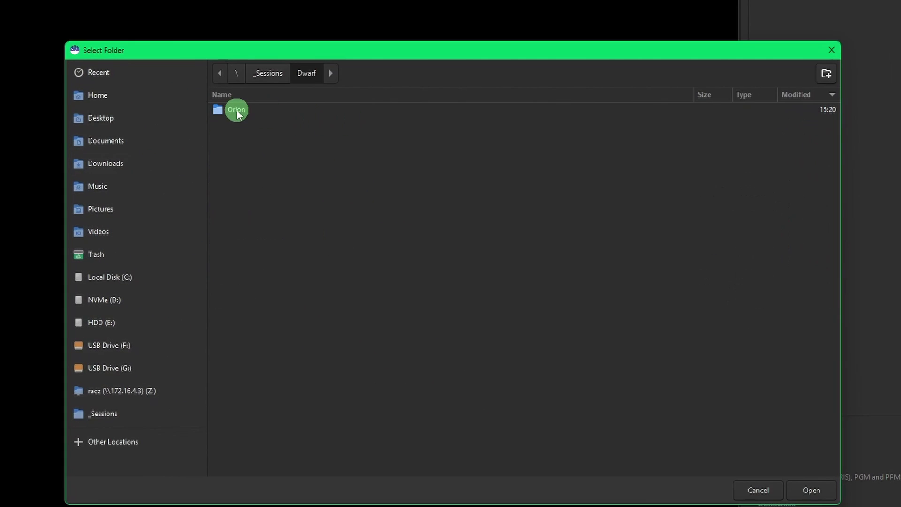
double_click(236, 110)
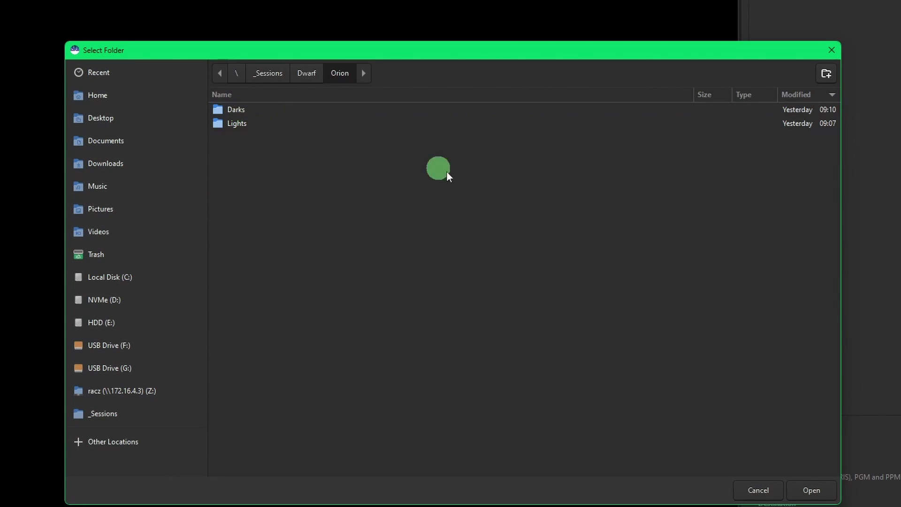
click(816, 490)
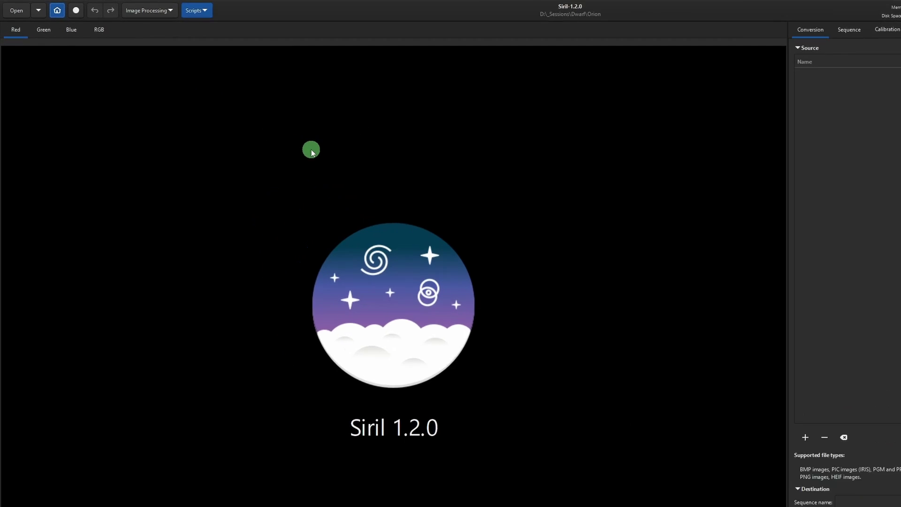
Run the Dwarf Processing script, stop it partway and review the earlier messages in the log
click(161, 8)
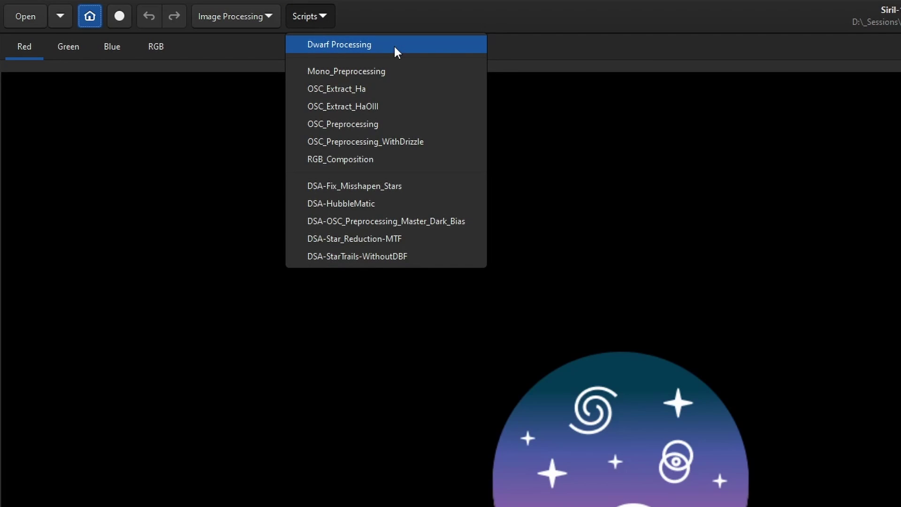
click(394, 45)
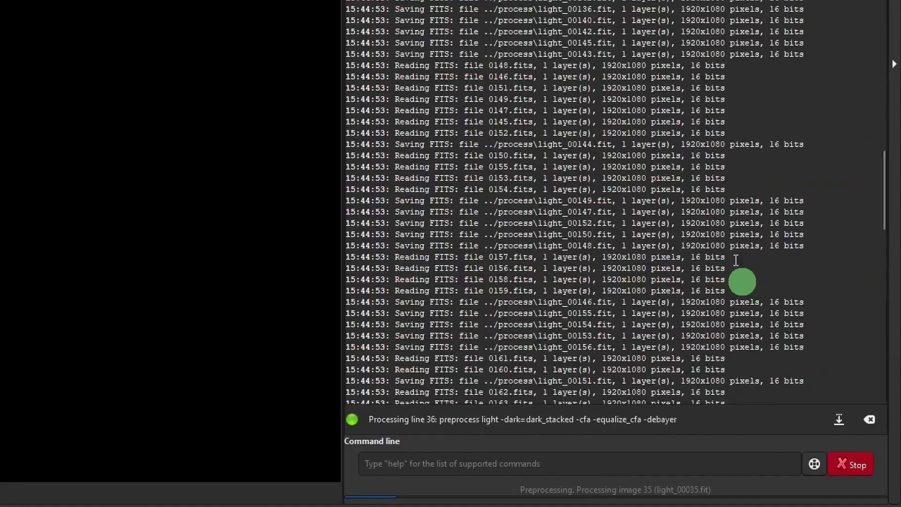
click(857, 462)
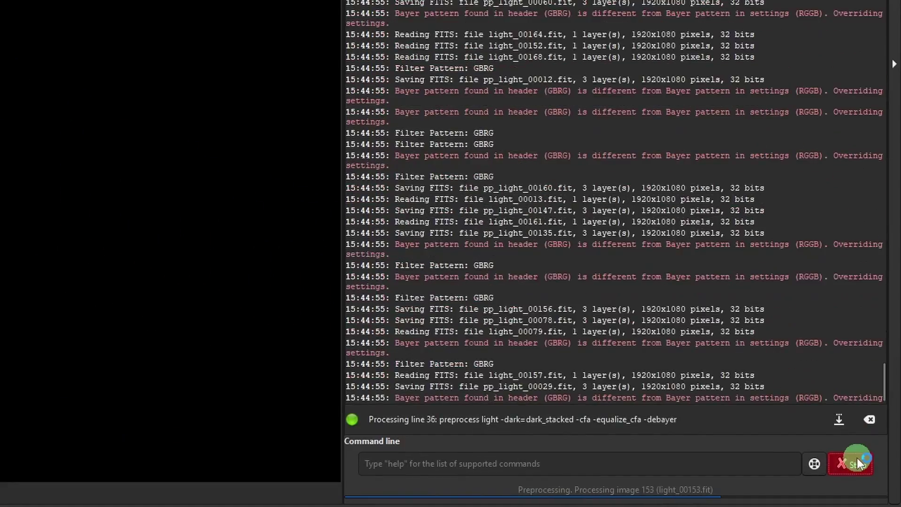
scroll(789, 208, up, 20)
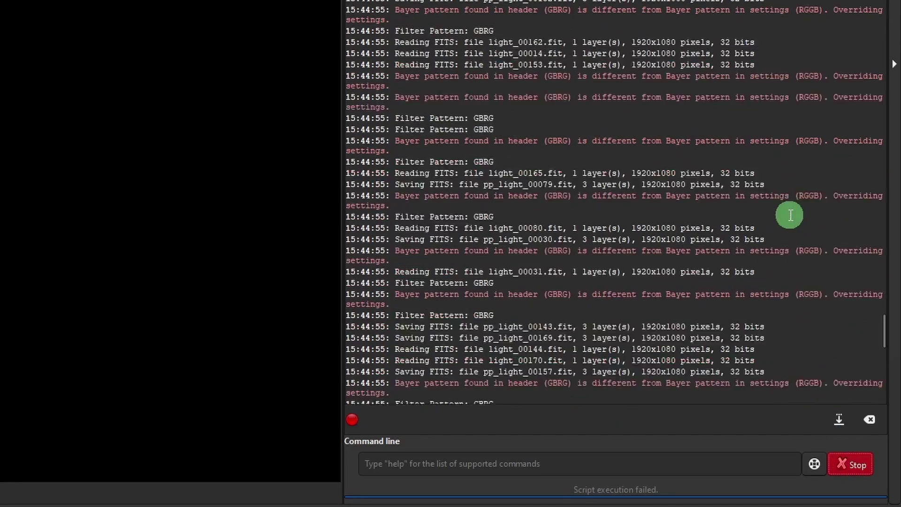
scroll(788, 198, up, 20)
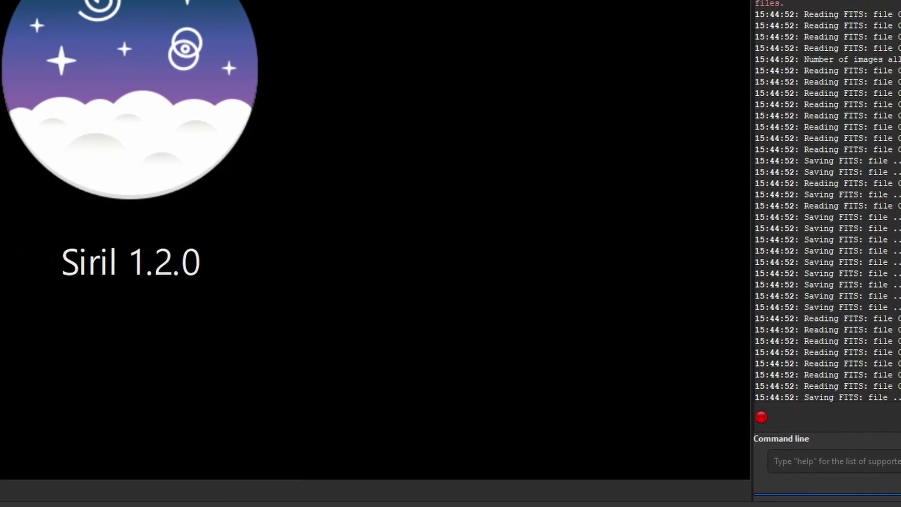
Turn on Developer Mode in the Windows developer settings and accept the security confirmation
key(super)
text(developer)
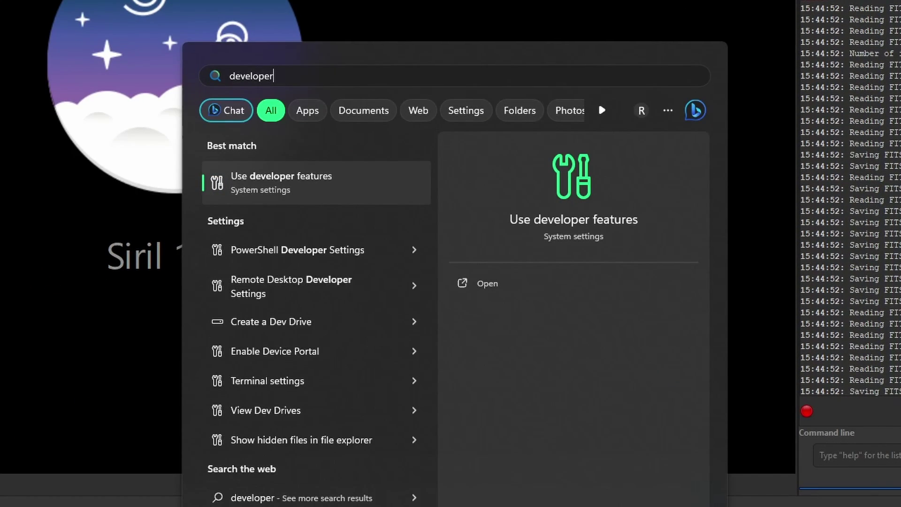
click(314, 178)
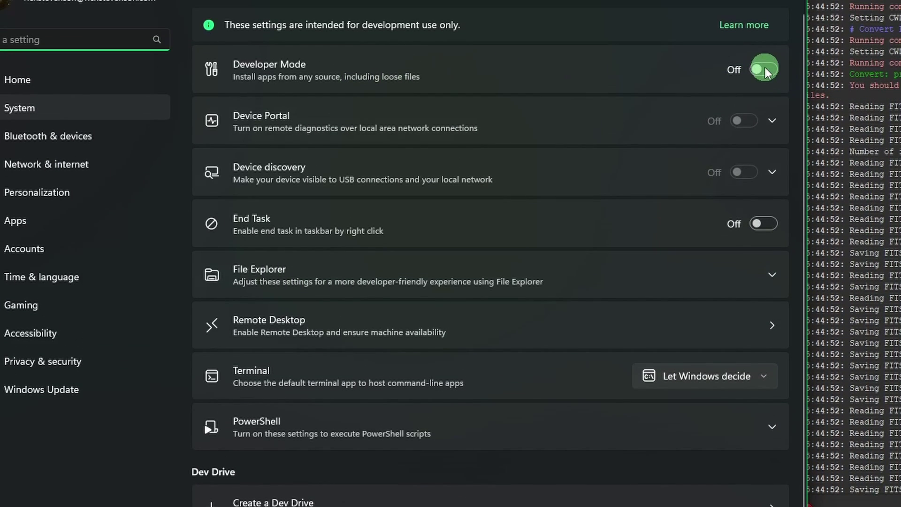
click(765, 69)
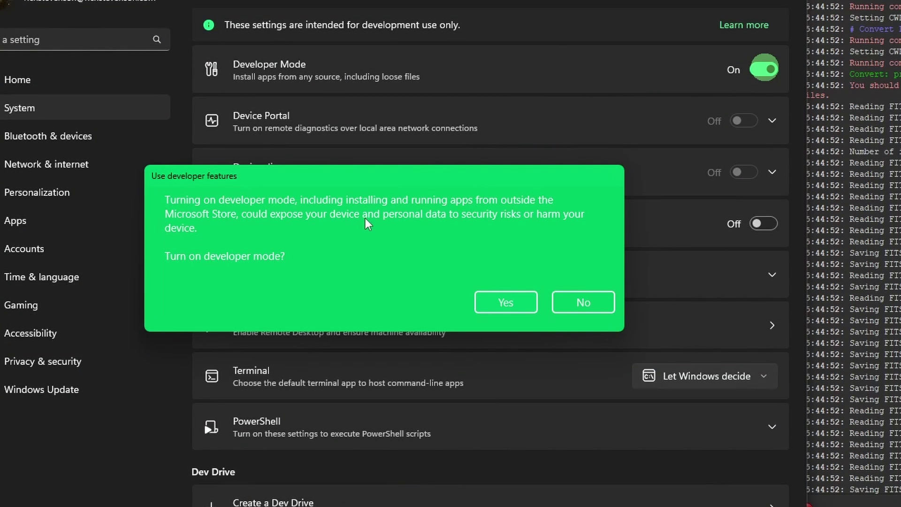
click(499, 301)
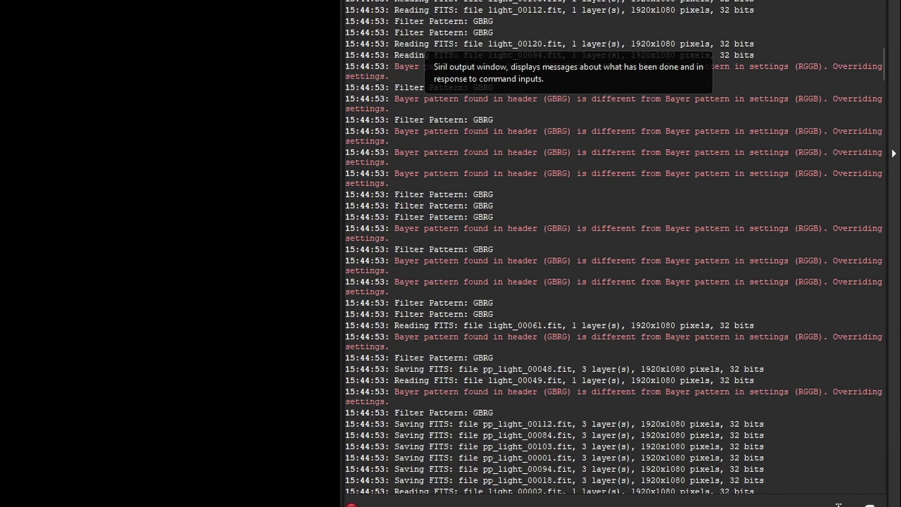
Clear Siril's output log with the clear command and run the Dwarf Processing script again
click(736, 49)
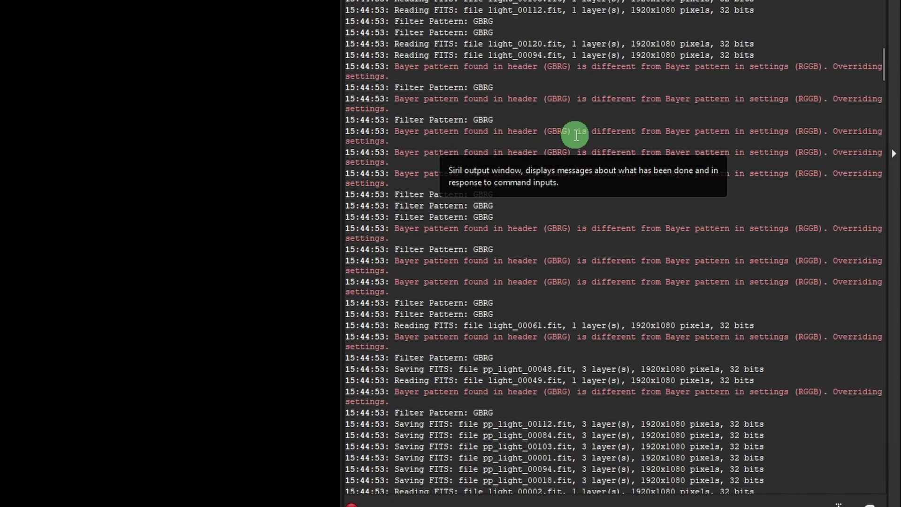
scroll(647, 235, down, 5)
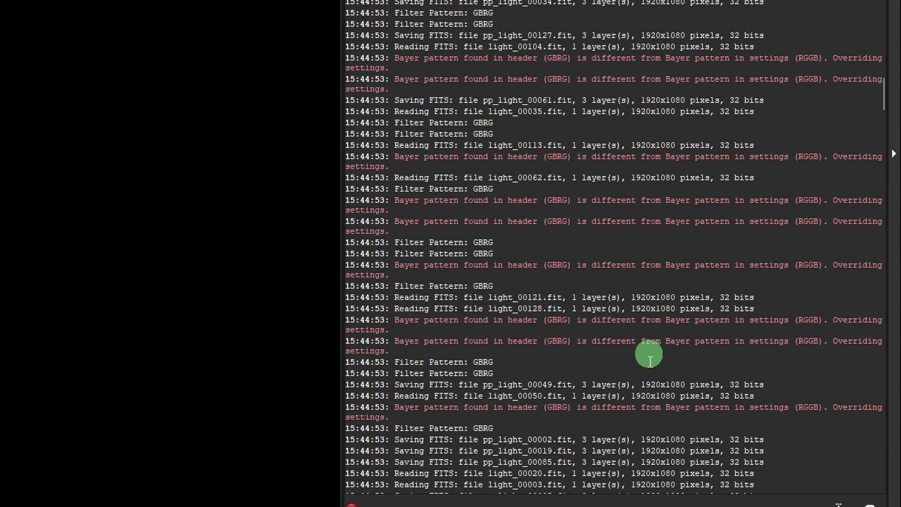
click(502, 445)
text(clear)
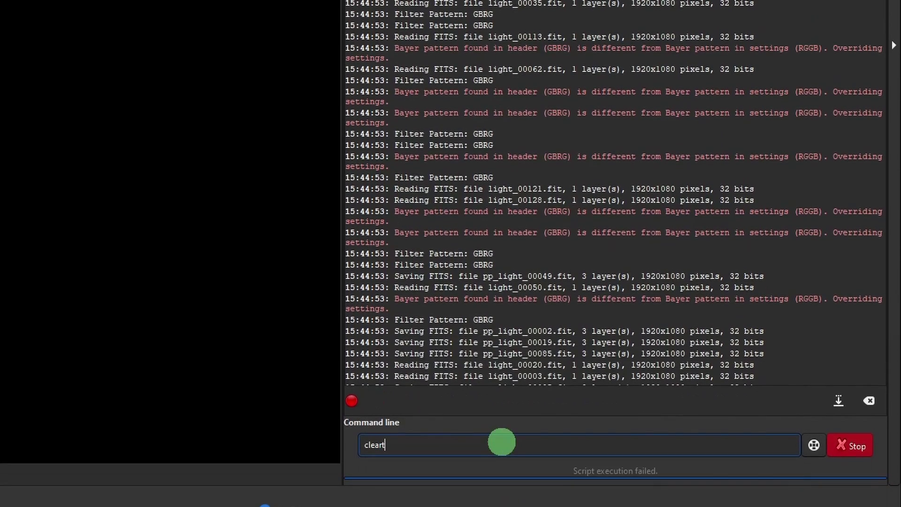
key(Return)
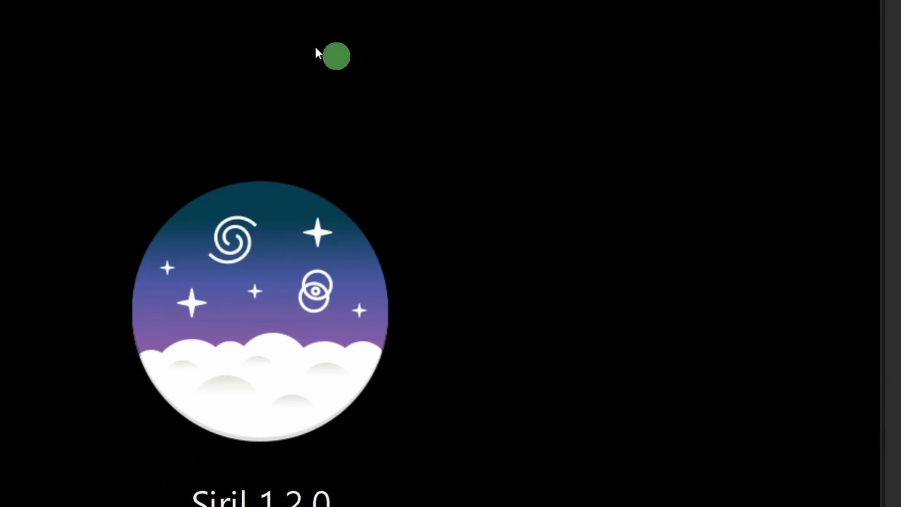
click(306, 19)
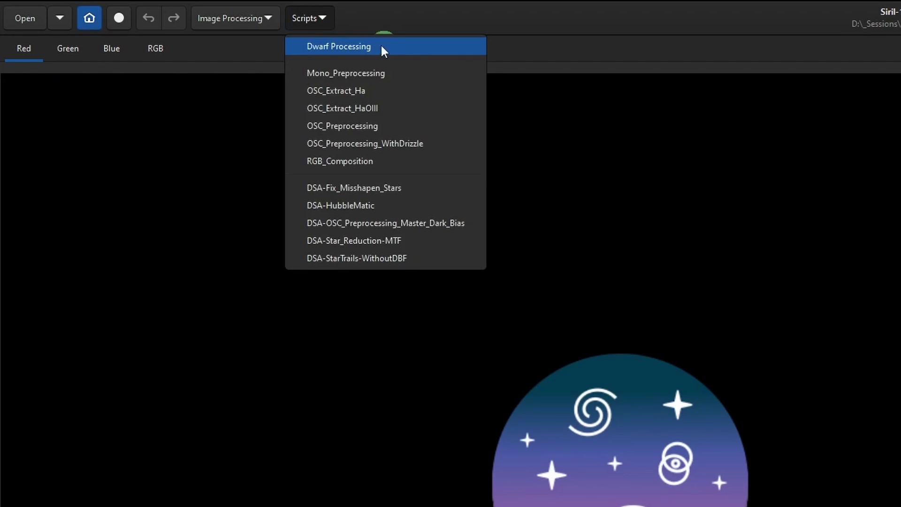
click(356, 47)
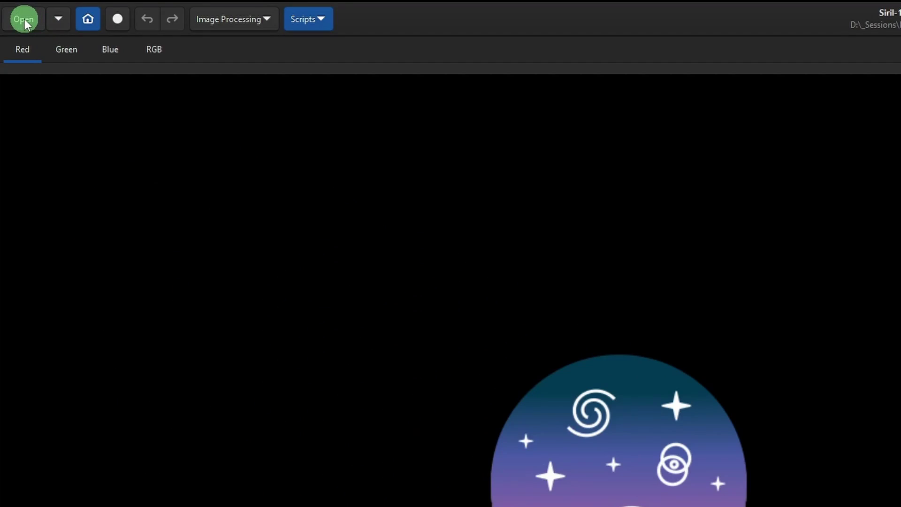
Open the stacked image result.fit from the Orion folder
click(24, 19)
click(777, 343)
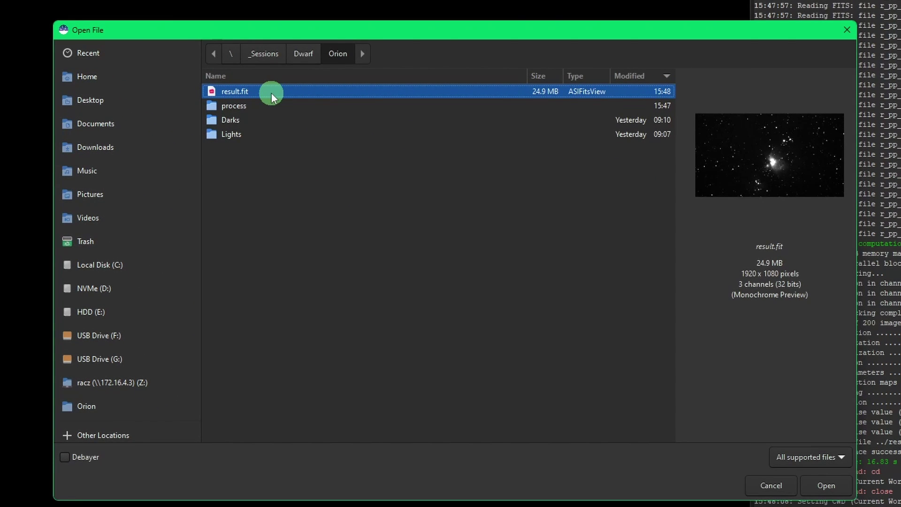
click(273, 106)
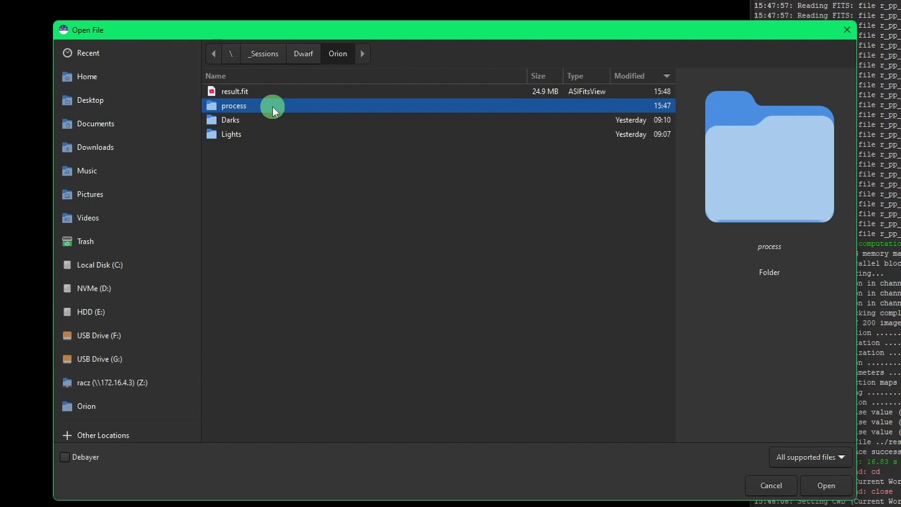
click(272, 93)
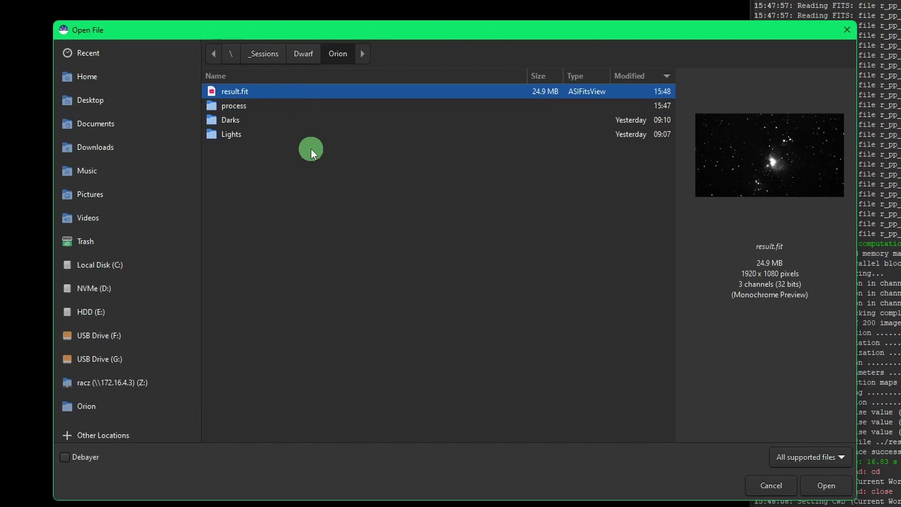
double_click(285, 91)
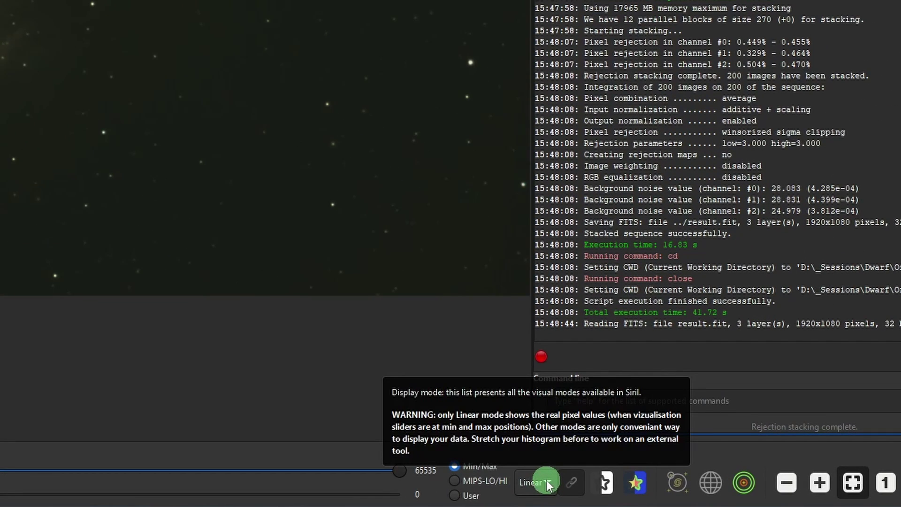
Set the image's display mode to AutoStretch and unchain its color channels
click(546, 480)
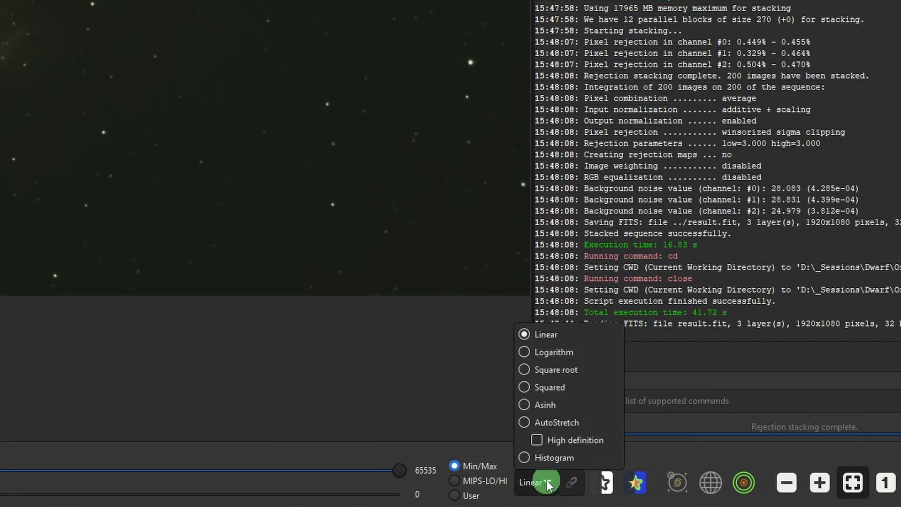
click(550, 425)
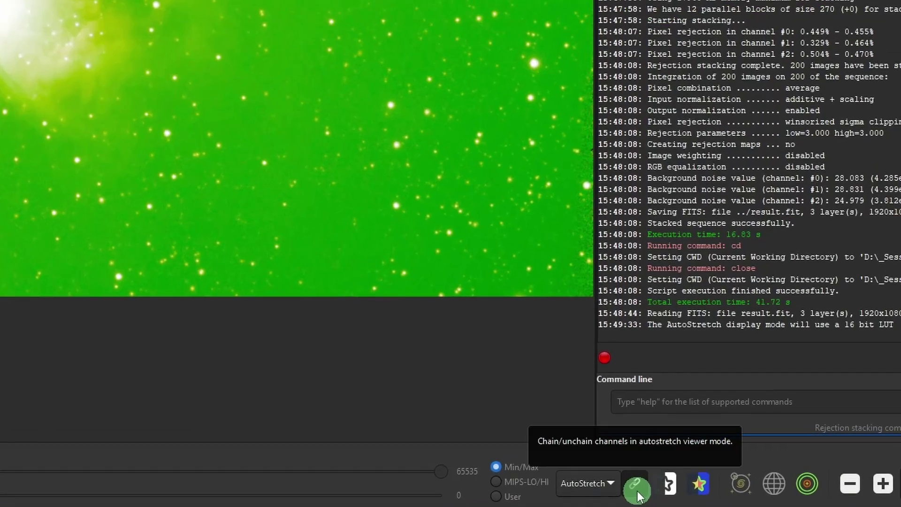
click(637, 490)
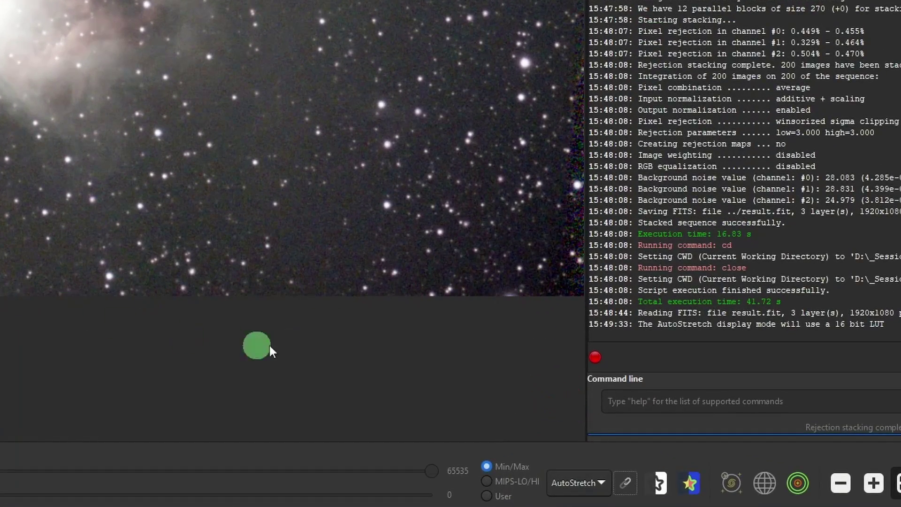
click(602, 483)
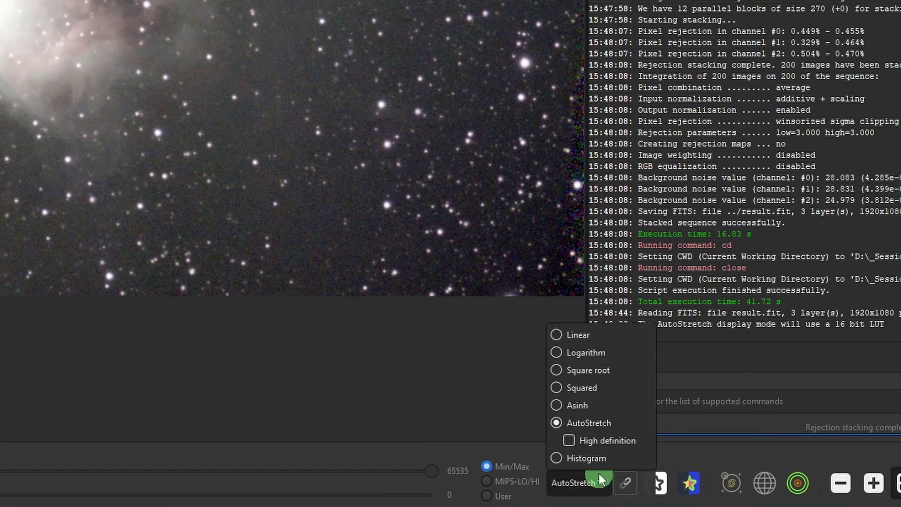
key(Escape)
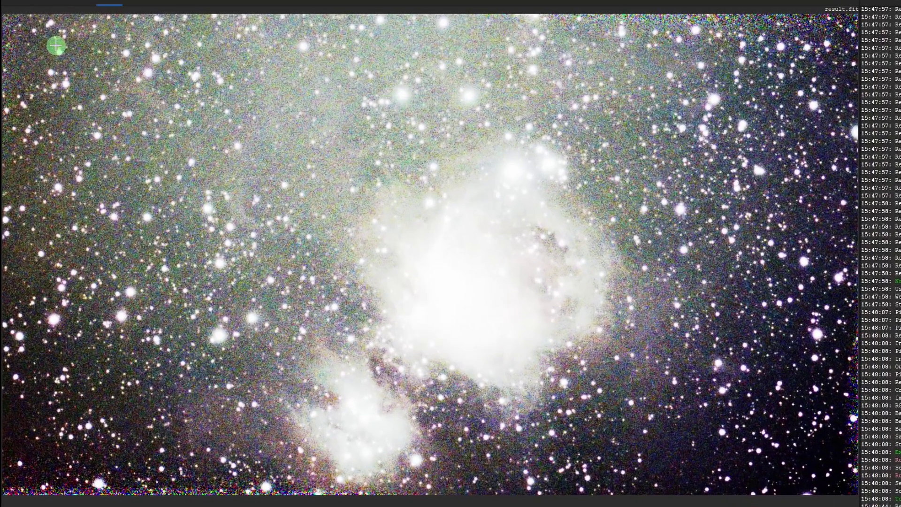
Crop the image to a selection just inside its noisy borders and reapply the AutoStretch display mode
drag(76, 62, 833, 469)
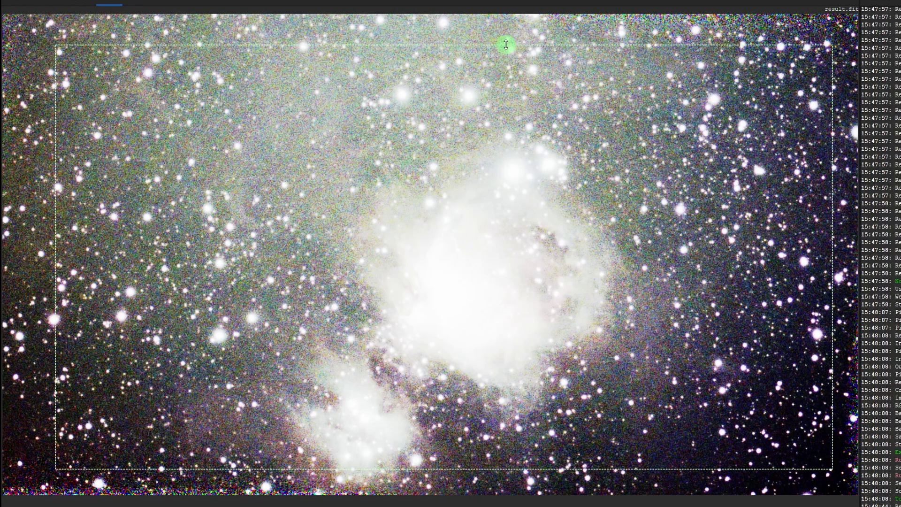
mouse_move(506, 45)
mouse_down()
mouse_move(507, 54)
mouse_move(500, 34)
mouse_move(494, 41)
mouse_up()
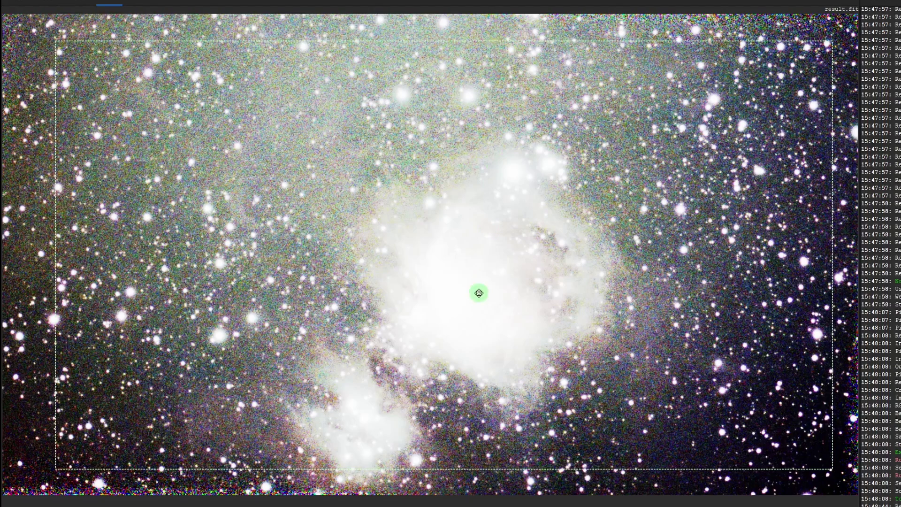
mouse_move(485, 269)
mouse_down()
mouse_move(489, 297)
mouse_move(430, 260)
mouse_move(486, 274)
mouse_up()
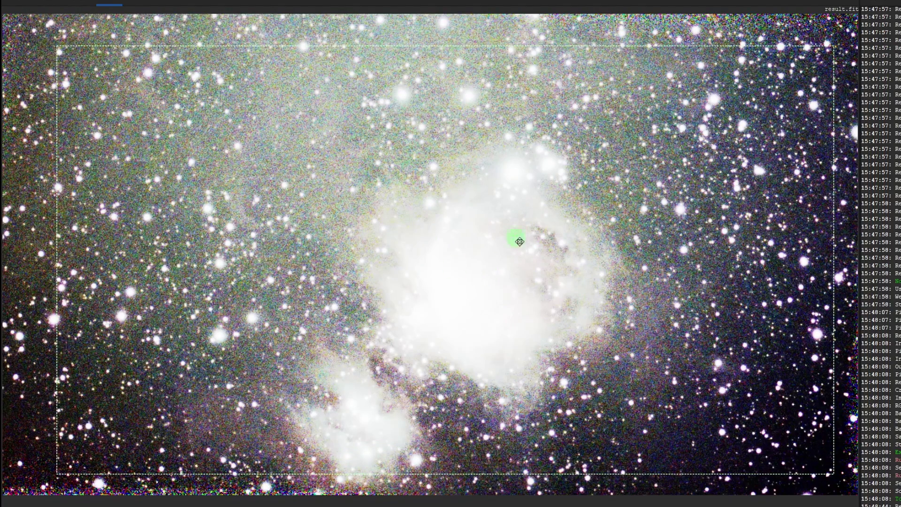
right_click(584, 207)
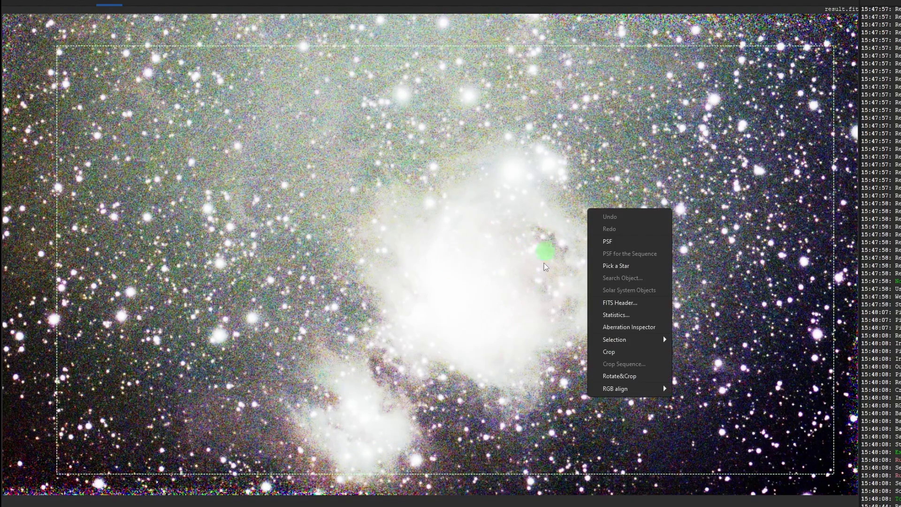
click(609, 351)
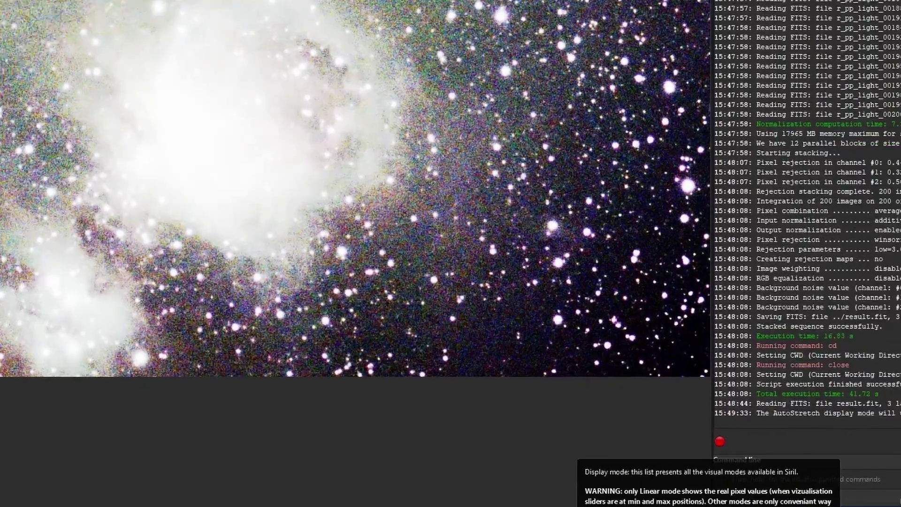
click(599, 483)
click(591, 423)
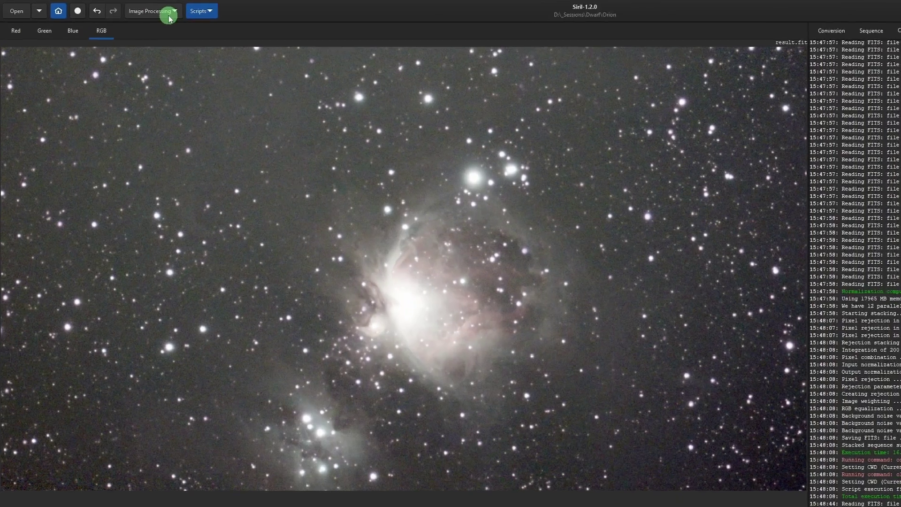
Open the Background Extraction tool and move its dialog away from the image
click(129, 9)
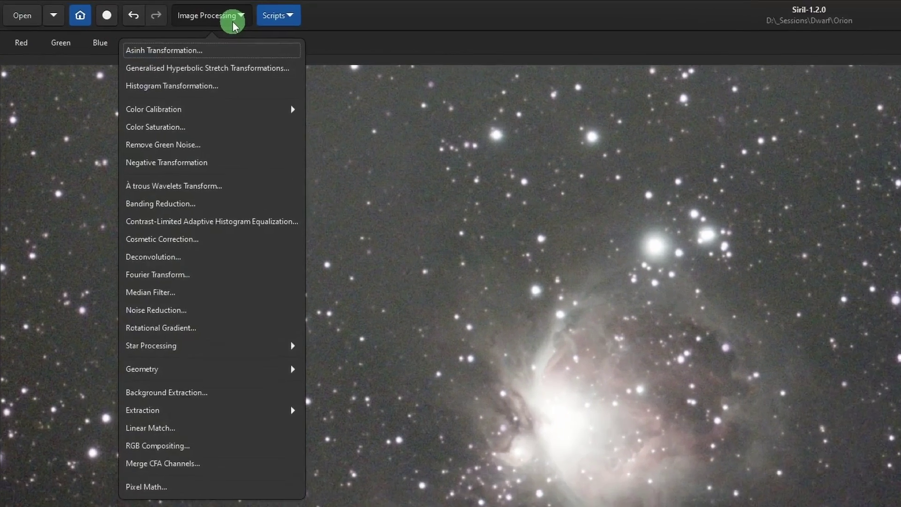
click(235, 439)
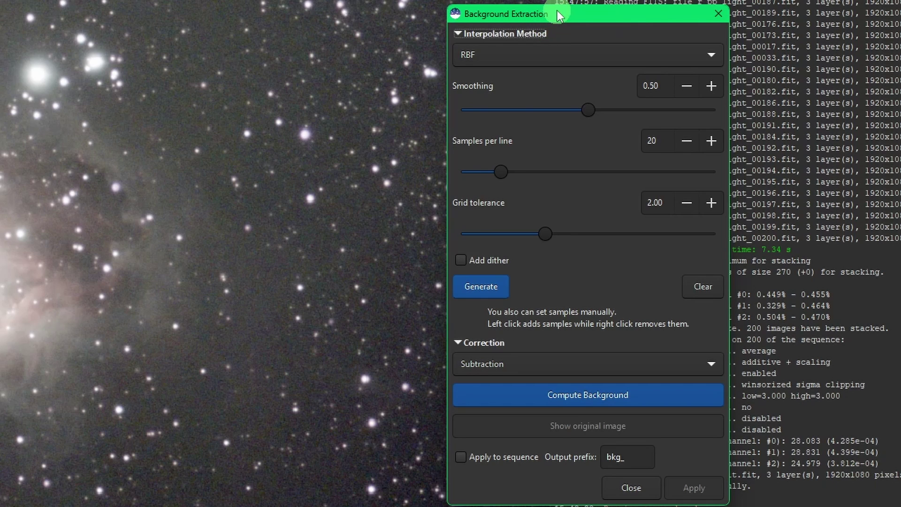
drag(560, 14, 647, 11)
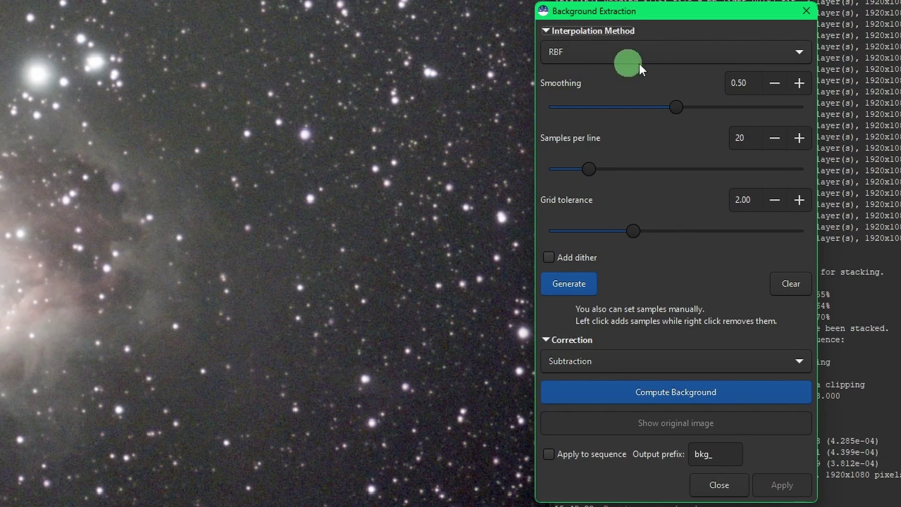
Try an automatically generated grid of background samples with 20 samples per line, and clear the grid
click(581, 284)
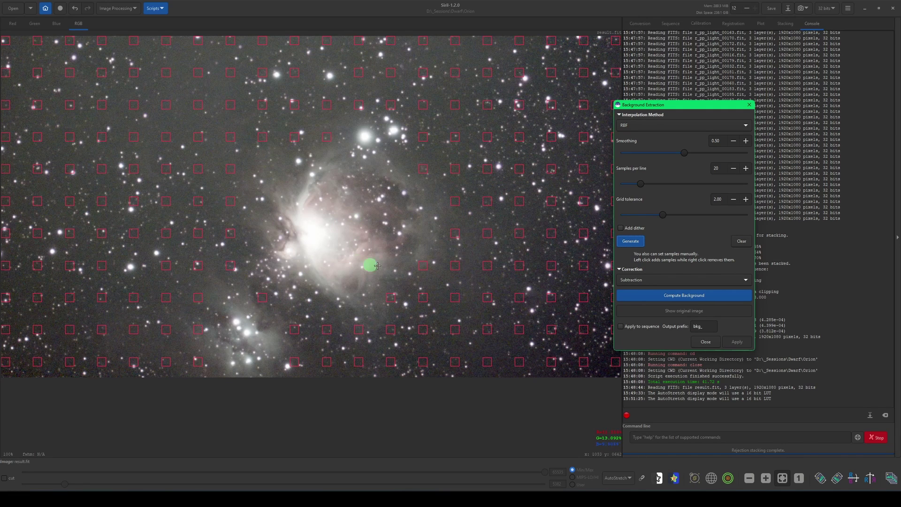
click(741, 241)
drag(669, 105, 709, 106)
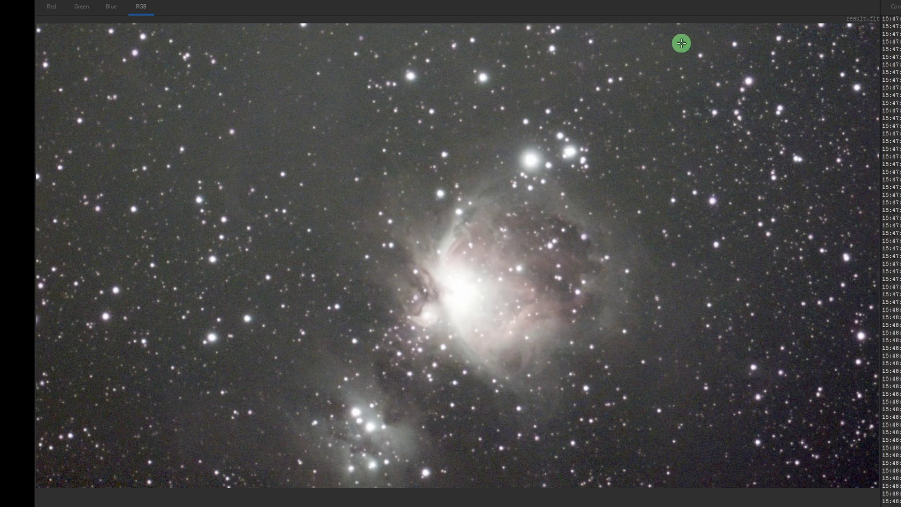
Place background samples by hand on dark sky all around the nebula, removing the one set on a star
click(681, 44)
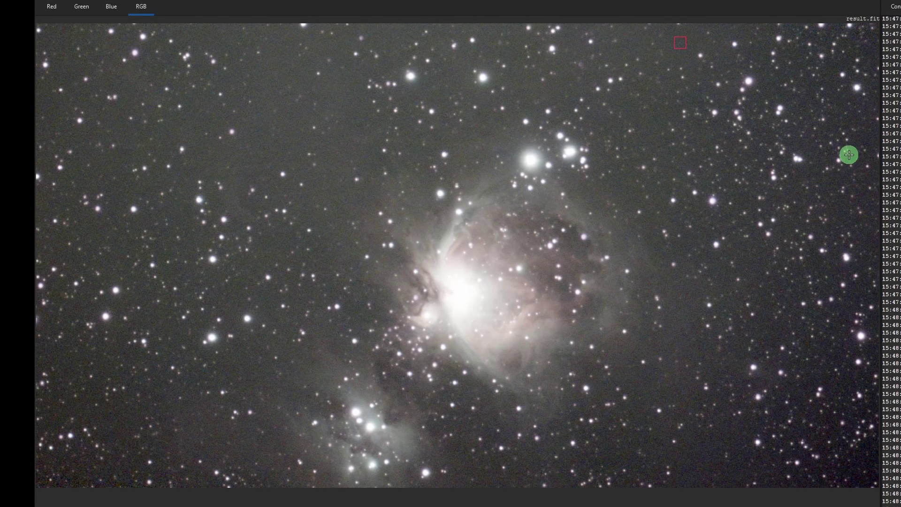
click(870, 133)
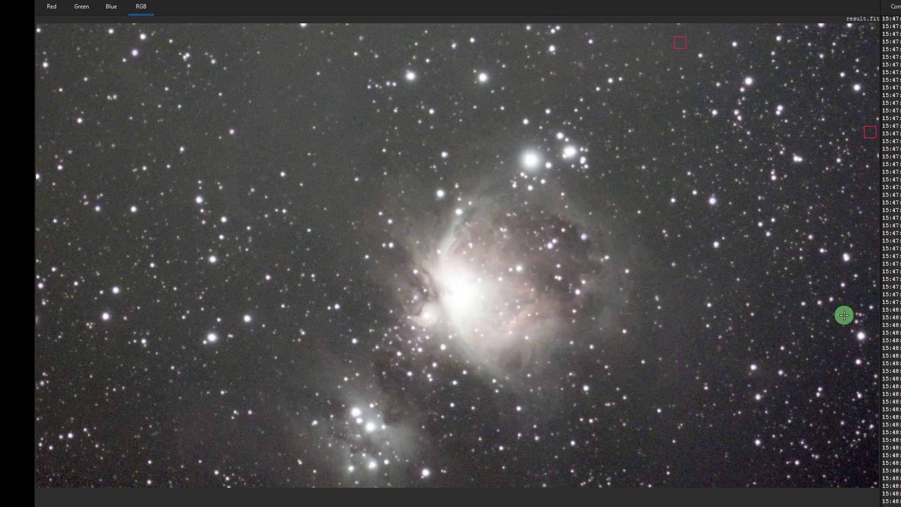
click(844, 316)
click(848, 466)
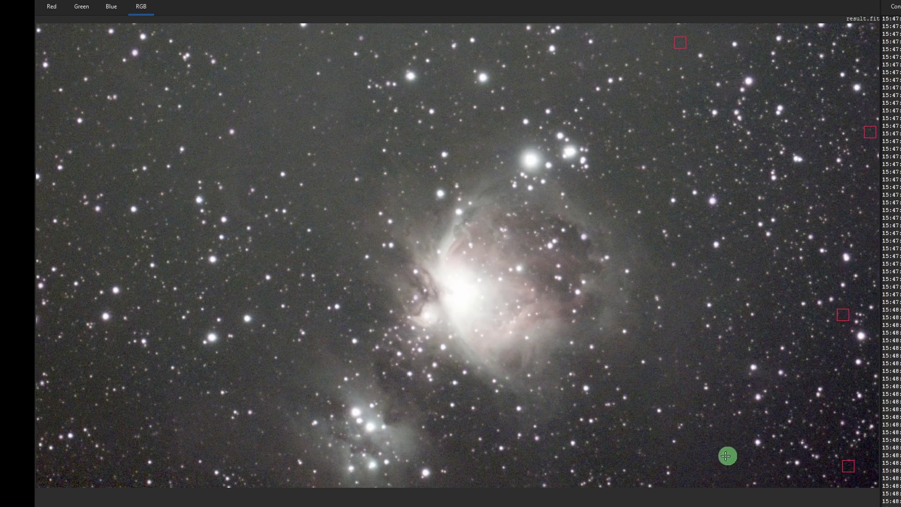
click(693, 463)
click(690, 346)
click(655, 144)
click(485, 34)
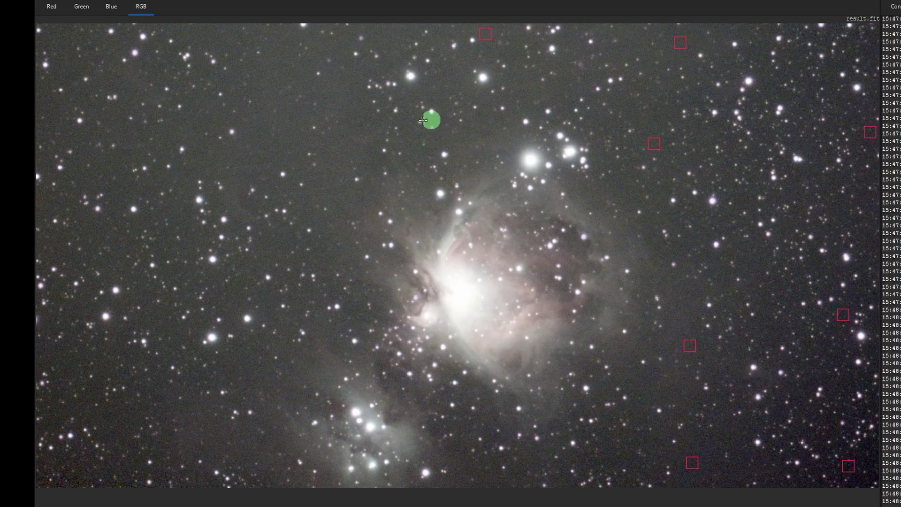
click(58, 38)
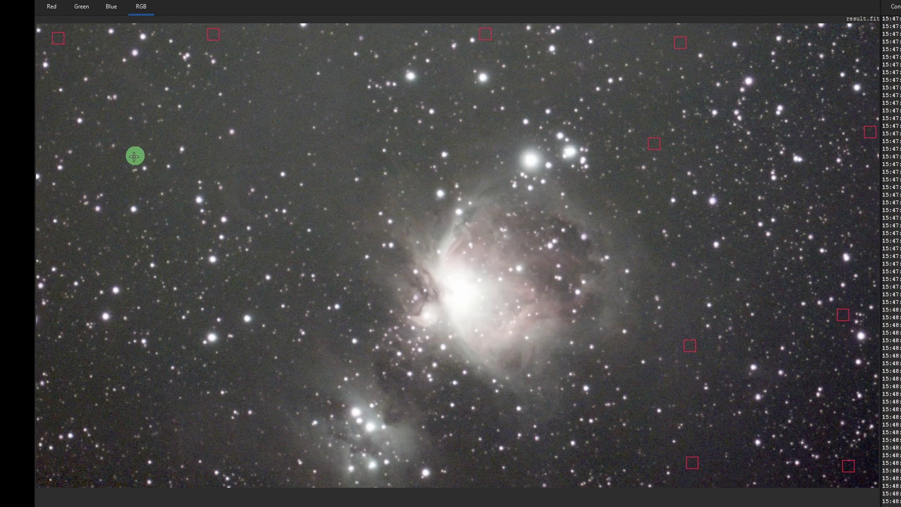
click(86, 180)
click(56, 459)
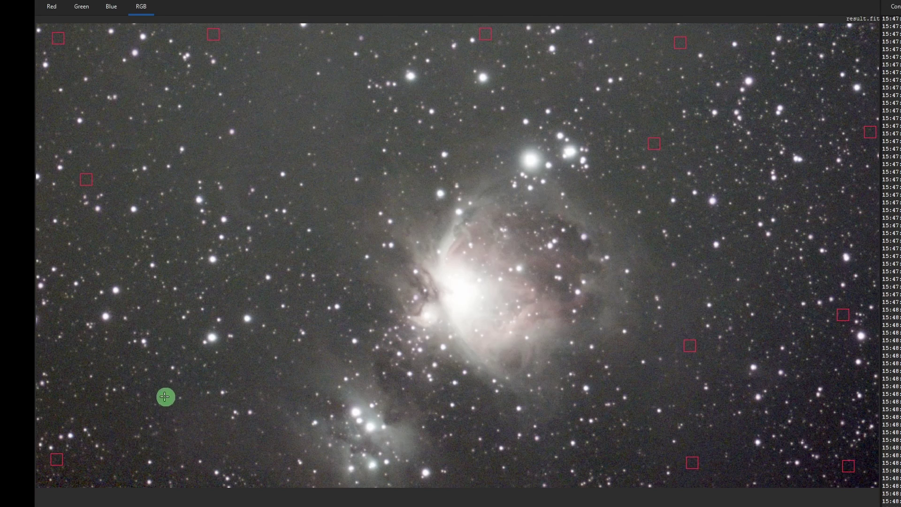
click(104, 317)
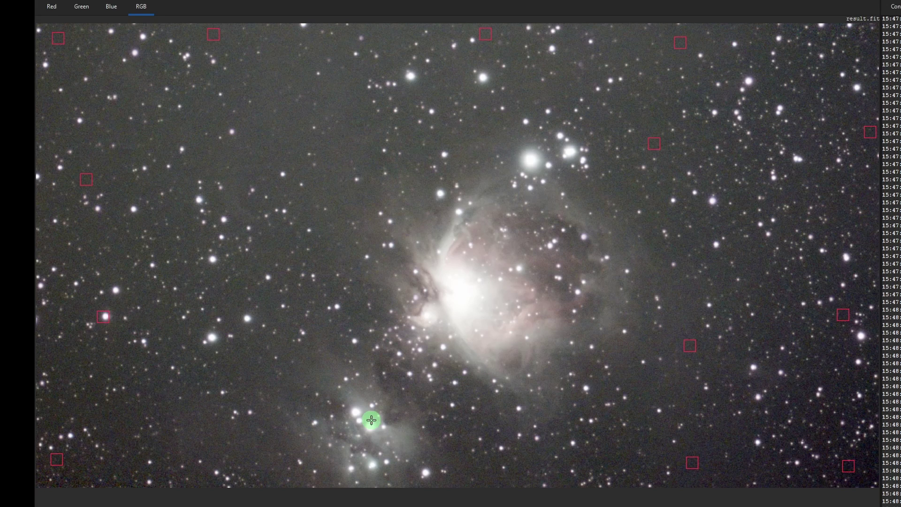
right_click(103, 315)
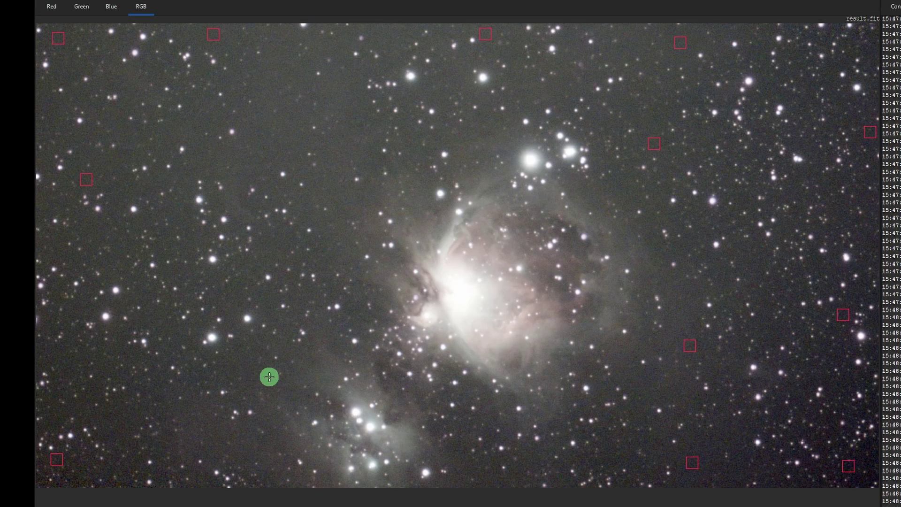
click(244, 356)
click(111, 367)
click(238, 175)
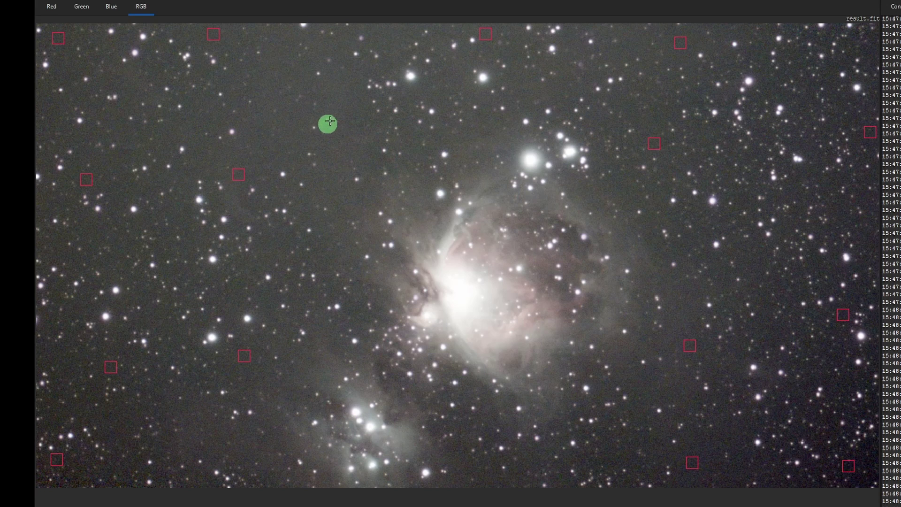
click(338, 99)
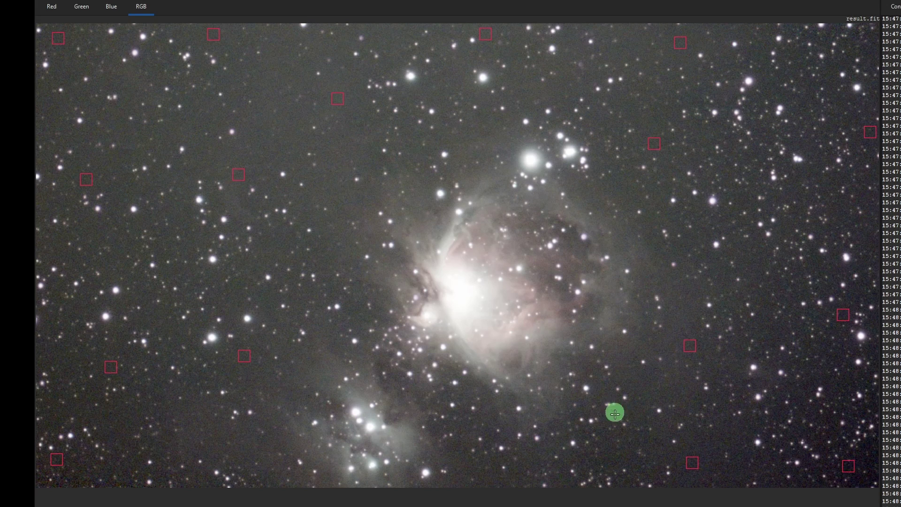
click(791, 191)
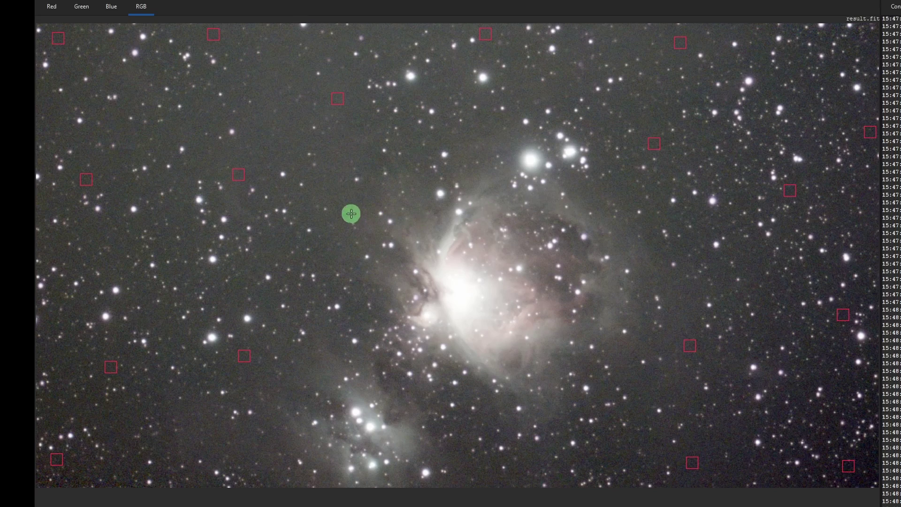
click(348, 192)
click(513, 468)
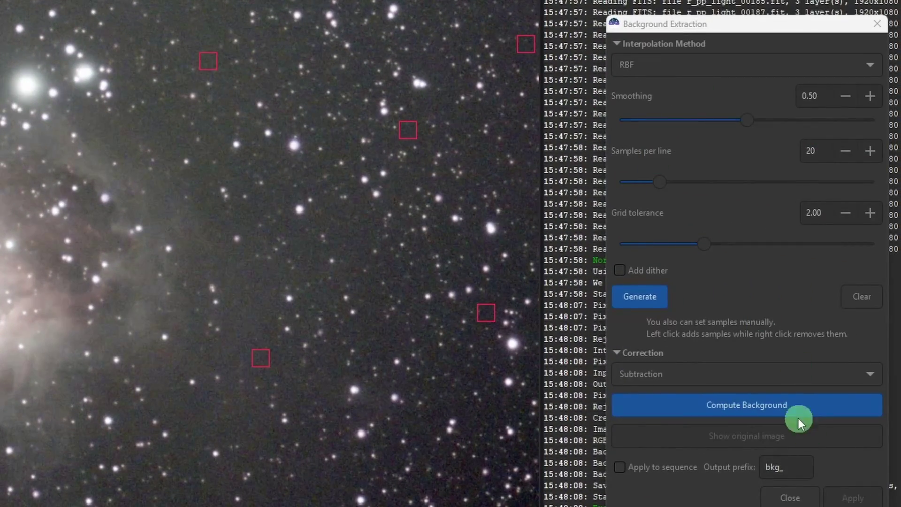
Compute the background from the samples with RBF interpolation and Subtraction correction, and apply it to the image
click(795, 407)
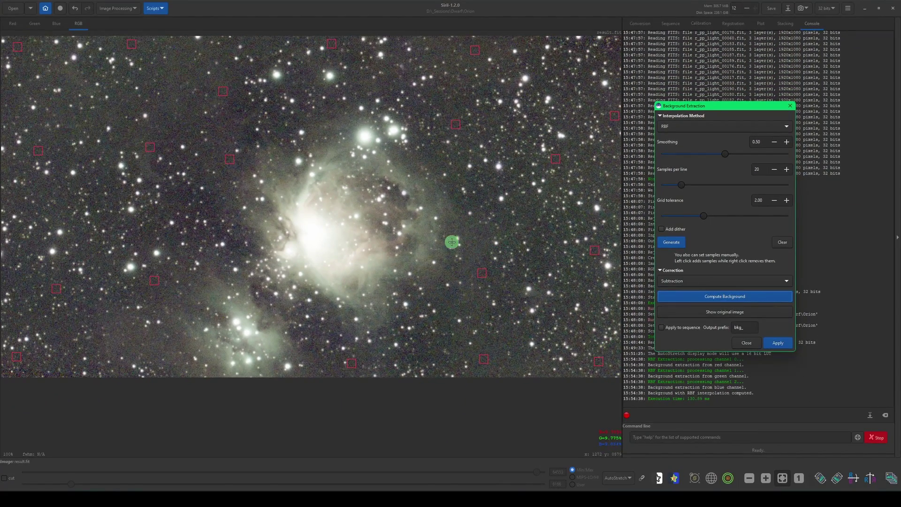
click(777, 342)
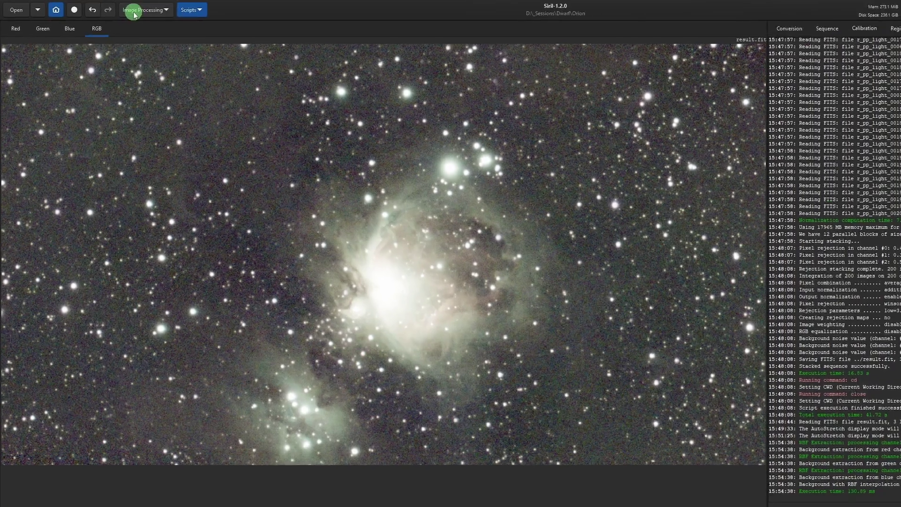
Open Photometric Color Calibration, move its dialog off the nebula, and make the object search field ready for entry
click(108, 11)
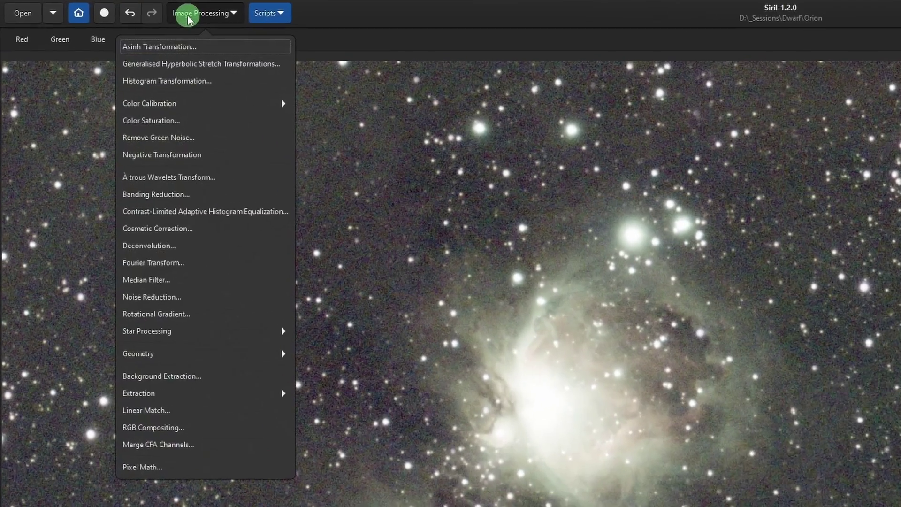
click(246, 104)
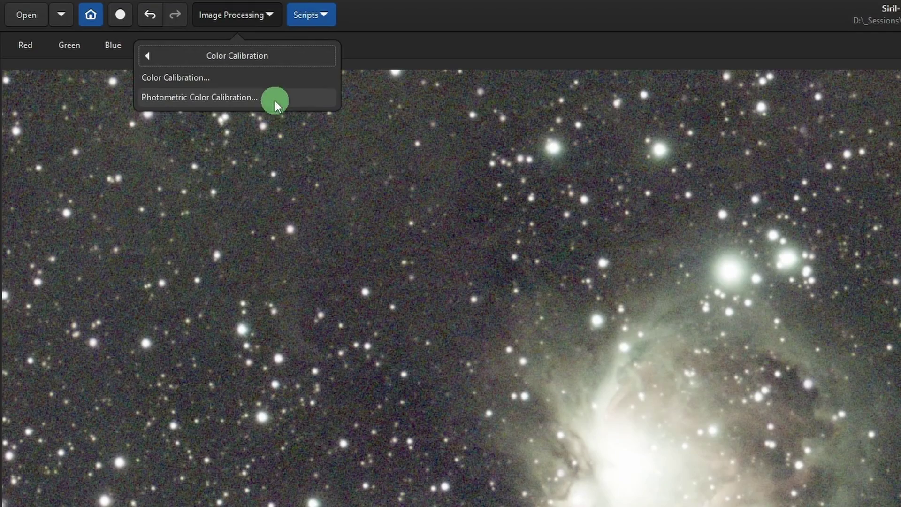
click(276, 101)
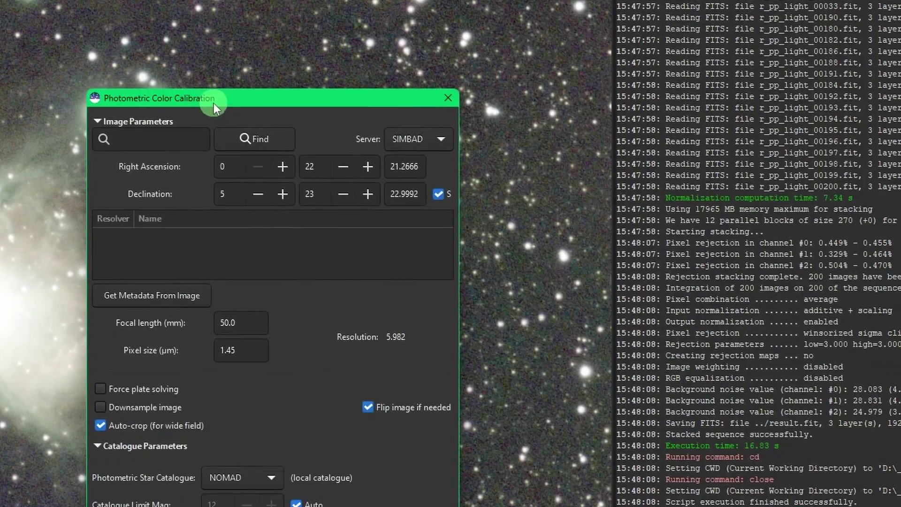
drag(213, 108, 630, 9)
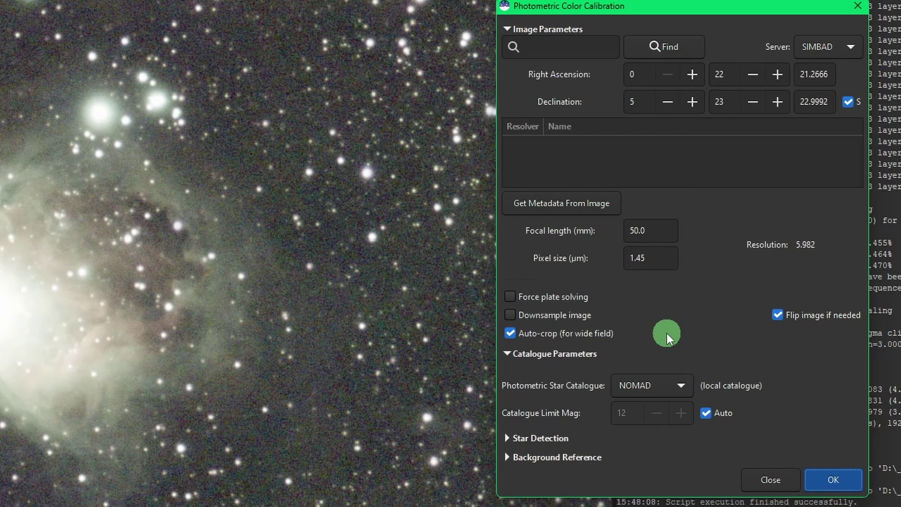
click(548, 46)
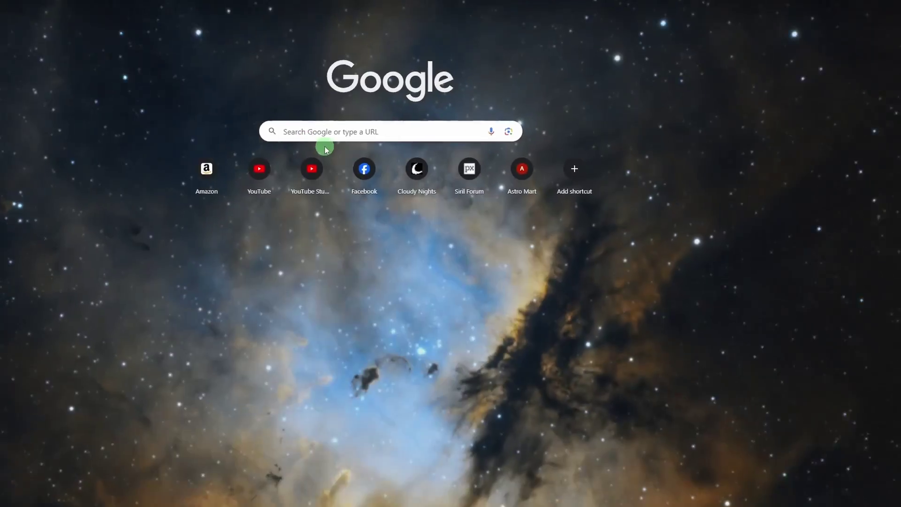
Switch to the web browser, search for the Orion Nebula and look up its catalogue designations in the Wikipedia article
text(orionn nebual)
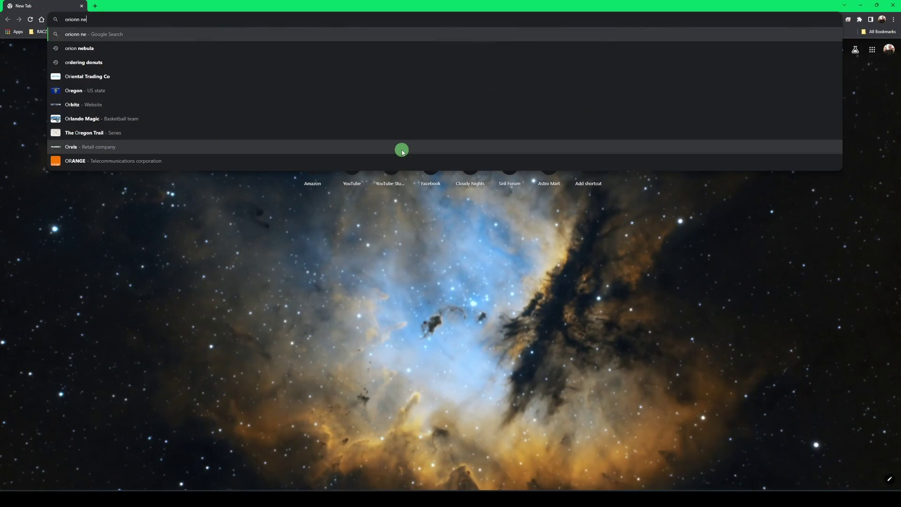
key(Return)
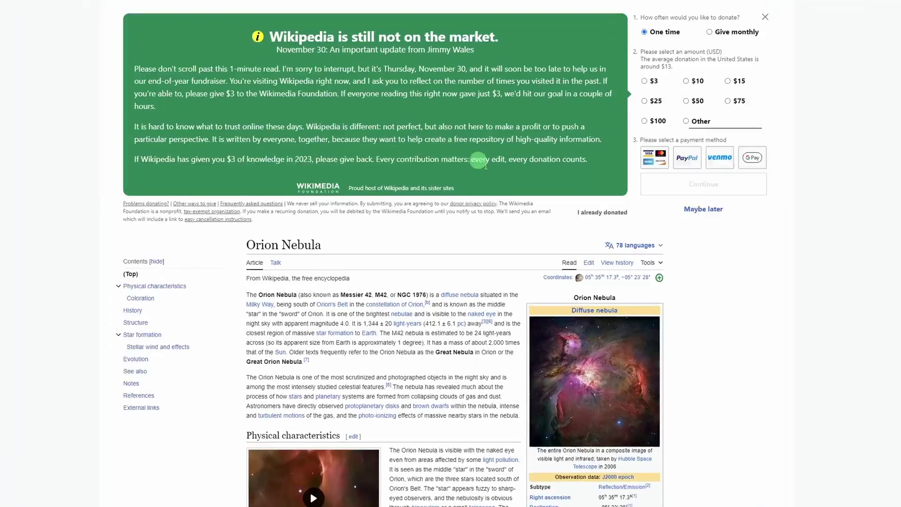
scroll(422, 360, down, 3)
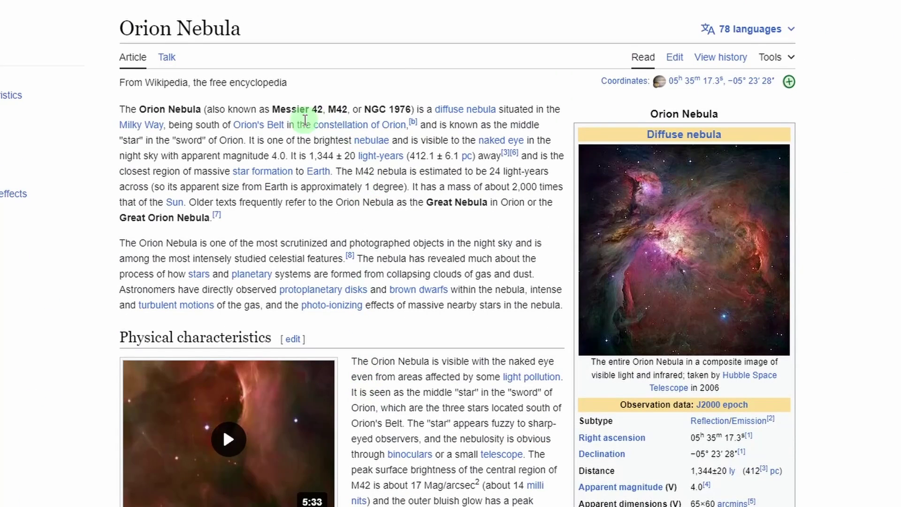
drag(275, 107, 413, 109)
click(327, 110)
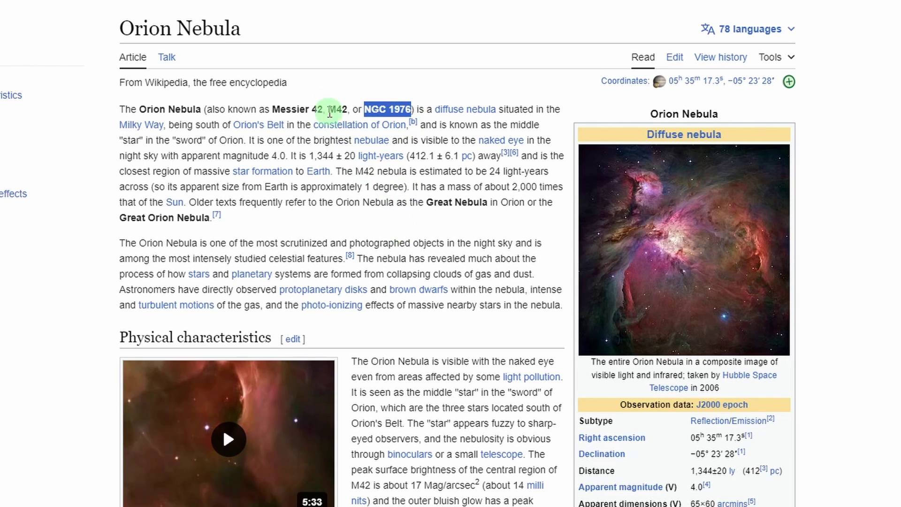
click(330, 104)
double_click(331, 104)
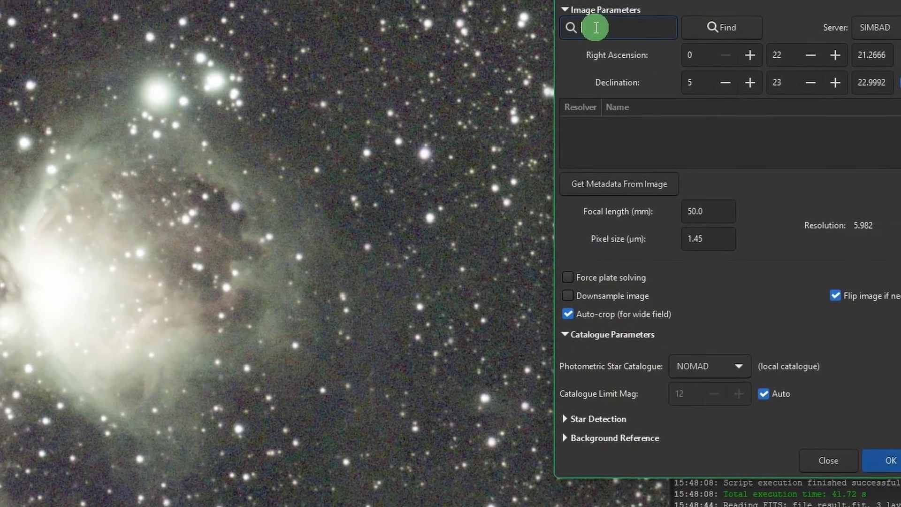
Search SIMBAD for m42 in Photometric Color Calibration to fill in the nebula's coordinates
text(m42)
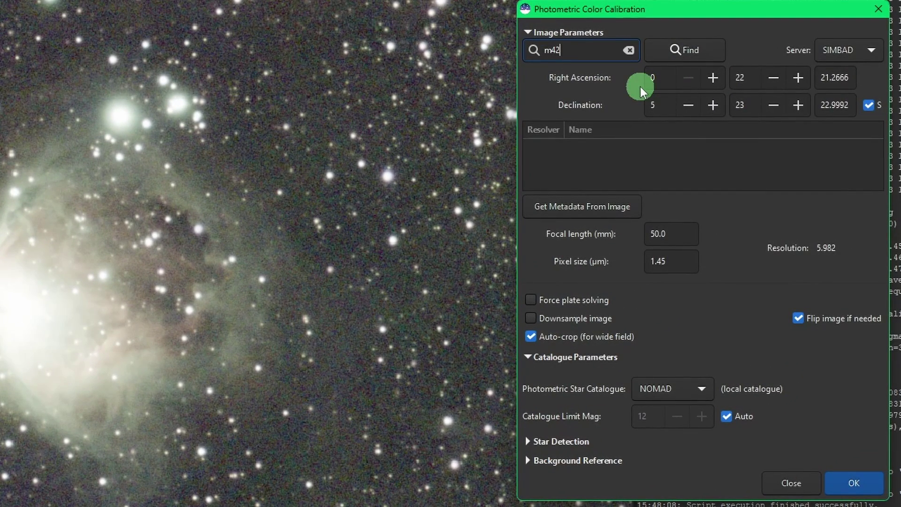
click(684, 49)
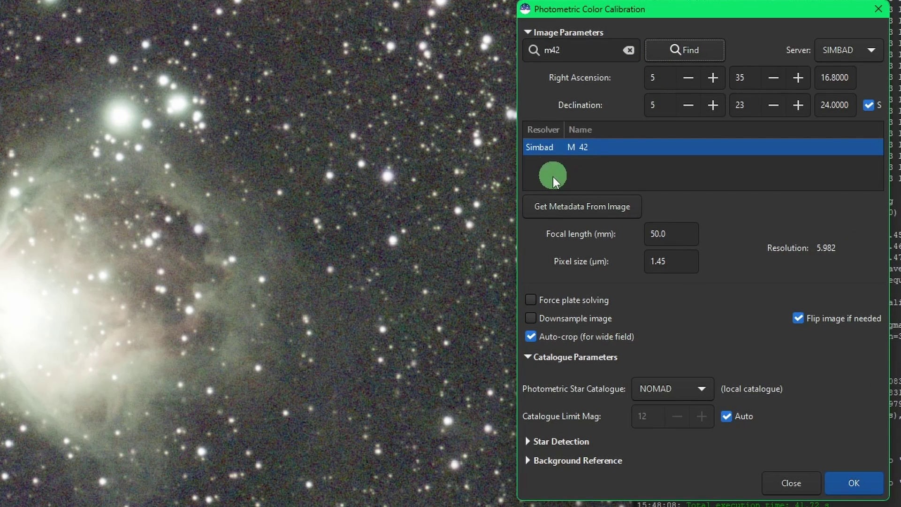
mouse_move(557, 178)
mouse_move(792, 173)
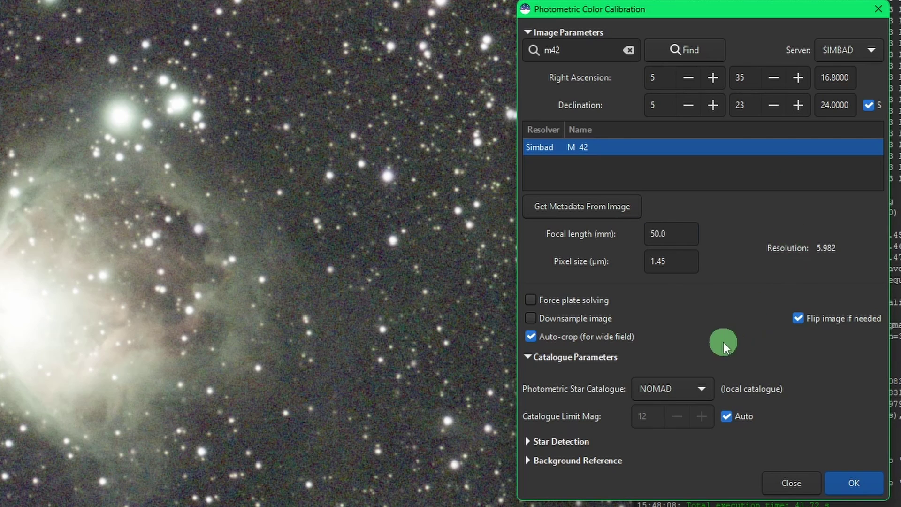
Set the focal length to 100 mm, keep the pixel size at 1.45 µm, run the photometric color calibration and close its dialog
drag(686, 233, 613, 232)
text(100)
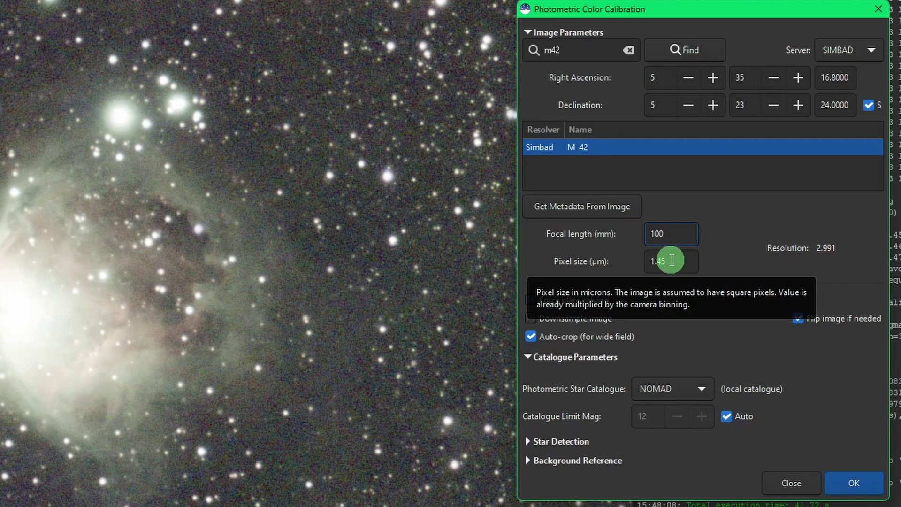
click(672, 260)
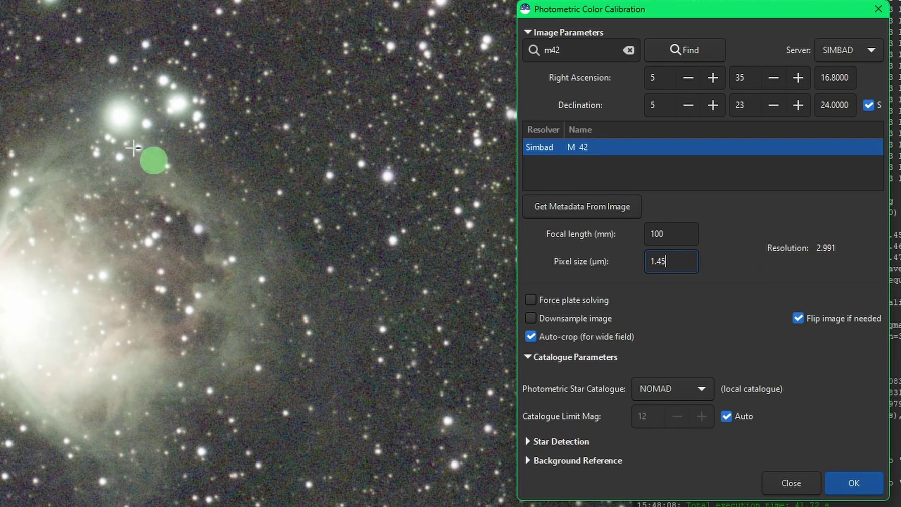
click(865, 483)
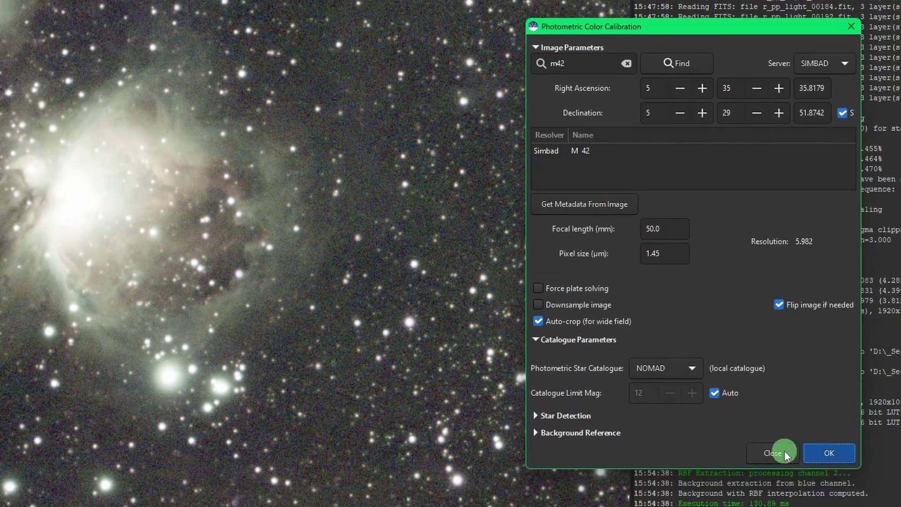
click(833, 484)
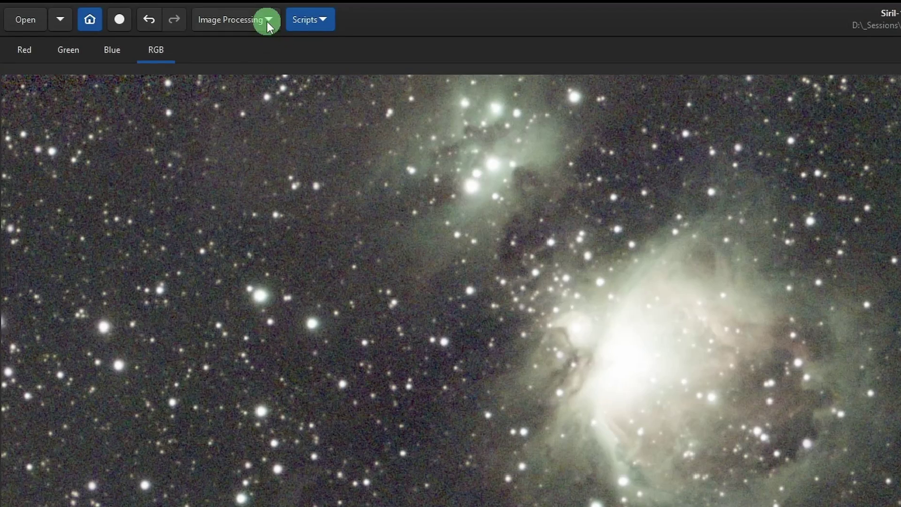
Remove green noise with Average Neutral protection and Preserve lightness enabled, and close the dialog
click(267, 21)
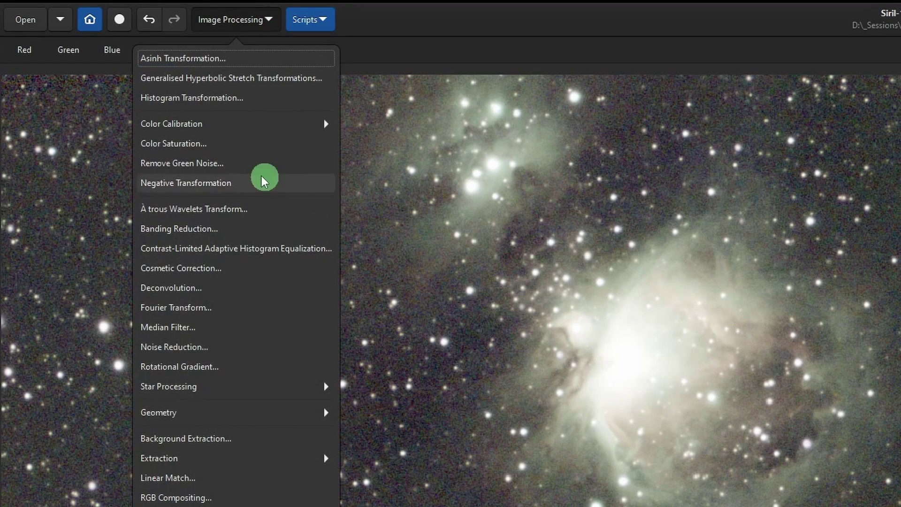
click(225, 162)
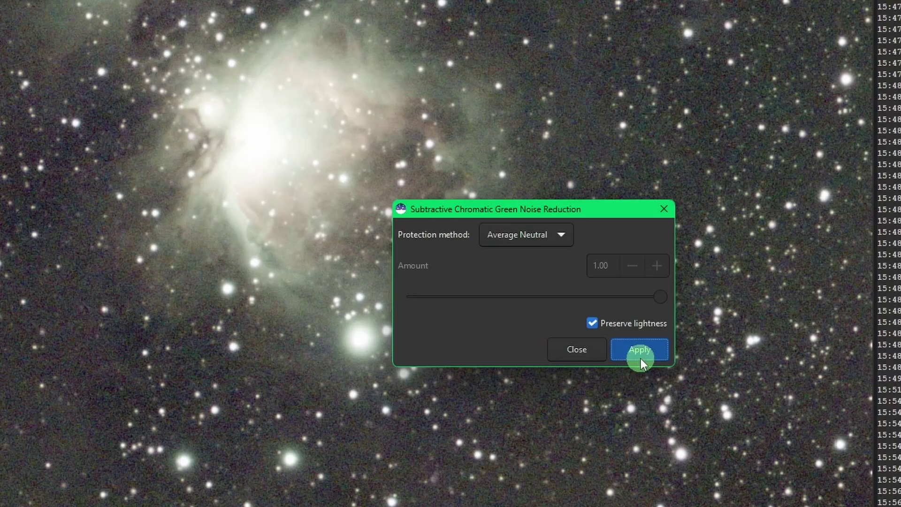
click(641, 358)
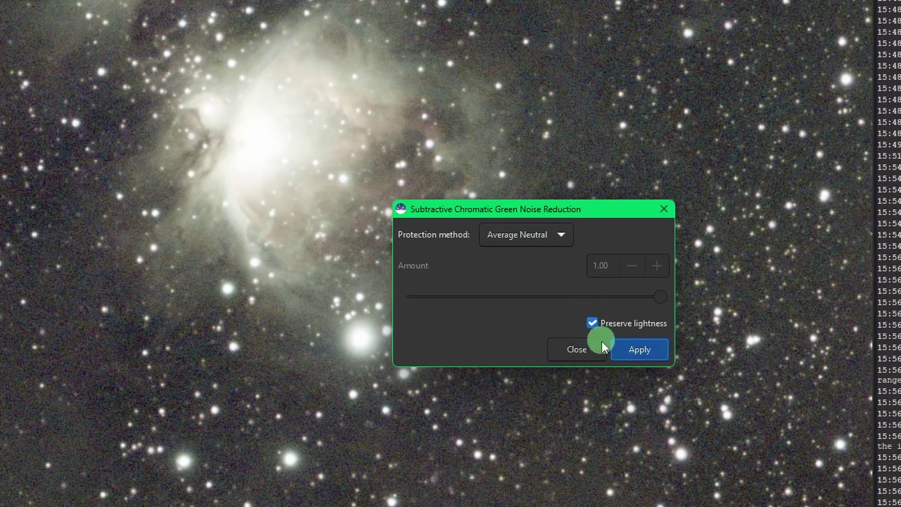
click(578, 348)
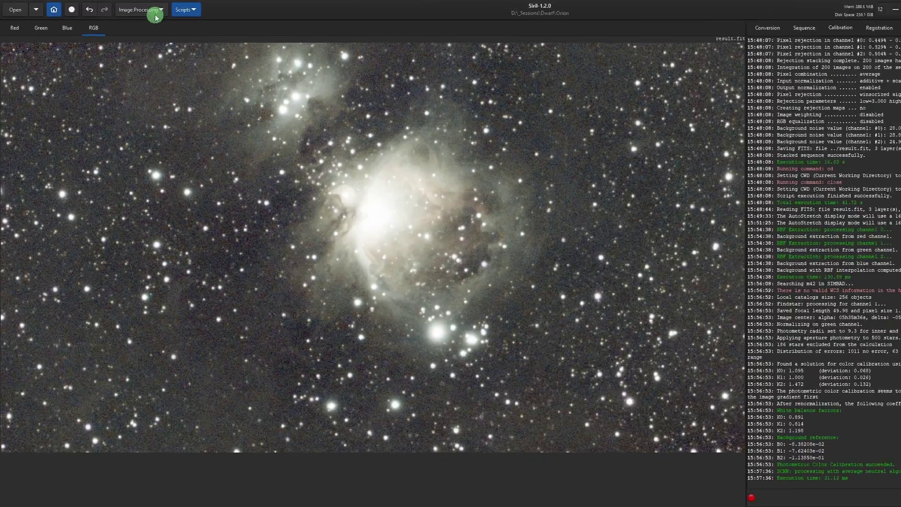
Run StarNet star removal on the image with Pre-stretch linear image and Generate star mask enabled
click(128, 9)
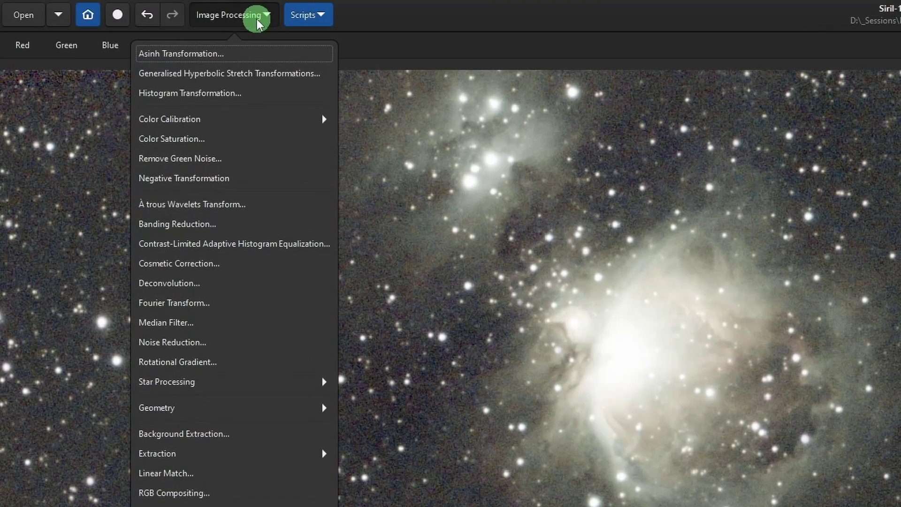
click(226, 376)
click(237, 81)
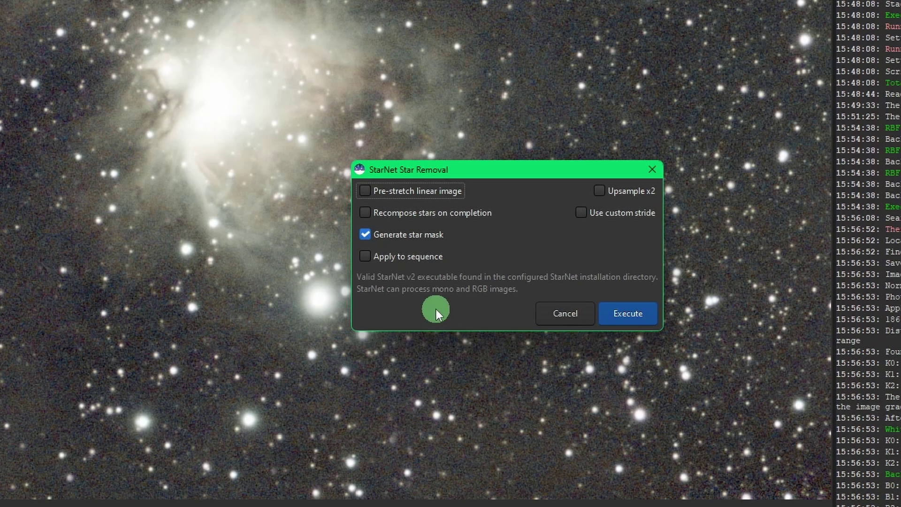
click(399, 194)
click(611, 312)
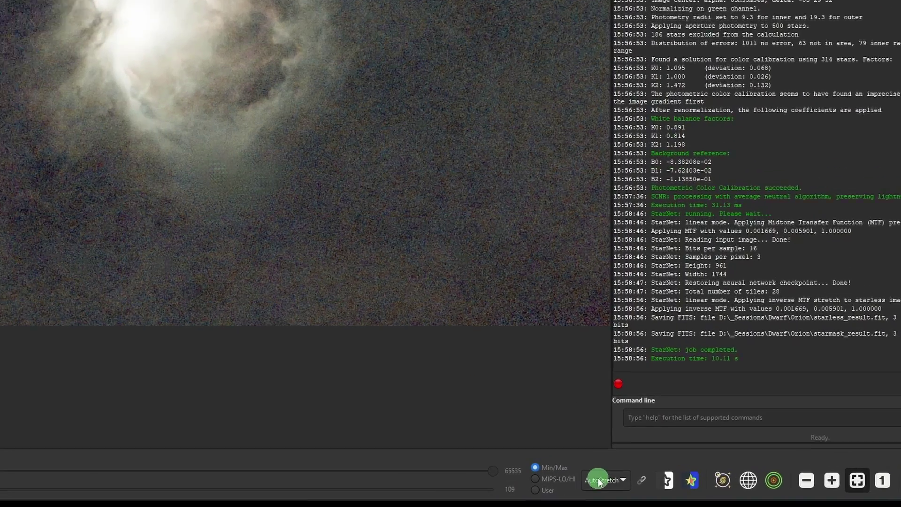
Compare the starless image in Linear and AutoStretch display modes, leaving the display set to Linear
click(616, 477)
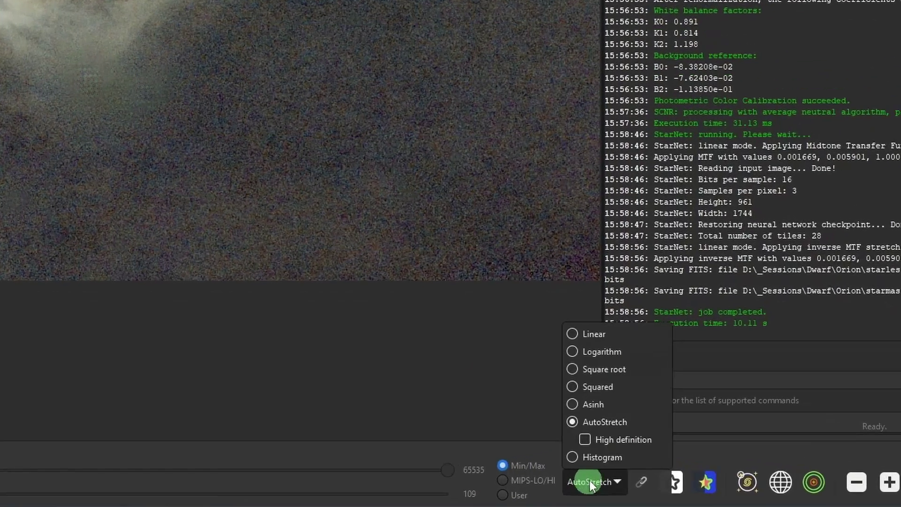
click(590, 332)
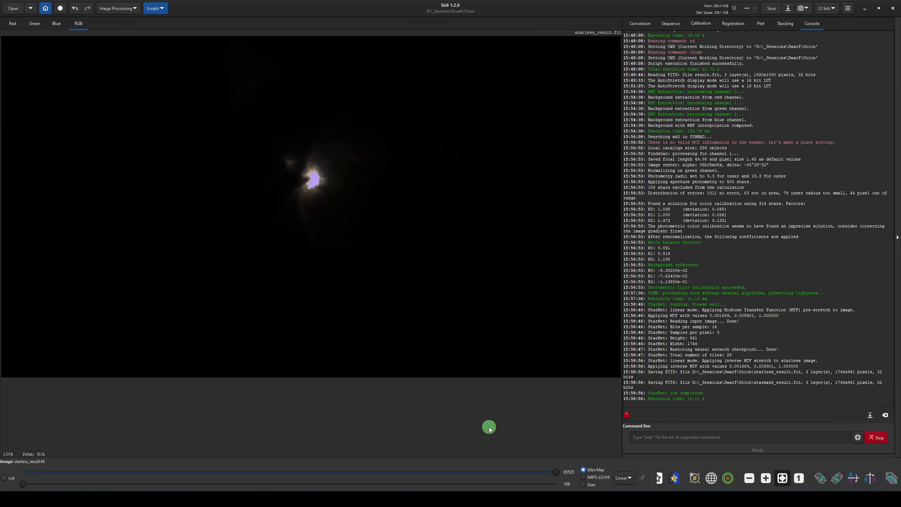
click(623, 478)
click(619, 447)
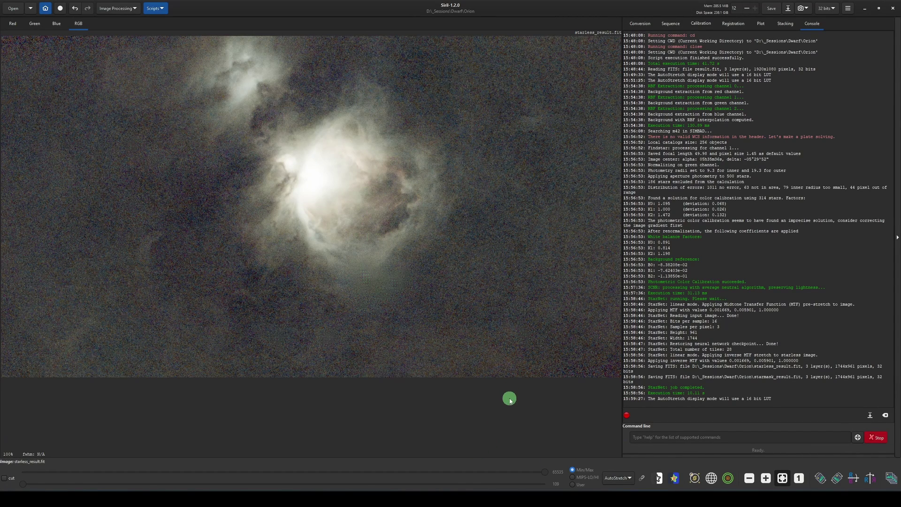
click(611, 477)
click(612, 405)
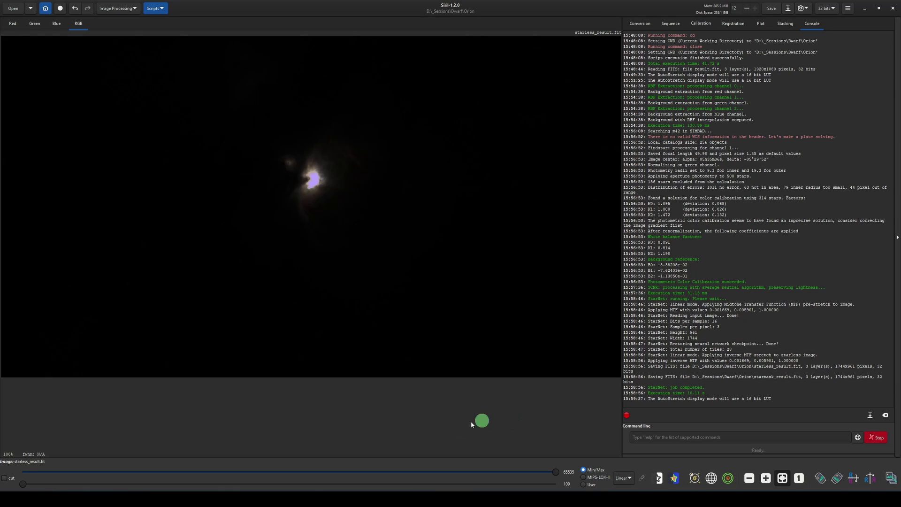
Apply an Asinh Transformation to the starless image with a stretch factor of about 19.6 and the black point at 0
click(129, 8)
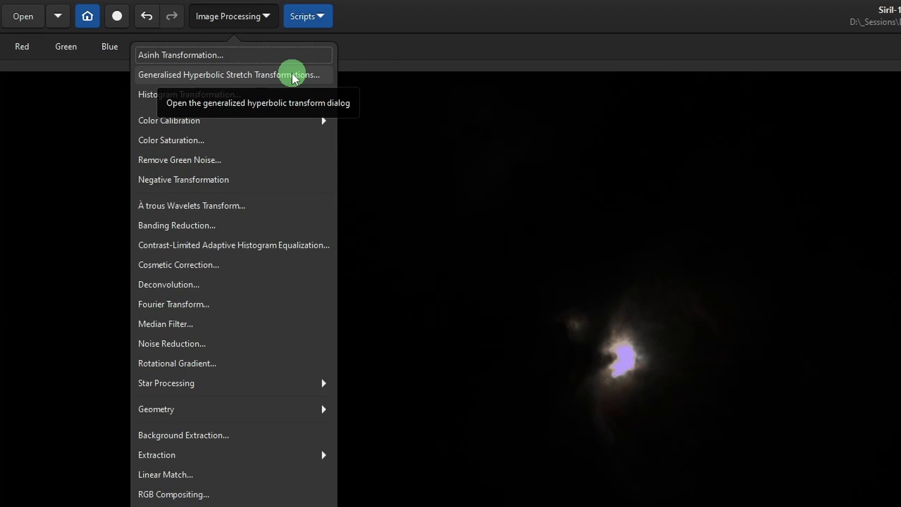
click(238, 56)
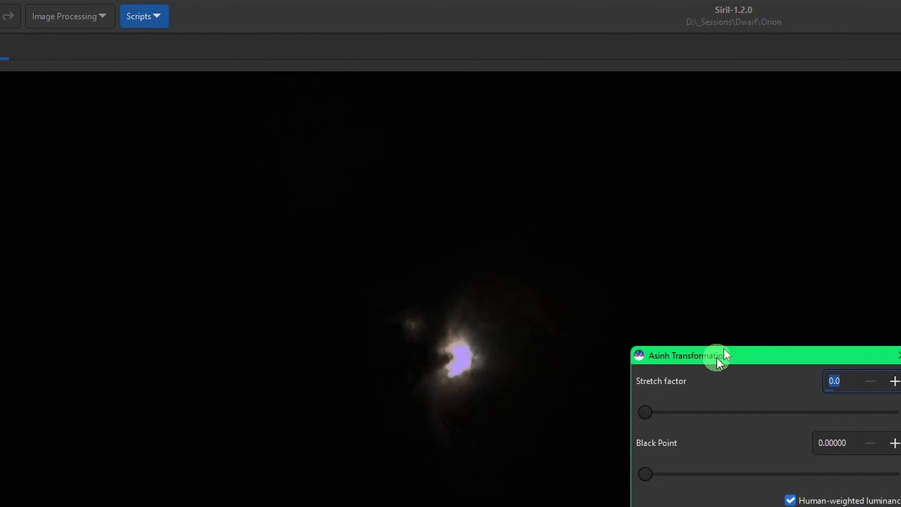
drag(619, 306, 570, 300)
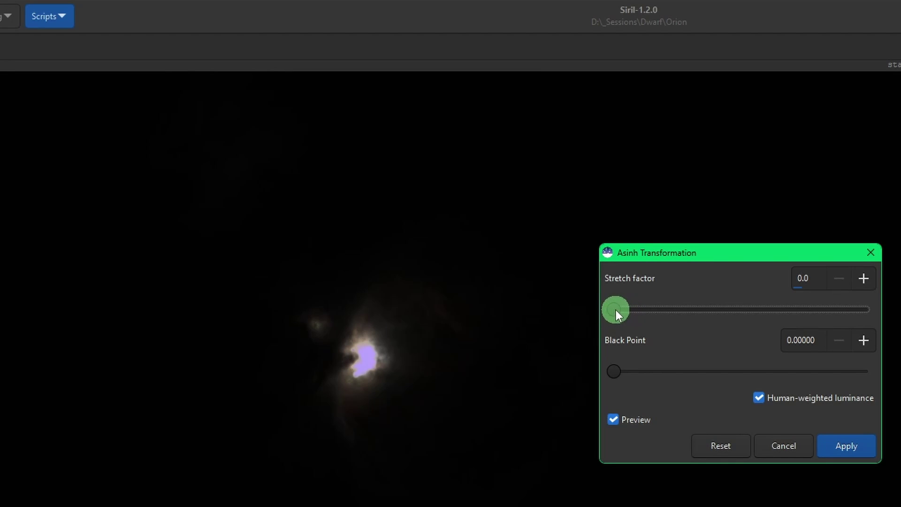
mouse_move(615, 310)
mouse_down()
mouse_move(642, 307)
mouse_move(595, 314)
mouse_move(629, 323)
mouse_move(615, 311)
mouse_move(705, 309)
mouse_move(584, 301)
mouse_move(618, 309)
mouse_up()
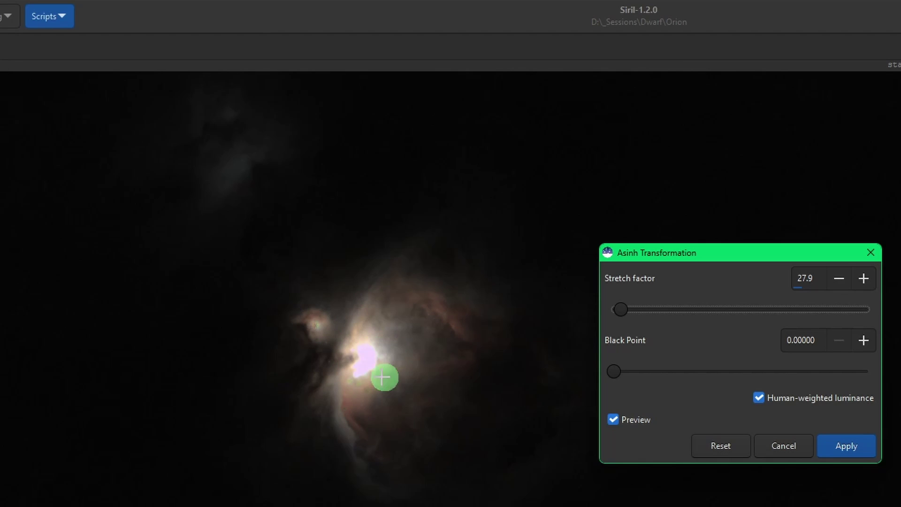
drag(621, 309, 619, 310)
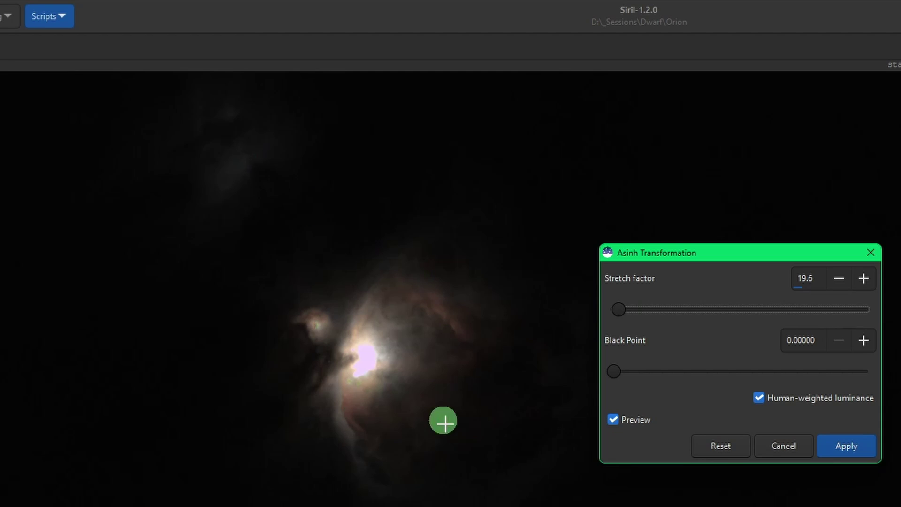
click(838, 444)
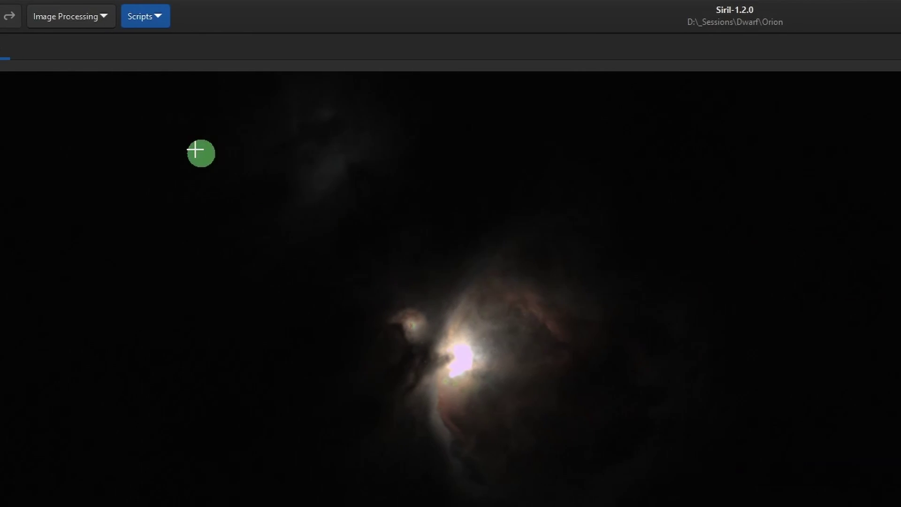
Open Histogram Transformation, move its dialog off the nebula, and lower the midtones to about 0.191 to brighten the nebula
click(89, 23)
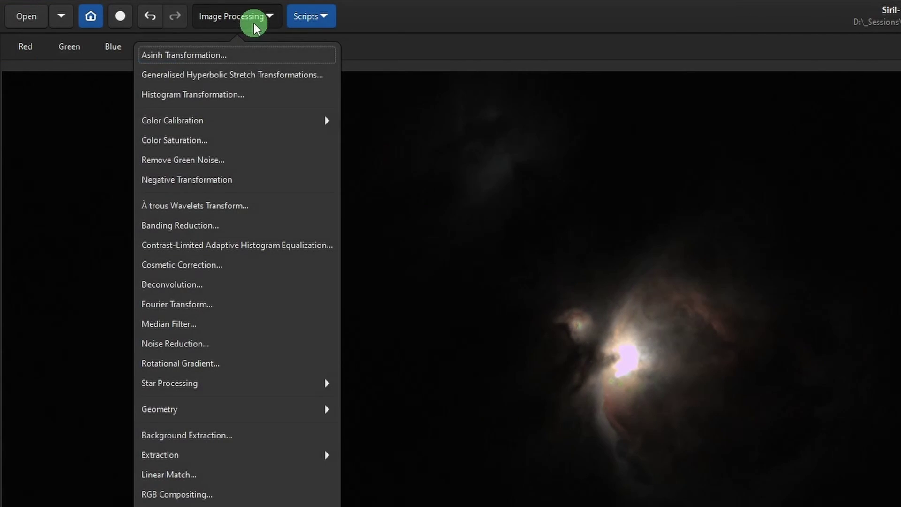
click(271, 99)
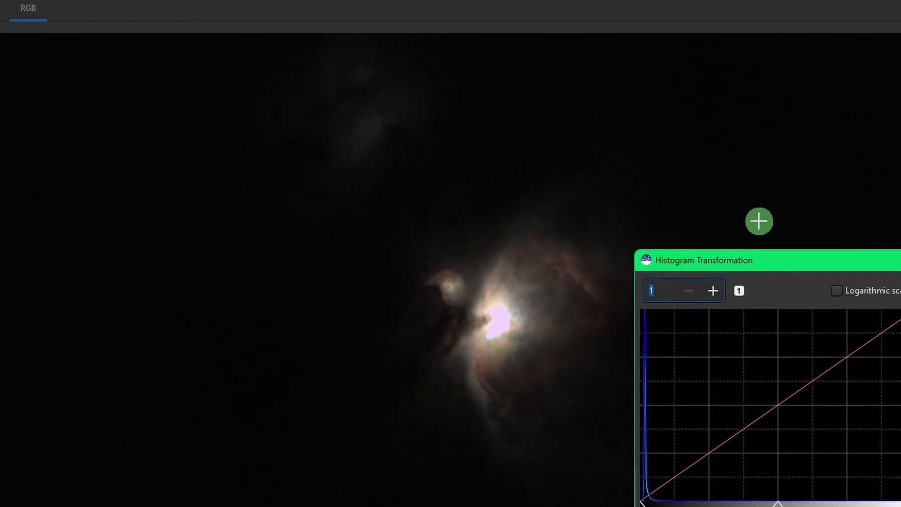
drag(611, 207, 741, 79)
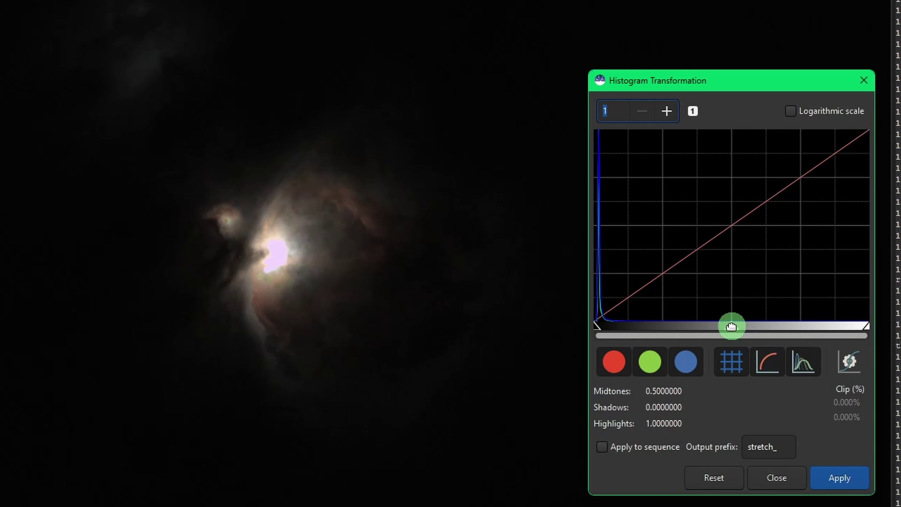
drag(731, 326, 659, 328)
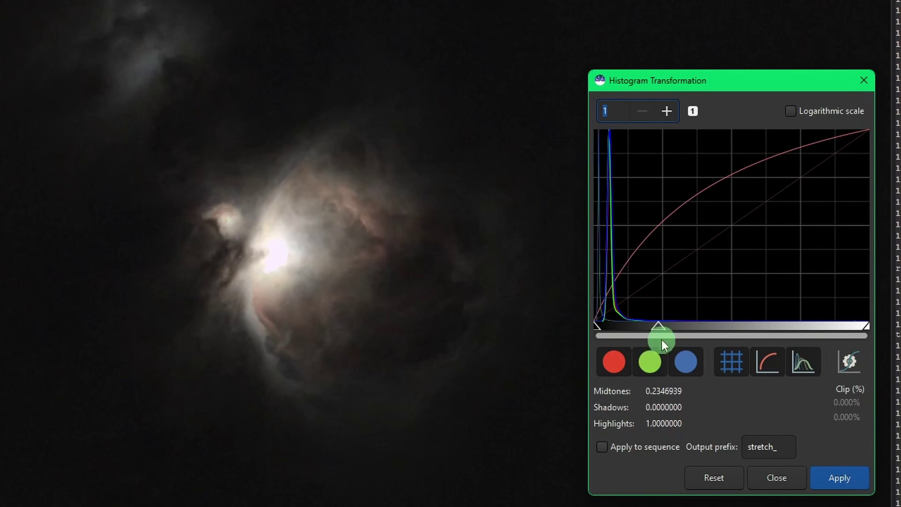
drag(660, 327, 627, 325)
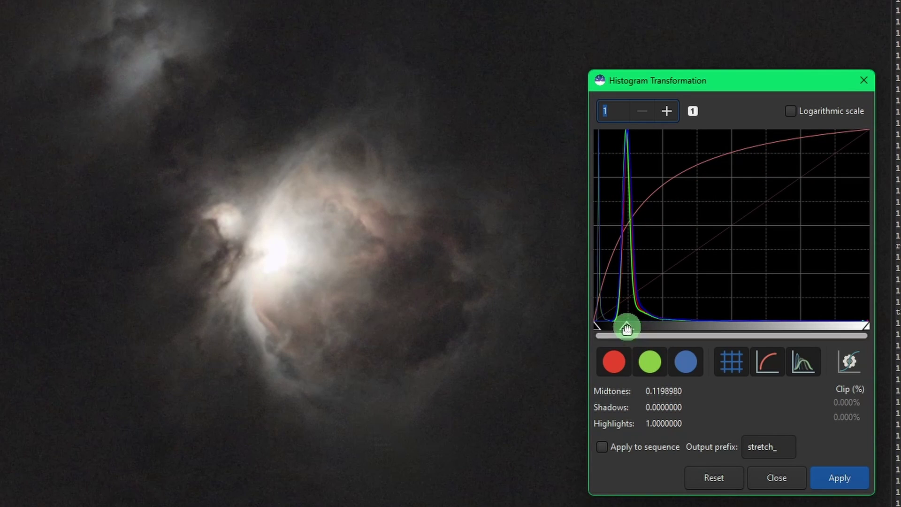
drag(626, 322, 636, 326)
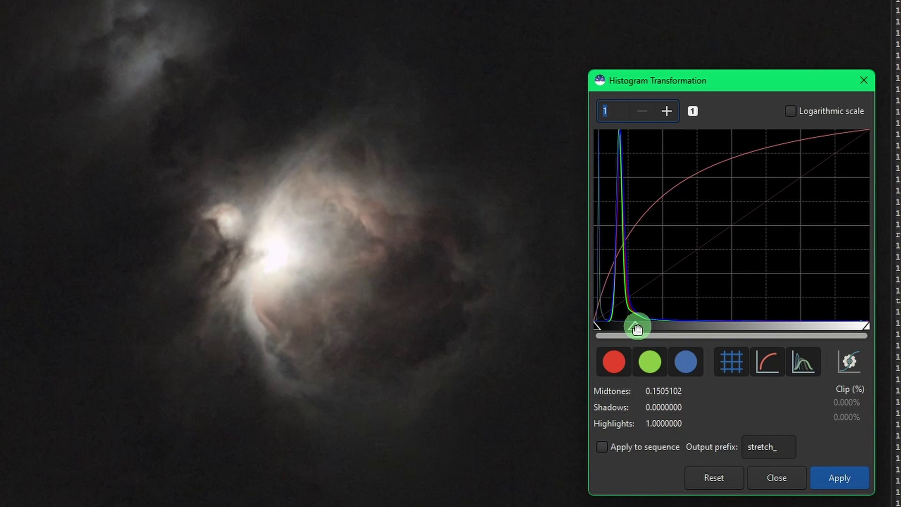
drag(637, 328, 649, 305)
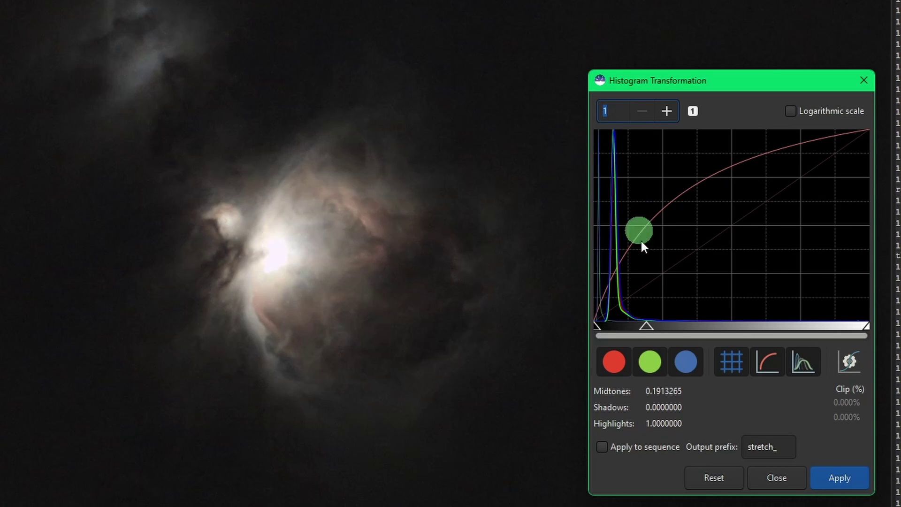
Zoom the histogram to 3, raise the shadows point towards the start of the peak, apply the stretch and close the dialog
click(667, 111)
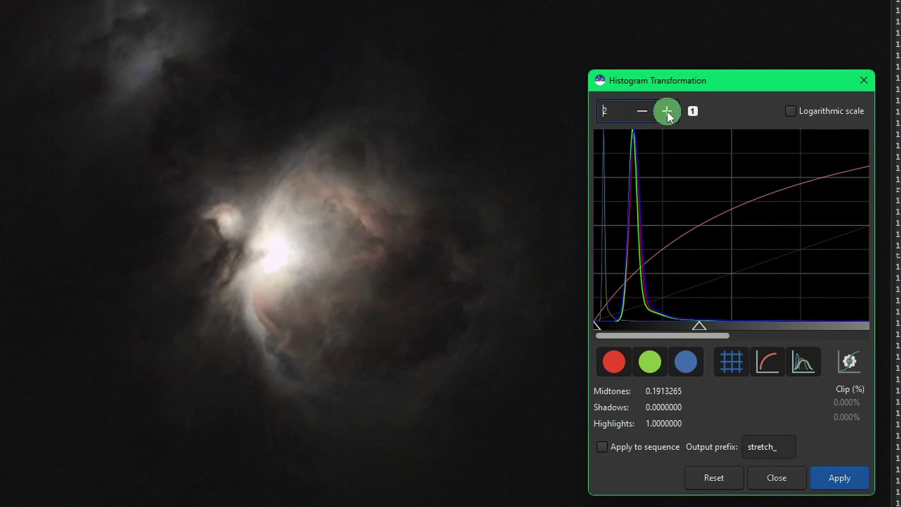
click(667, 111)
click(717, 247)
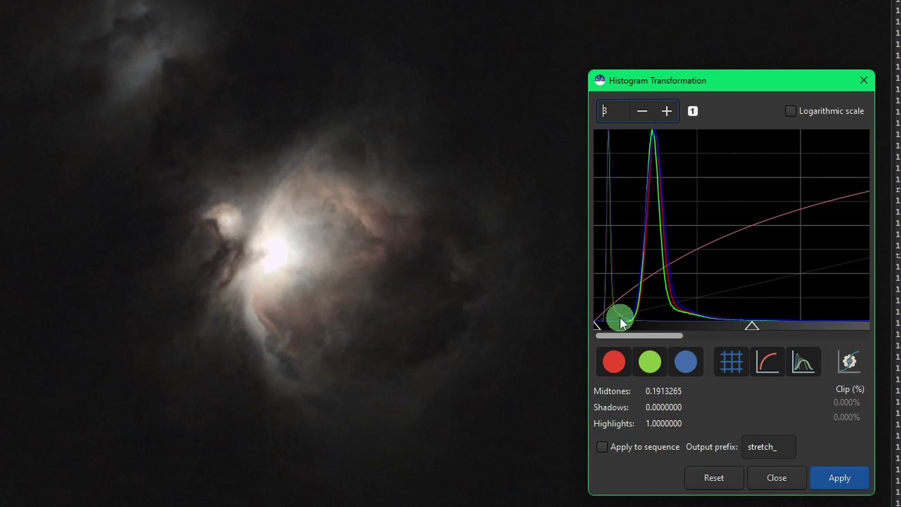
drag(597, 325, 600, 323)
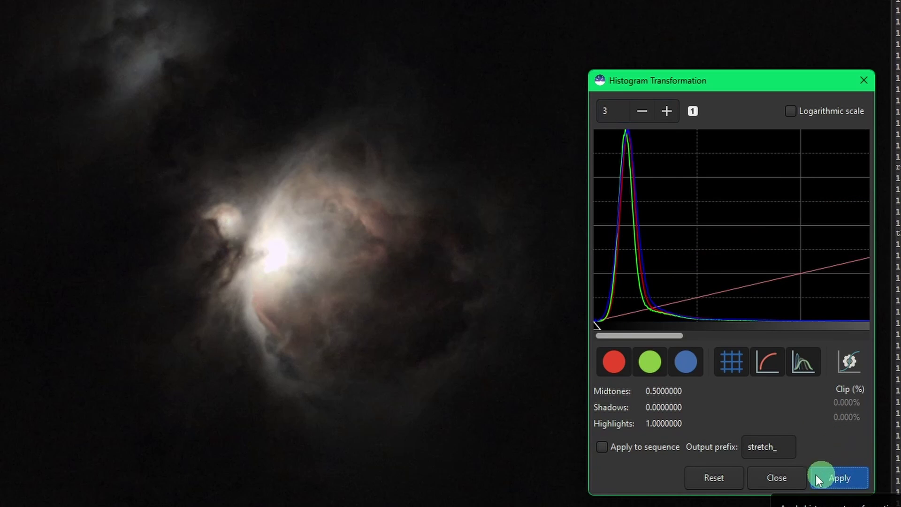
click(777, 477)
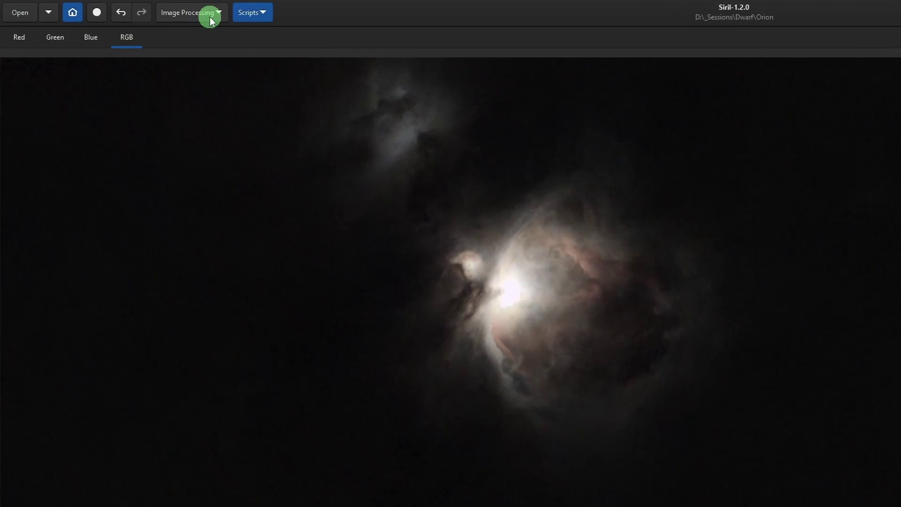
Open Color Saturation for the stretched starless image and move its dialog off the nebula
click(210, 14)
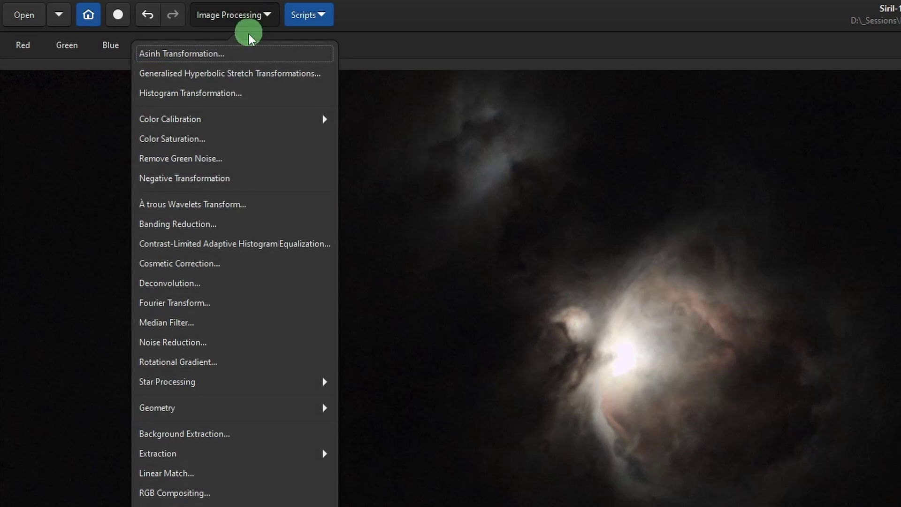
click(212, 141)
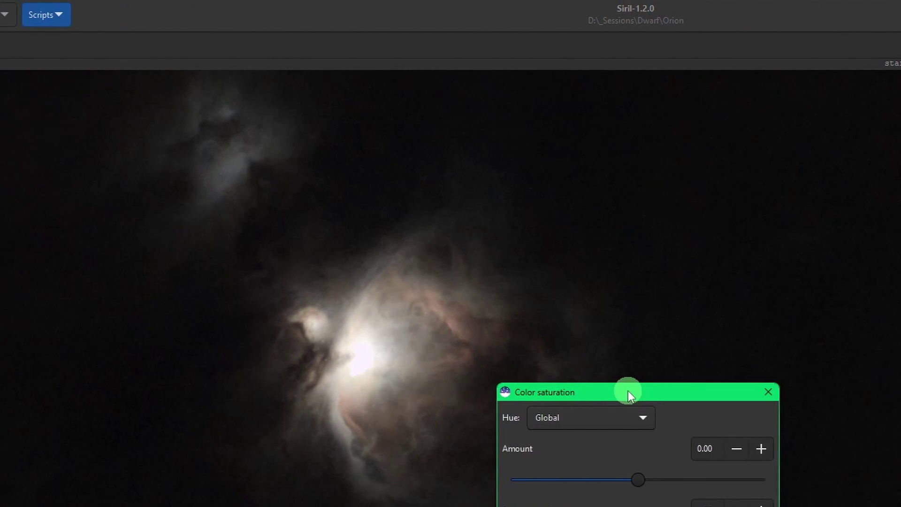
drag(628, 390, 725, 278)
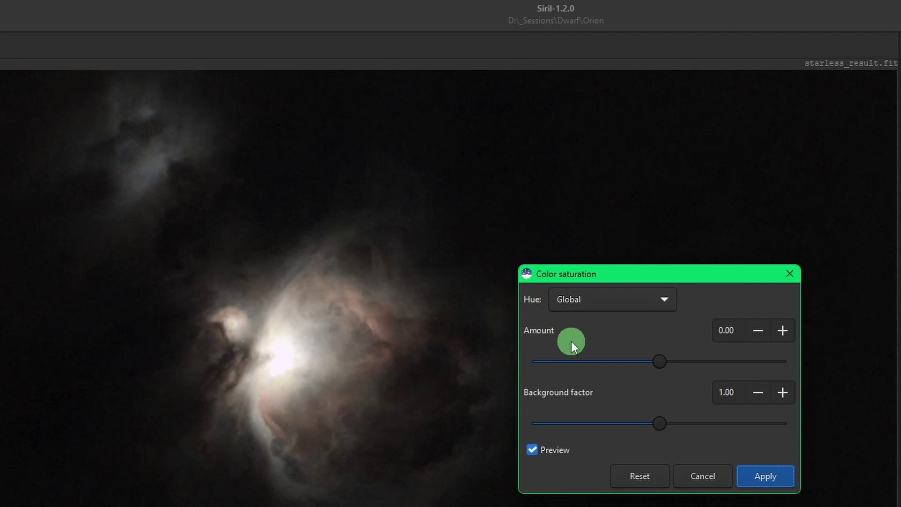
Try a Global saturation amount of 1.00 with the background factor at 0.00, and reset the settings
drag(656, 361, 787, 369)
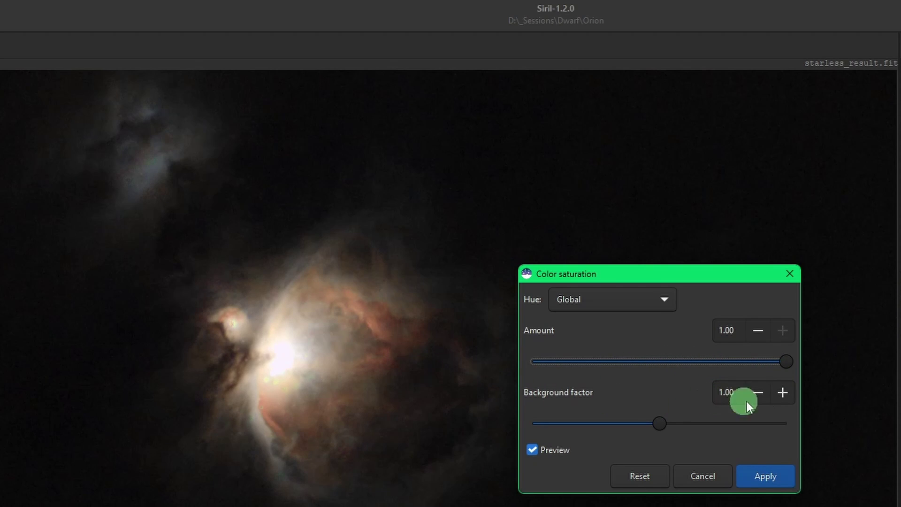
drag(779, 363, 802, 365)
drag(660, 425, 509, 423)
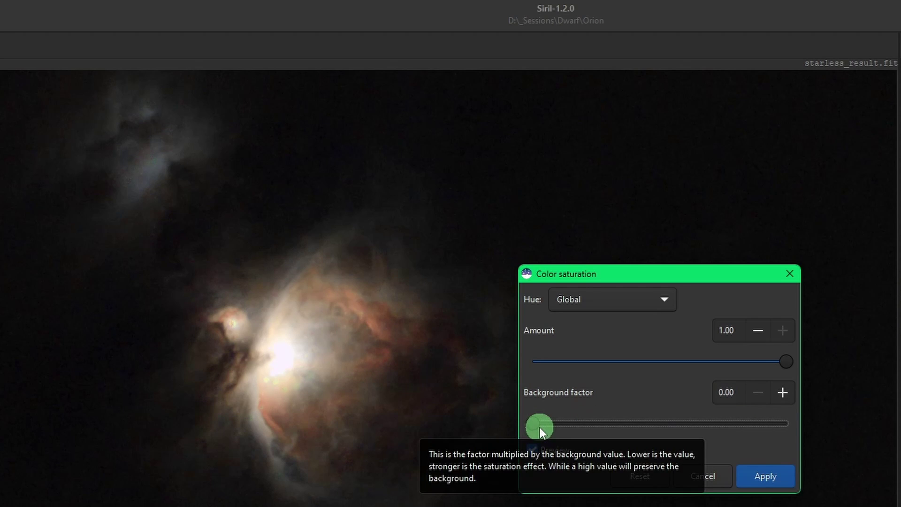
drag(538, 425, 668, 409)
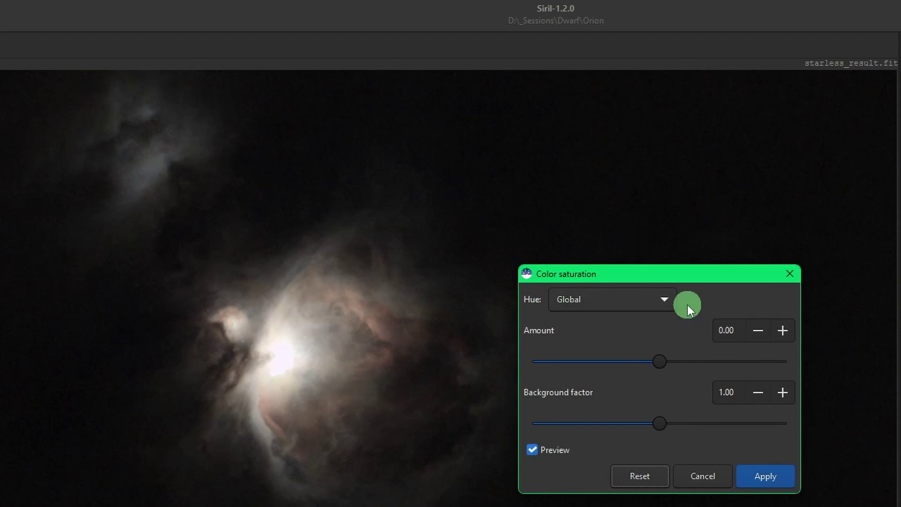
Try a saturation amount of about 0.53 on the Pink-Red / Red-Orange hue and reset the settings
click(664, 300)
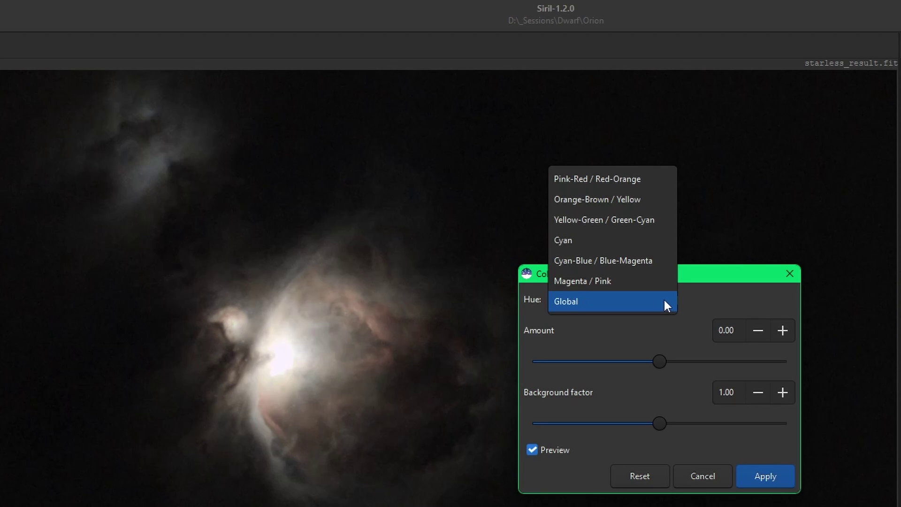
click(641, 180)
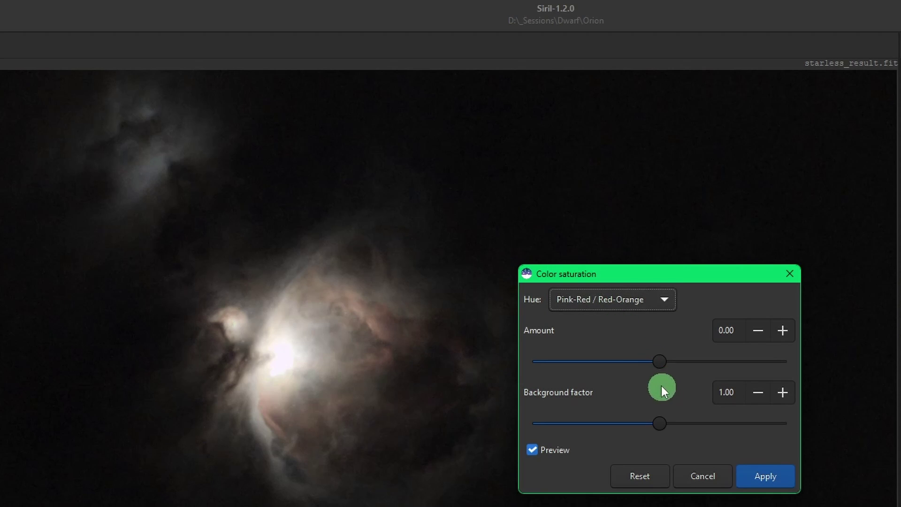
drag(657, 360, 718, 360)
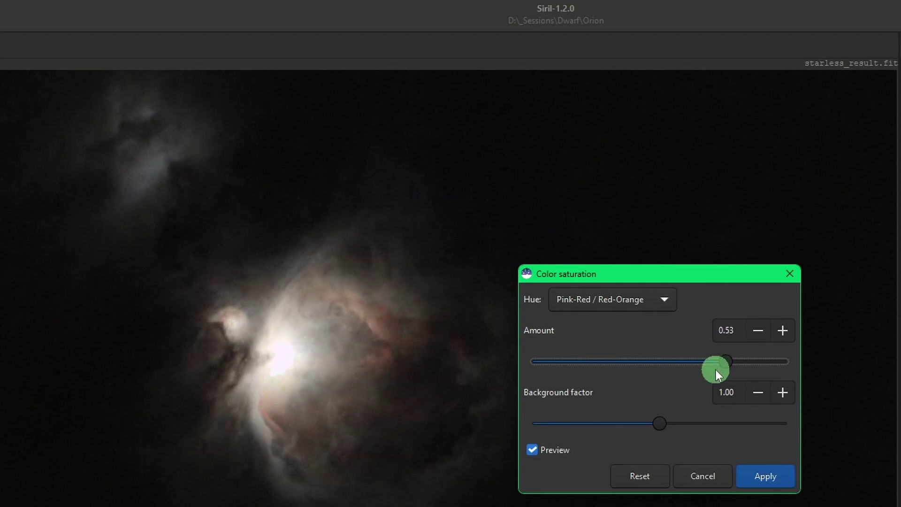
click(630, 477)
Apply a saturation amount of about 0.52 to the Orange-Brown / Yellow hue
click(662, 301)
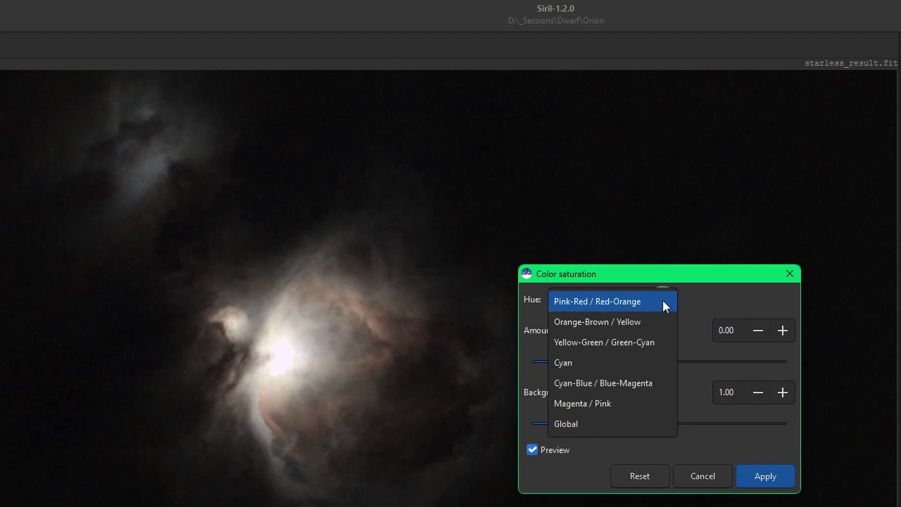
click(593, 321)
drag(663, 362, 727, 361)
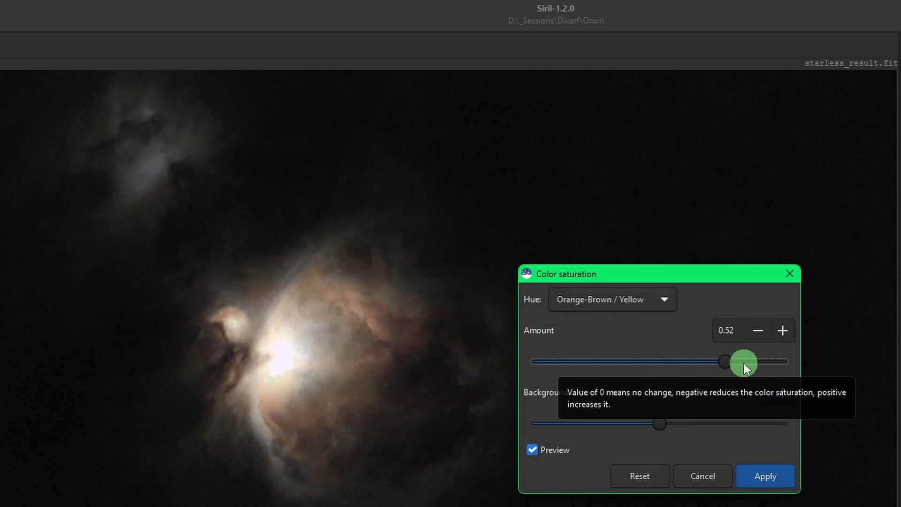
click(543, 301)
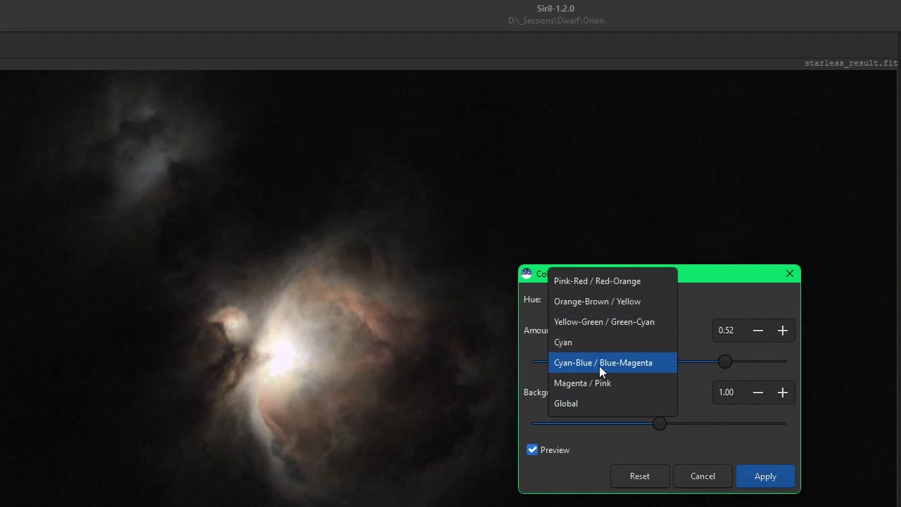
click(714, 446)
click(772, 481)
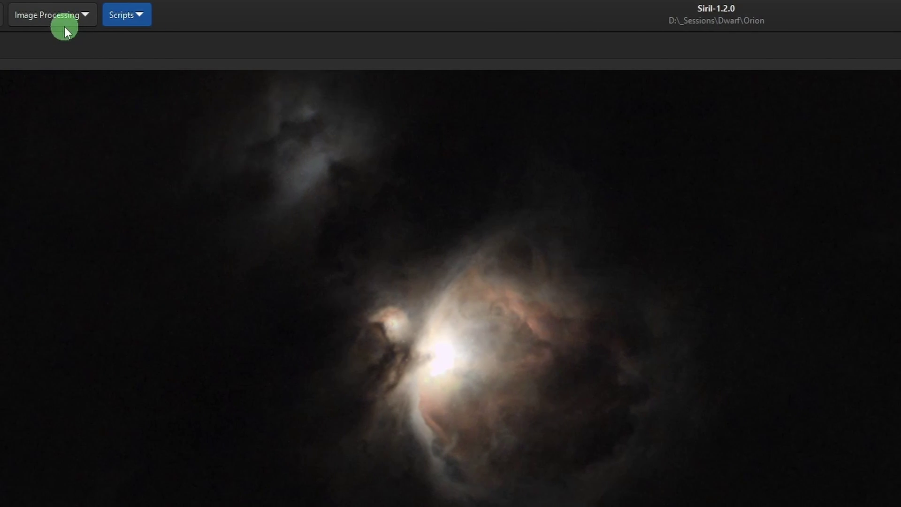
Reopen Color Saturation, try the Pink-Red / Red-Orange hue at 1.00, and apply it with a reduced amount
click(61, 19)
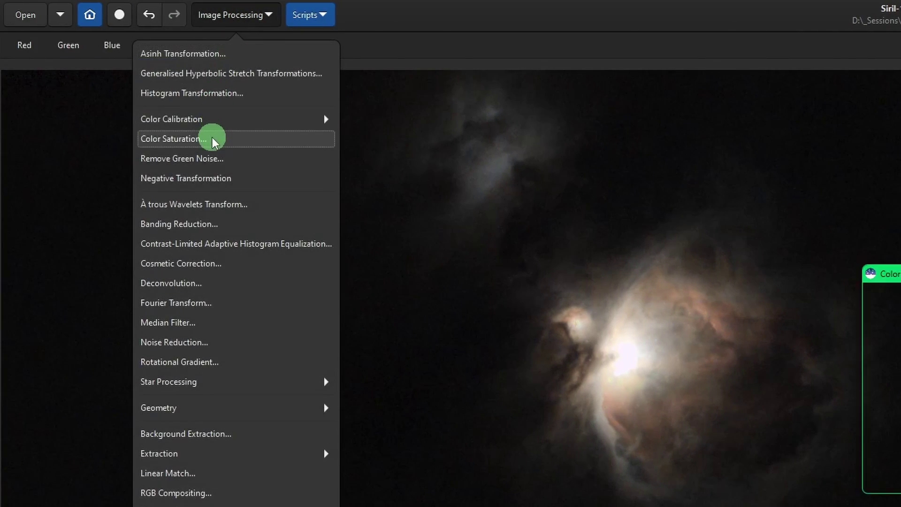
click(210, 138)
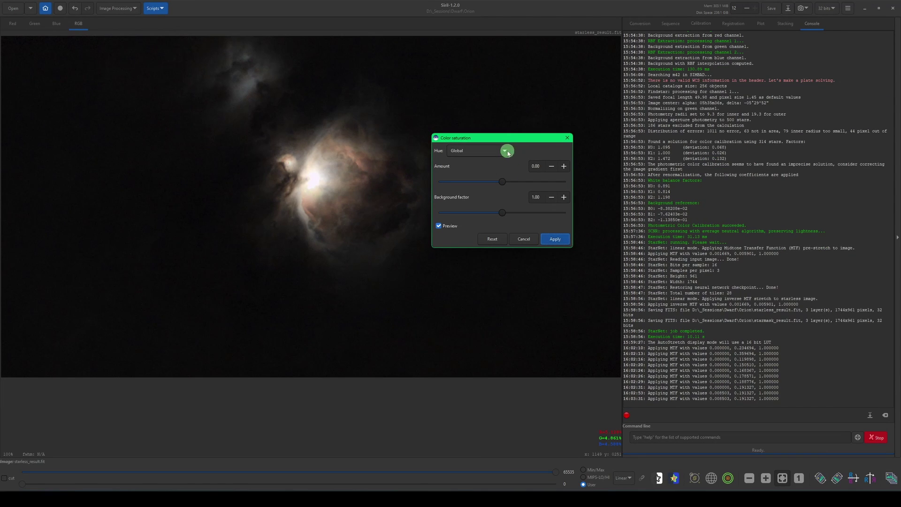
click(555, 165)
click(489, 90)
drag(502, 182, 585, 185)
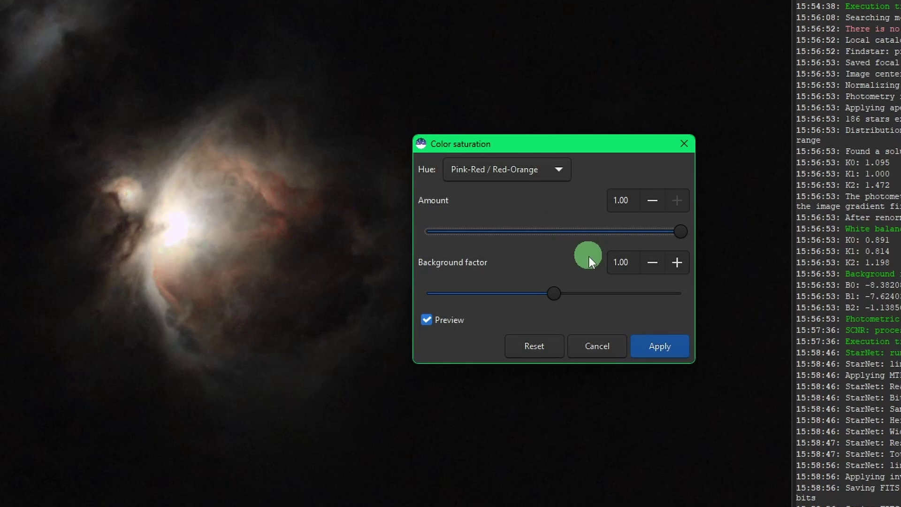
drag(677, 233, 600, 227)
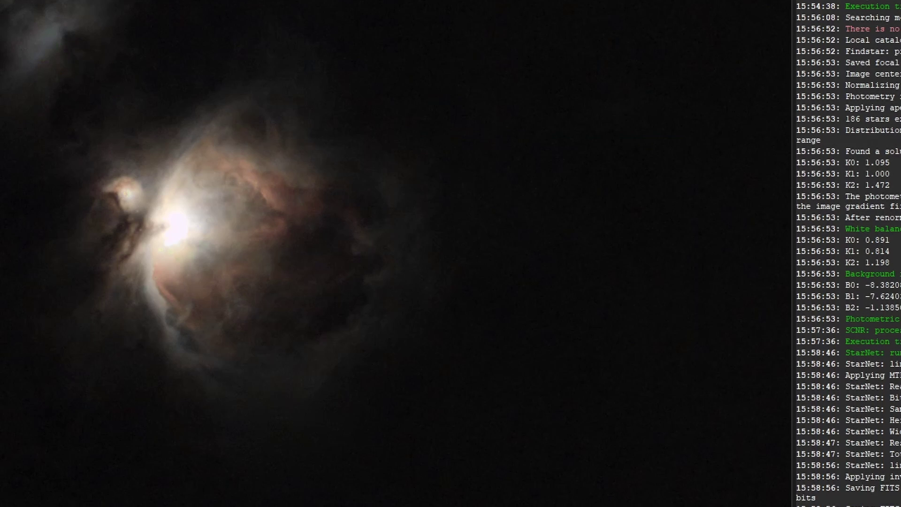
Apply a Global saturation amount of about 0.21 and save the current starless FITS image
drag(557, 229, 585, 218)
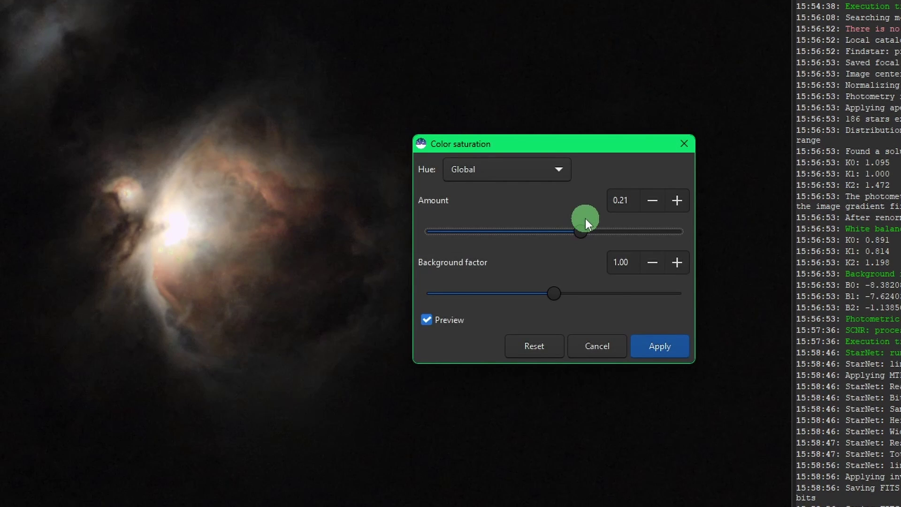
click(666, 347)
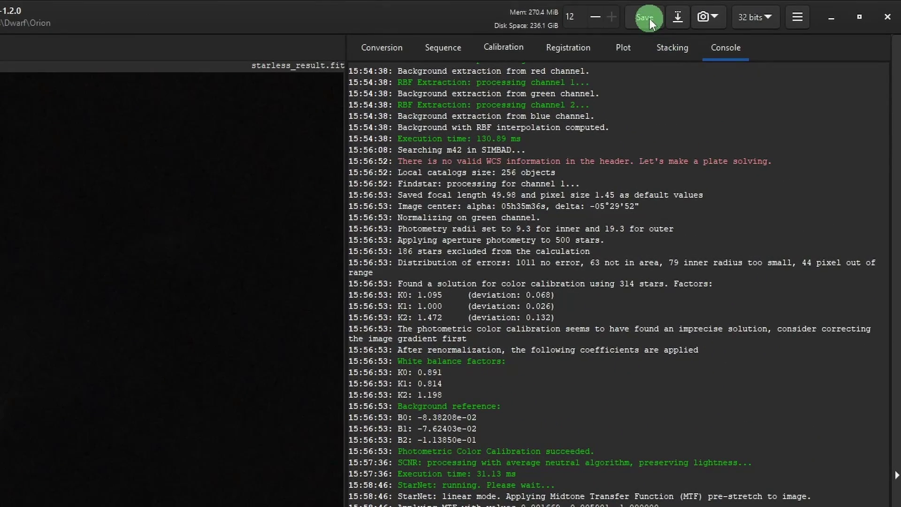
click(649, 18)
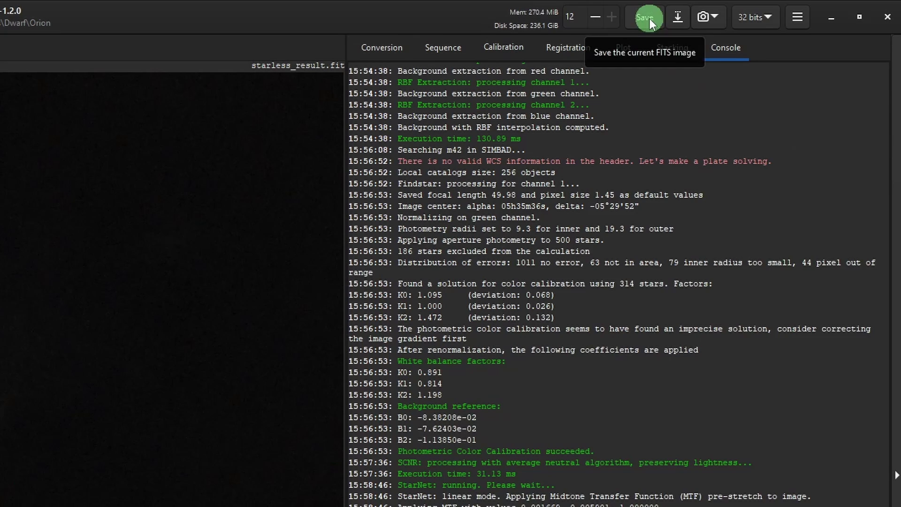
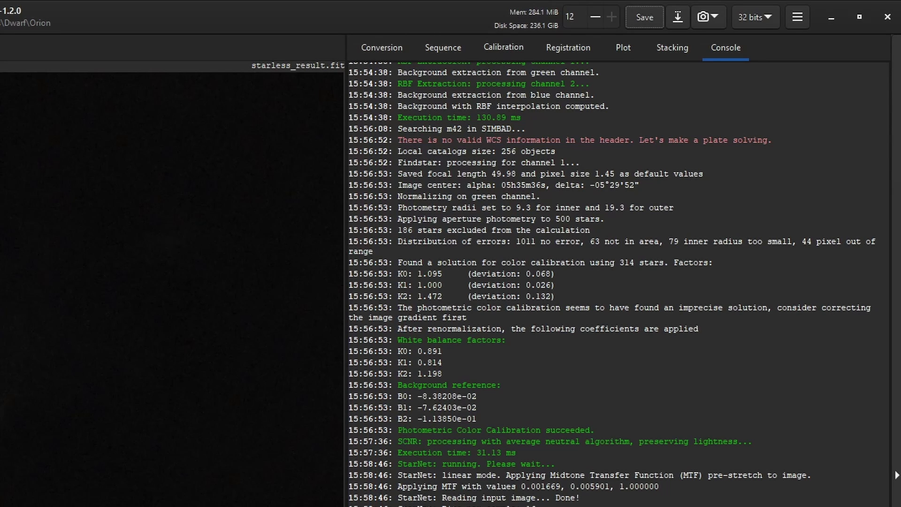
Export the image to the Orion folder as starless_result.tif, using 16-bit unsigned integer samples without compression
click(678, 18)
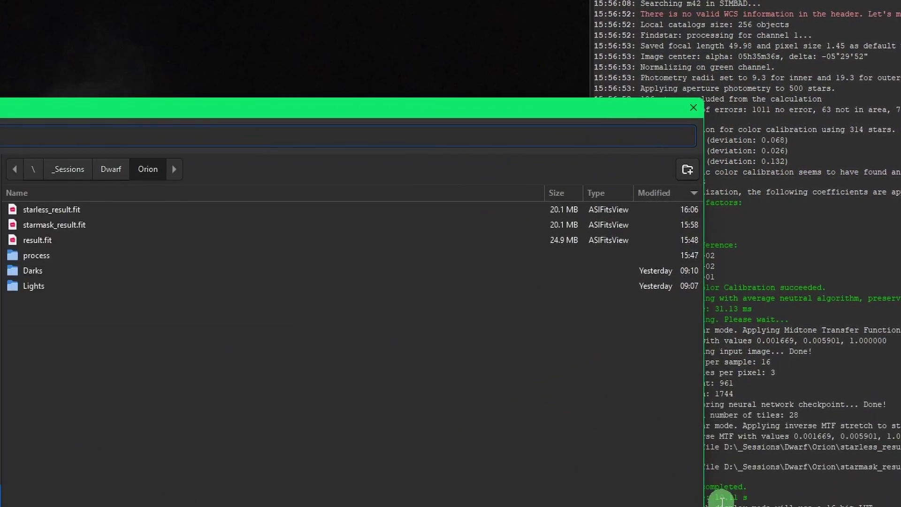
click(746, 456)
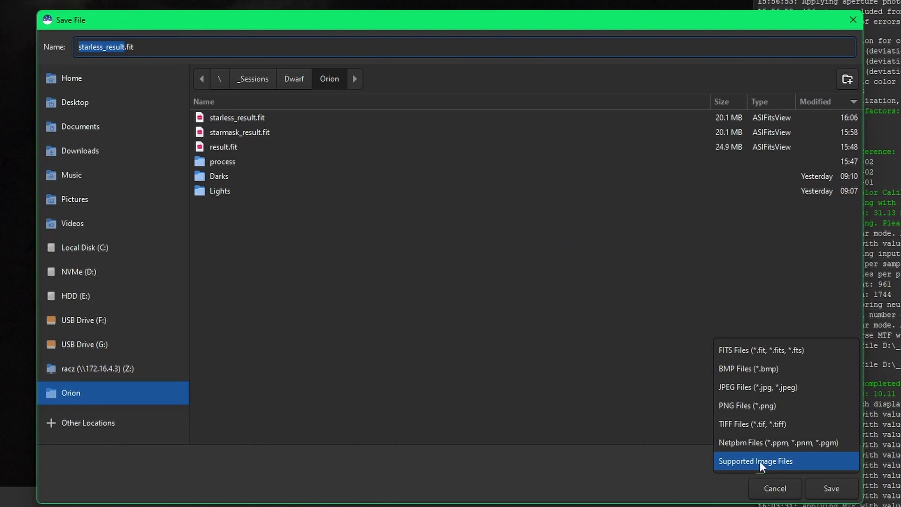
click(761, 423)
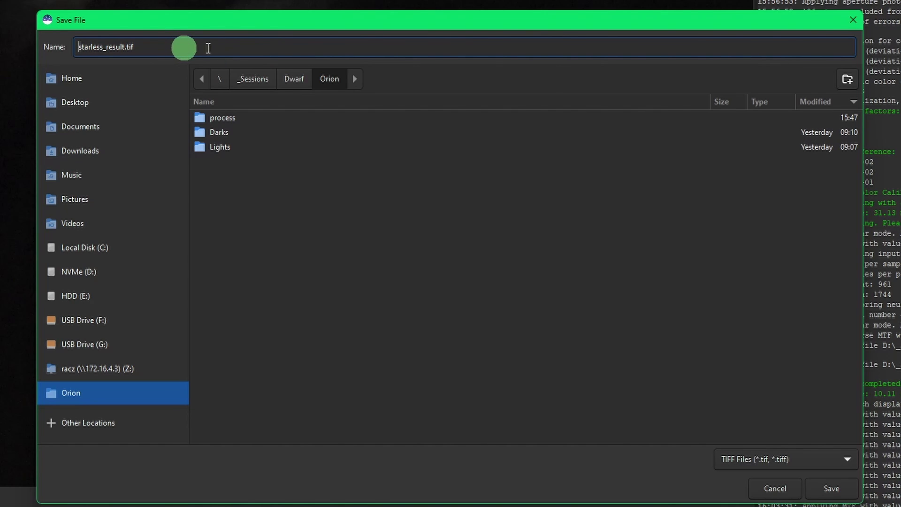
click(832, 489)
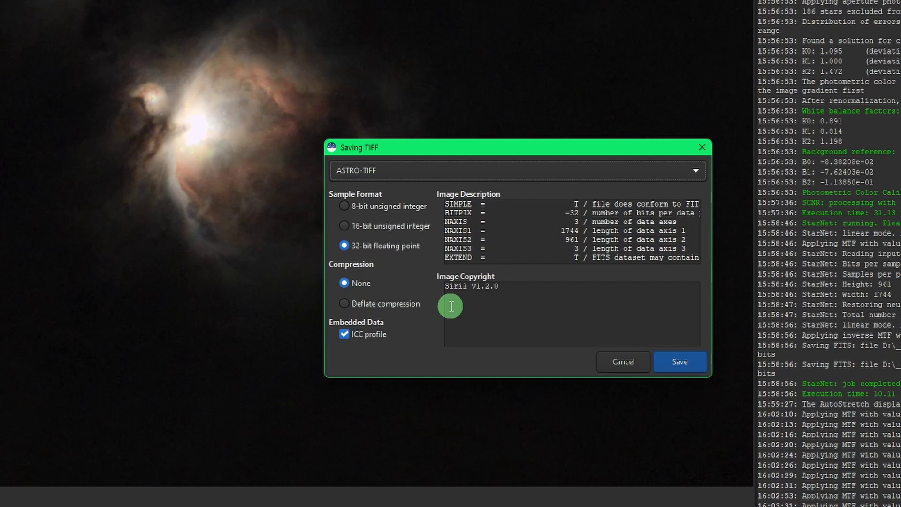
click(375, 224)
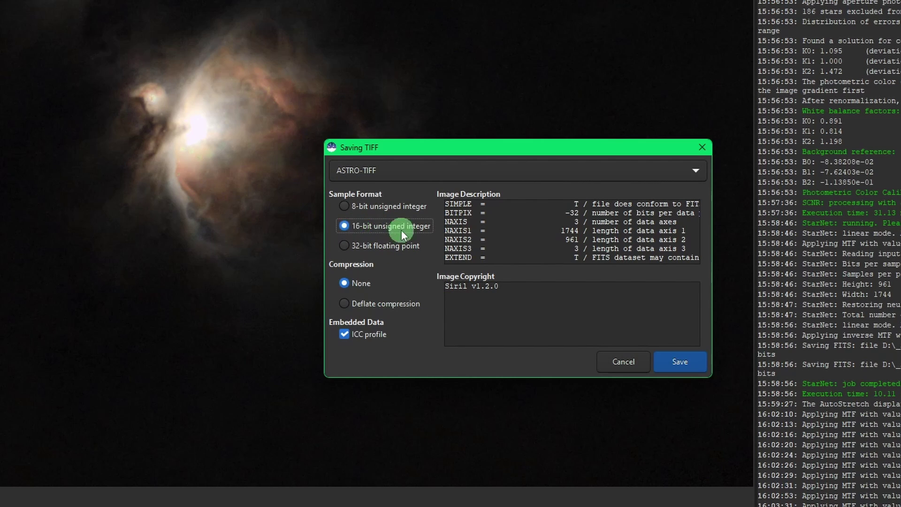
click(687, 361)
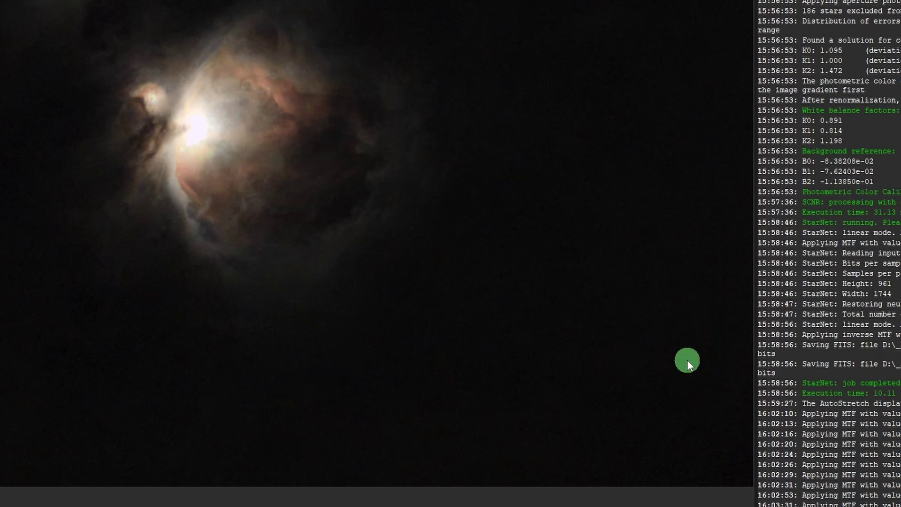
Switch to File Explorer and review the starless, star mask and original result FIT files in the Orion folder
click(516, 504)
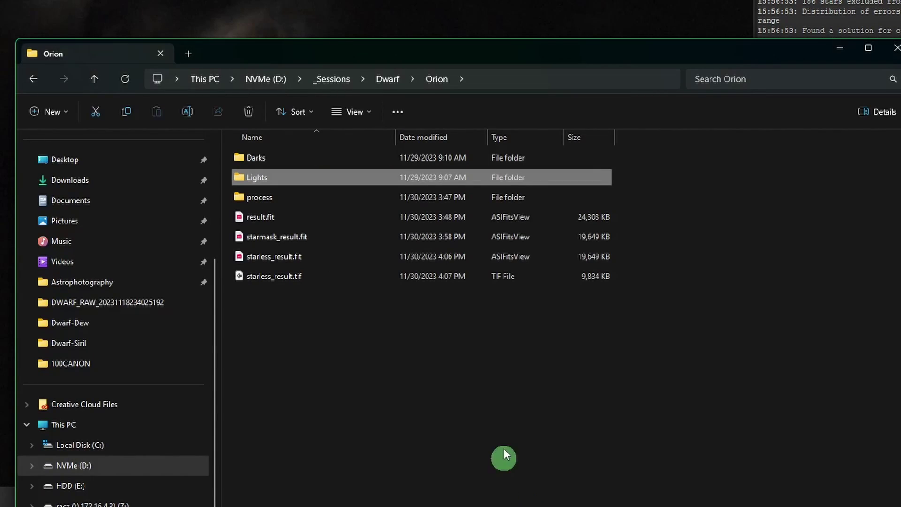
click(347, 258)
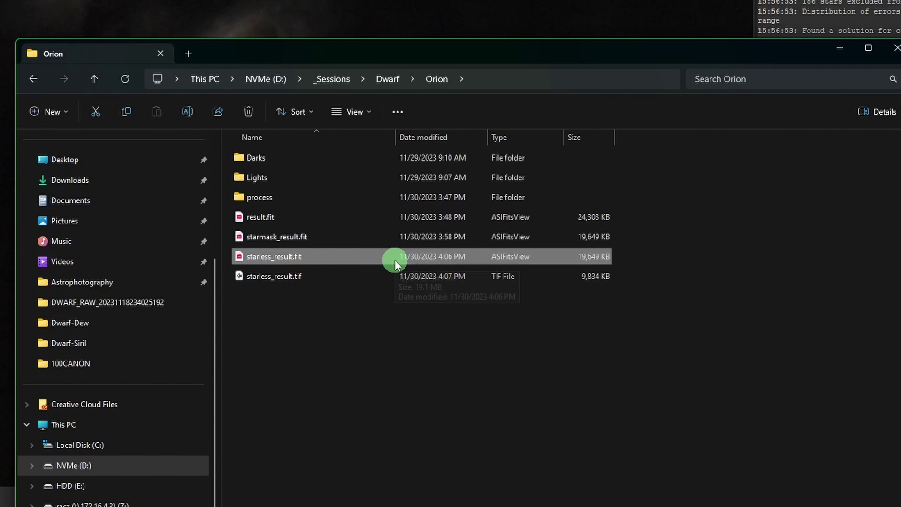
ctrl+click(317, 236)
click(317, 235)
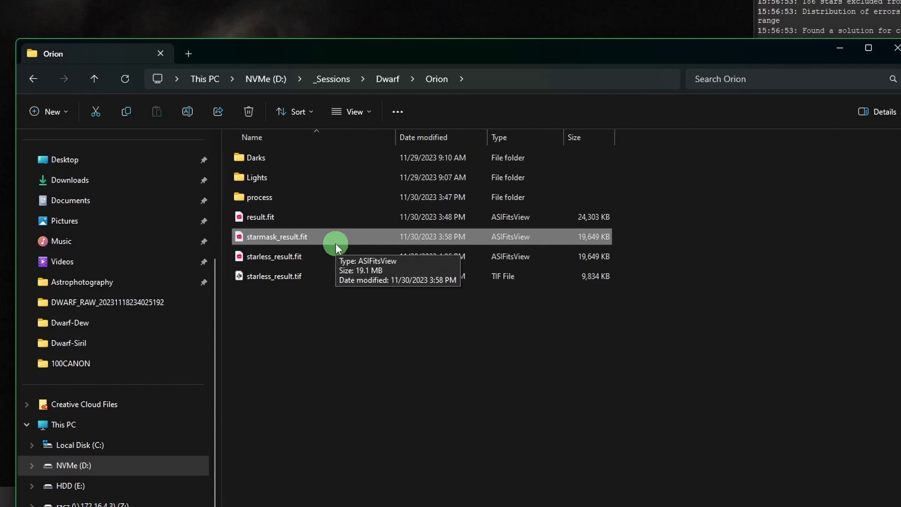
ctrl+click(306, 216)
click(306, 216)
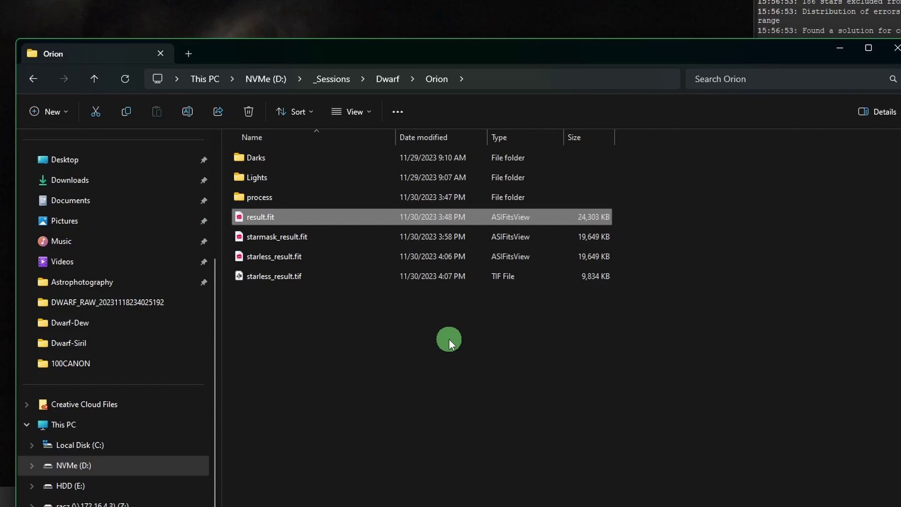
Open starless_result.tif from the Orion folder in Photoshop and launch the Camera Raw Filter on it
click(320, 276)
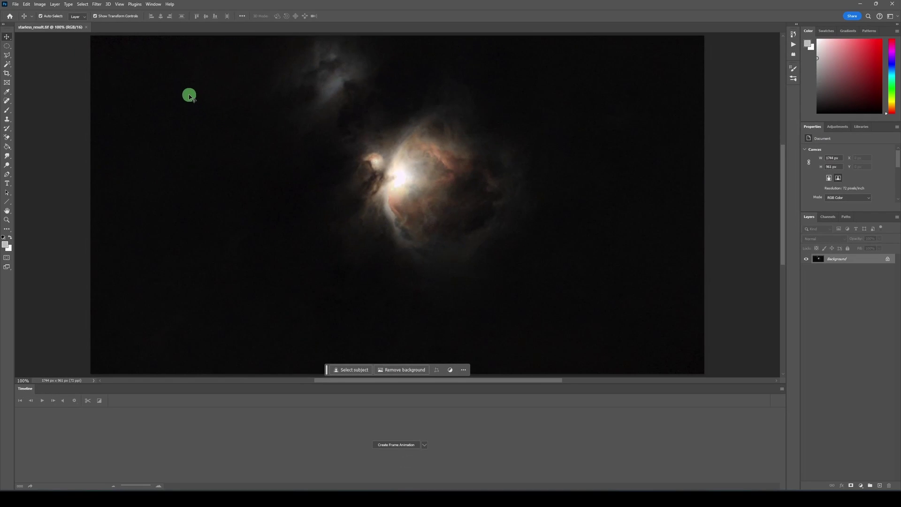
click(97, 5)
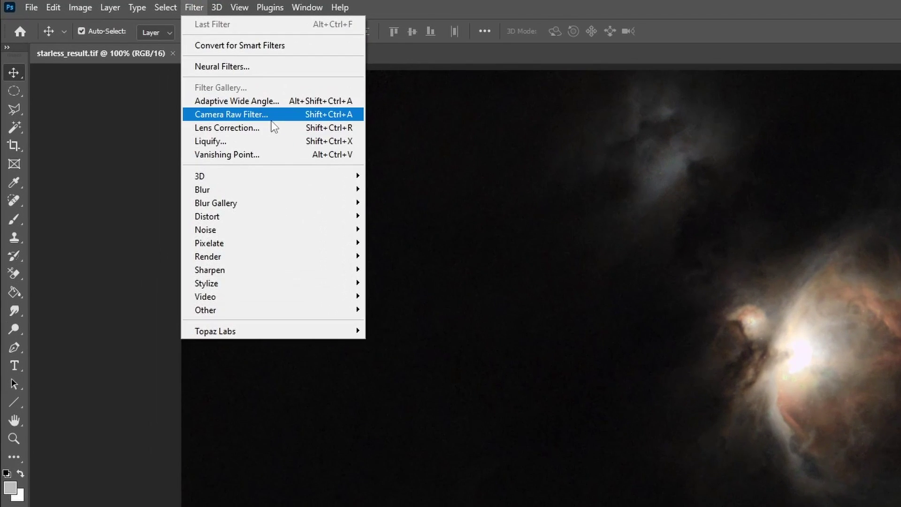
click(271, 119)
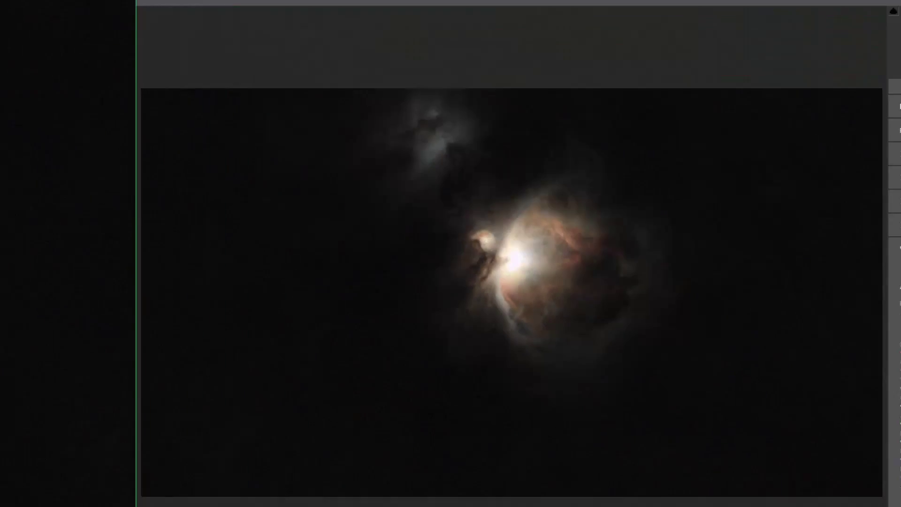
click(770, 143)
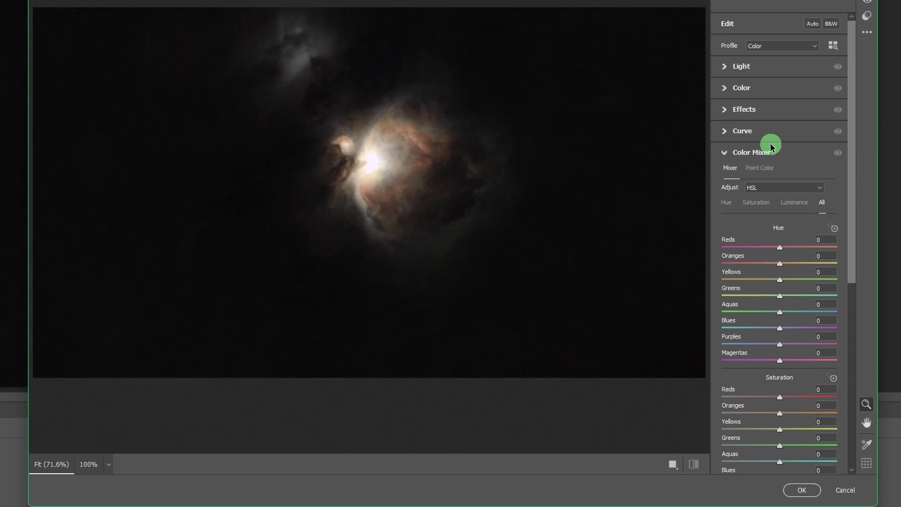
Set the Light adjustments to Contrast +7, Highlights -10, Shadows +20, Whites +30 and Blacks +21
click(741, 66)
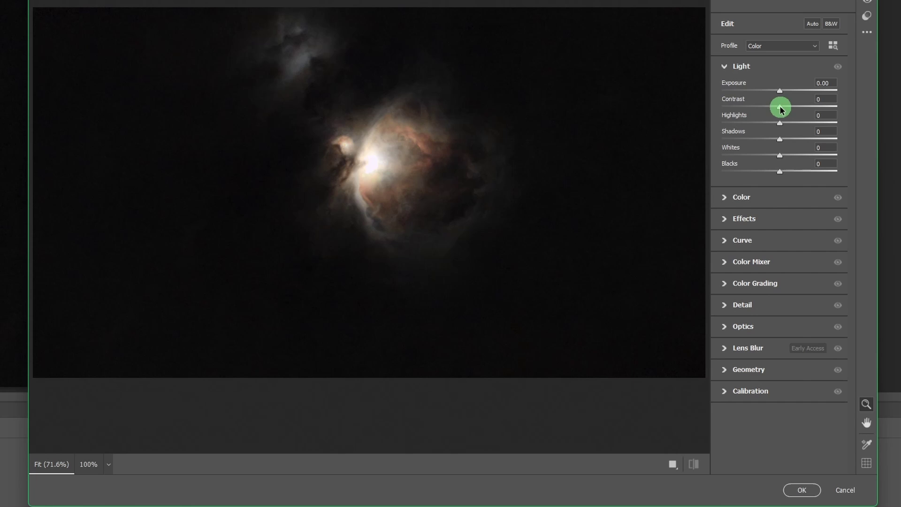
mouse_move(780, 108)
mouse_down()
mouse_move(836, 110)
mouse_move(781, 110)
mouse_up()
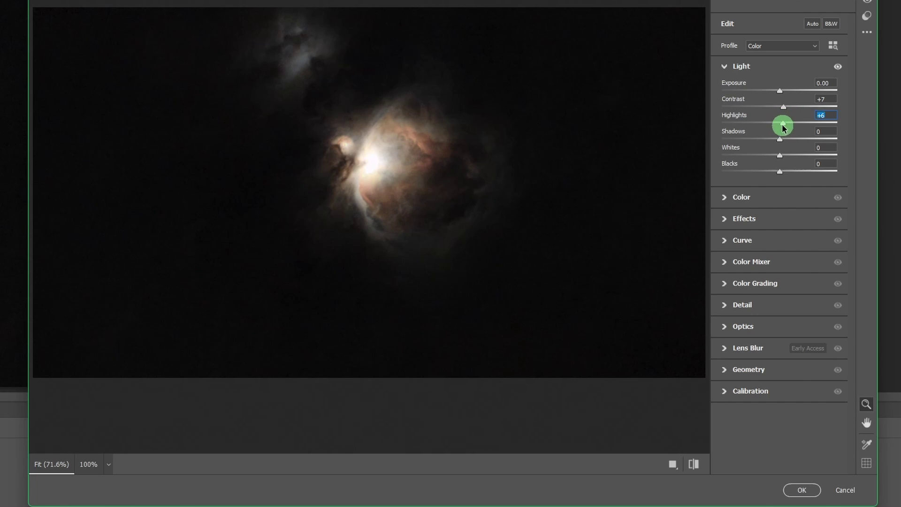
double_click(782, 124)
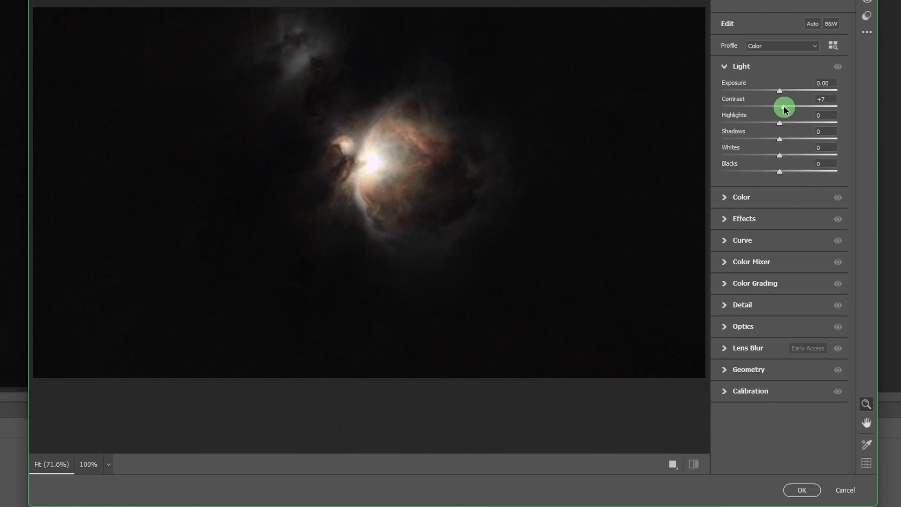
mouse_move(779, 123)
mouse_down()
mouse_move(762, 123)
mouse_move(770, 127)
mouse_up()
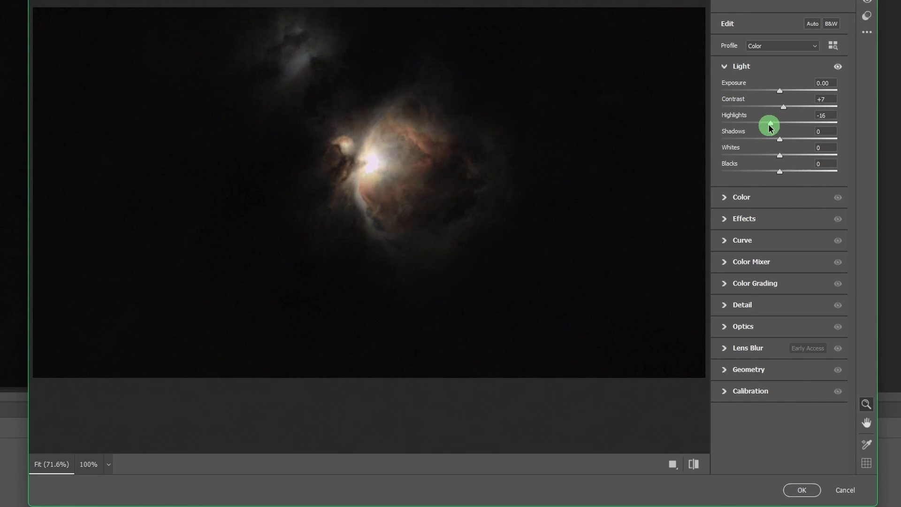
drag(770, 127, 774, 127)
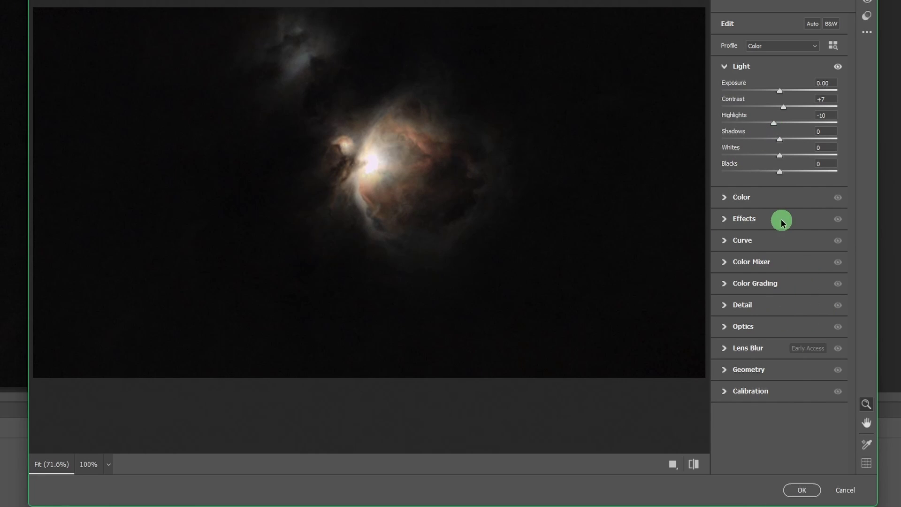
drag(780, 140, 808, 140)
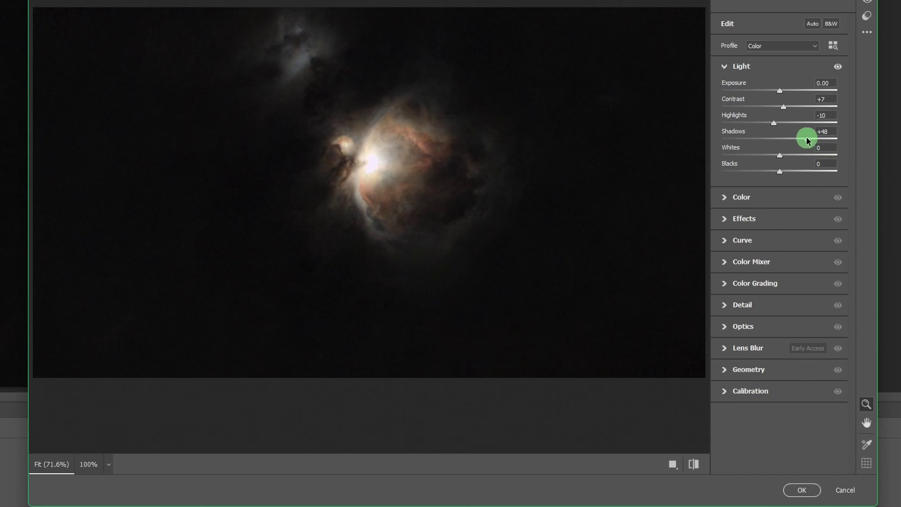
drag(806, 140, 790, 155)
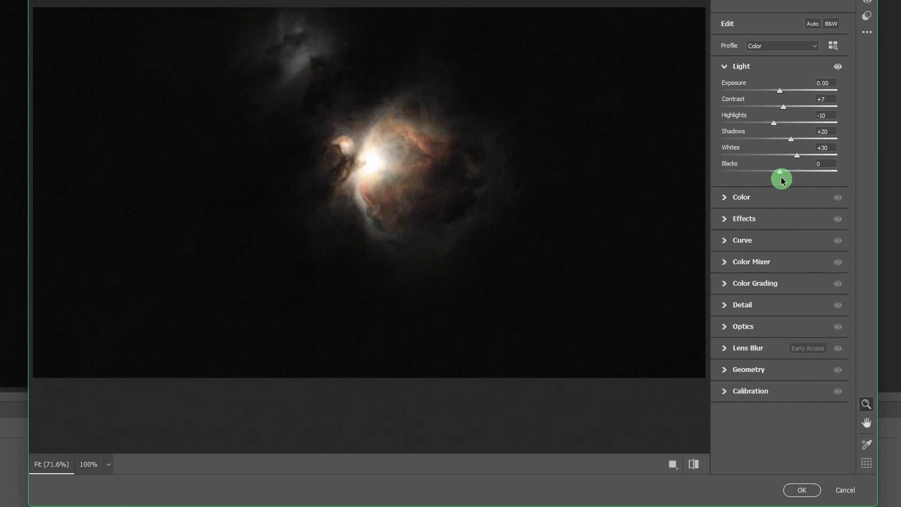
mouse_move(778, 173)
mouse_down()
mouse_move(760, 173)
mouse_move(792, 175)
mouse_up()
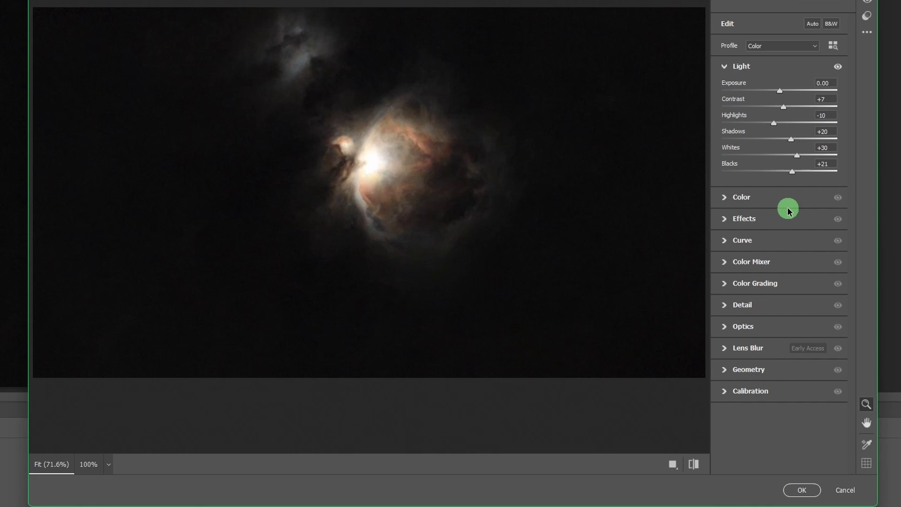
Raise the nebula's Vibrance to +12 in the Color settings and its Clarity to +8 in the Effects settings
click(744, 198)
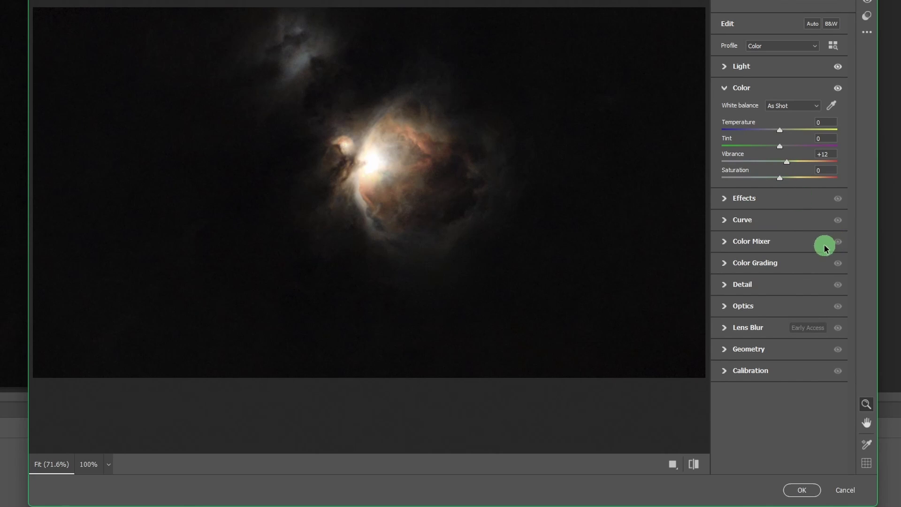
click(782, 197)
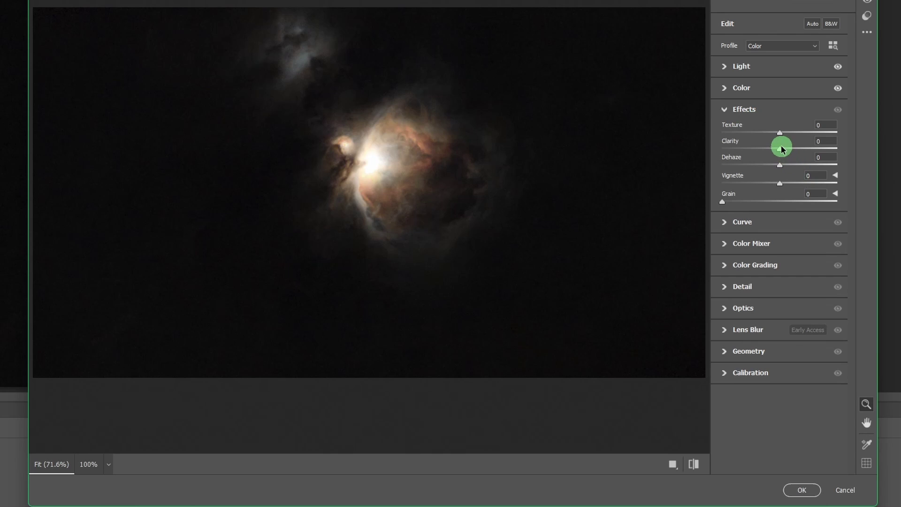
drag(780, 151, 783, 153)
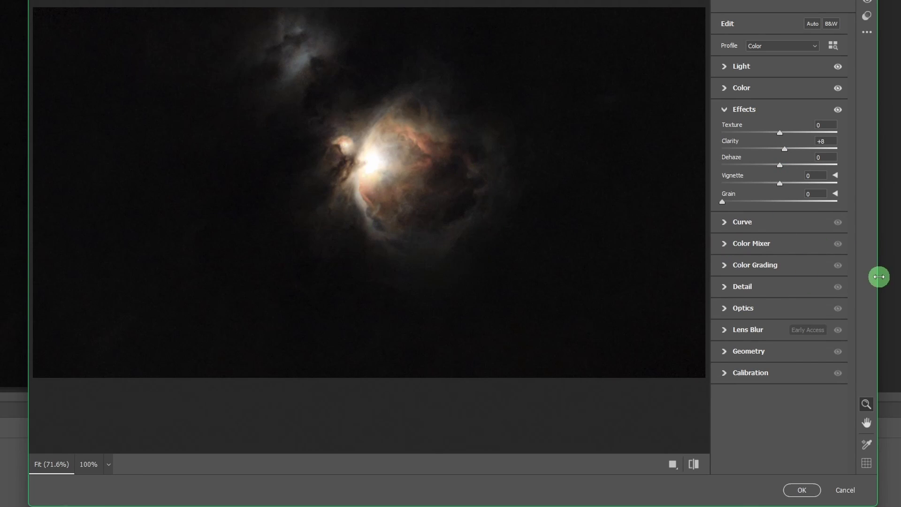
Set the Color Mixer luminance to +15 for Yellows and +62 for Blues
click(819, 249)
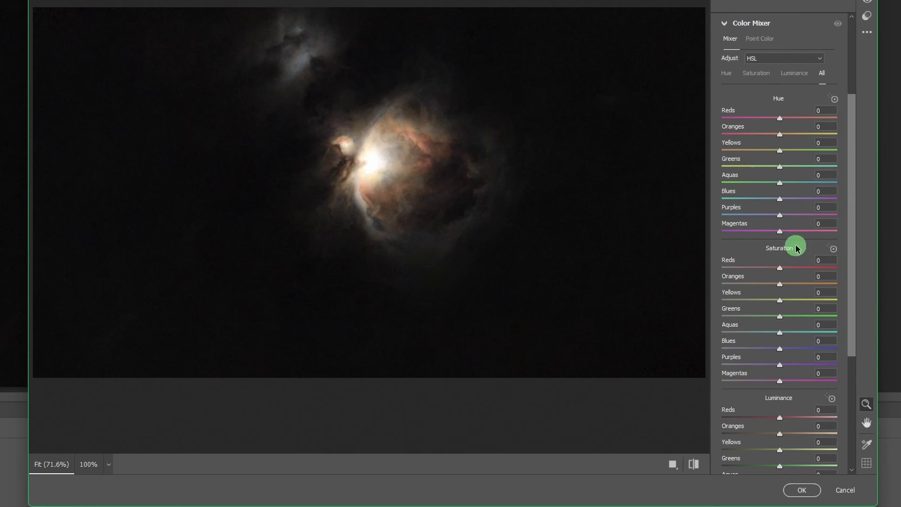
drag(853, 291, 854, 381)
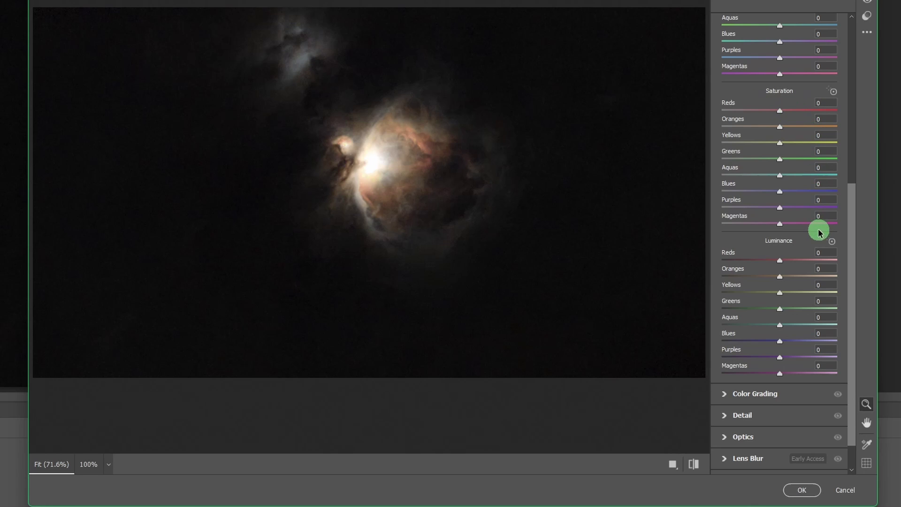
mouse_move(781, 263)
mouse_down()
mouse_move(803, 260)
mouse_move(780, 260)
mouse_up()
drag(780, 277, 791, 302)
click(780, 341)
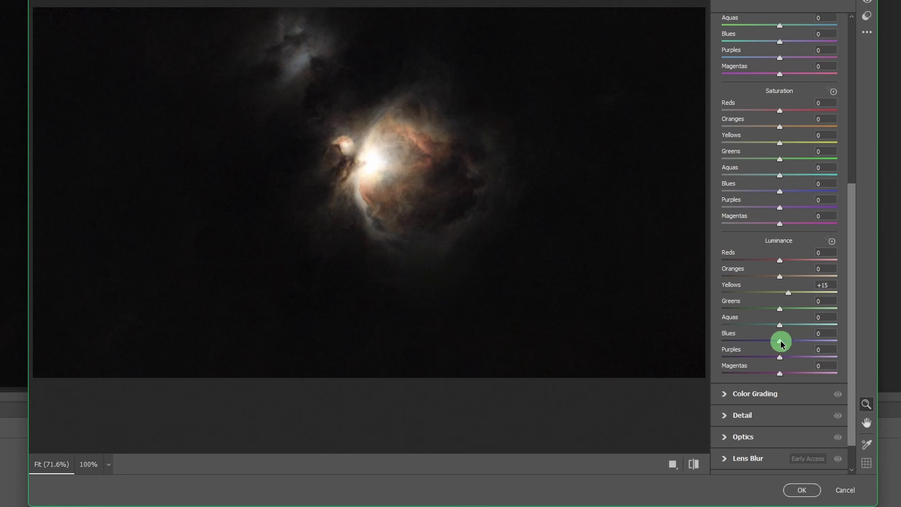
mouse_move(780, 341)
mouse_down()
mouse_move(762, 341)
mouse_move(837, 342)
mouse_move(816, 342)
mouse_move(801, 322)
mouse_move(776, 336)
mouse_move(785, 333)
mouse_up()
click(781, 325)
scroll(784, 330, down, 1)
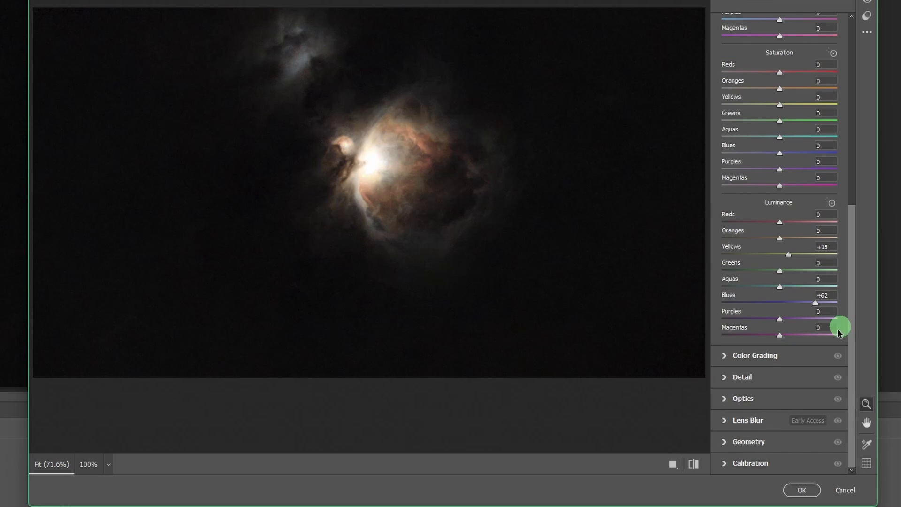
Set the Detail adjustments to Sharpening 16 and Noise Reduction 5, and apply the Camera Raw filter
click(733, 380)
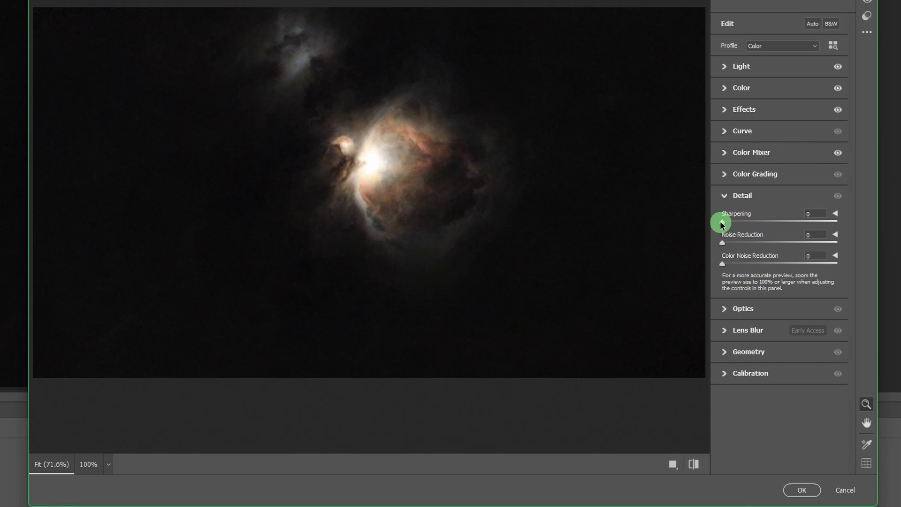
drag(729, 224, 853, 219)
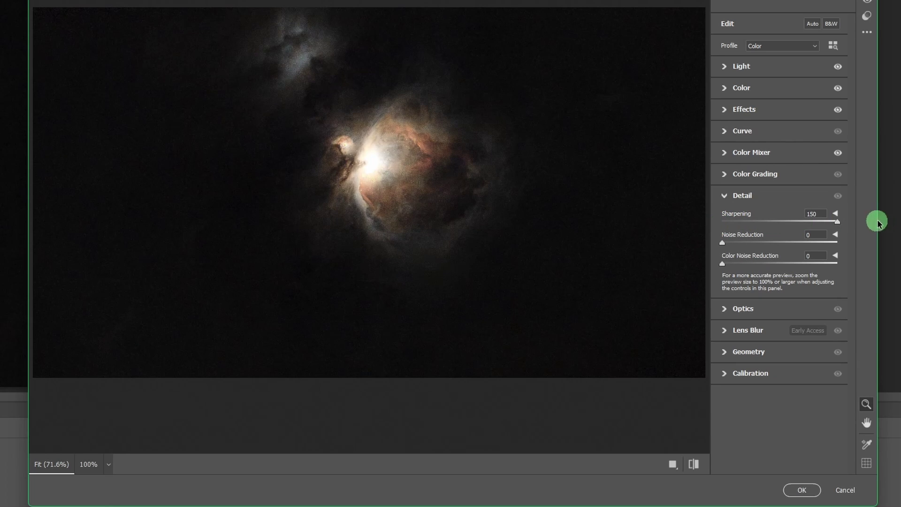
drag(884, 225, 725, 245)
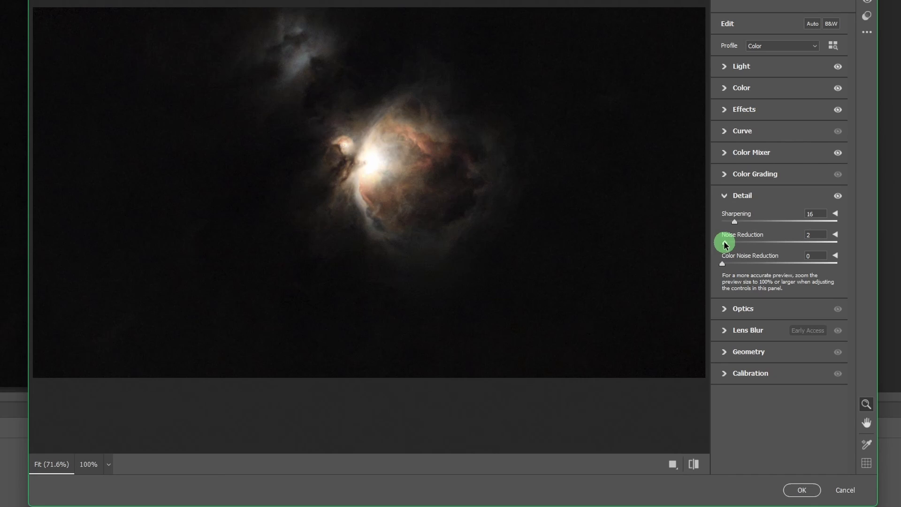
drag(727, 245, 728, 245)
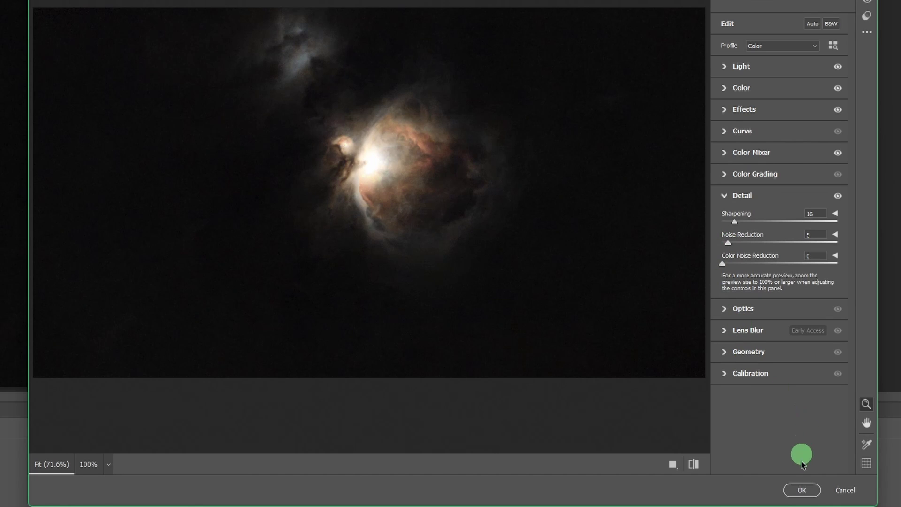
click(803, 498)
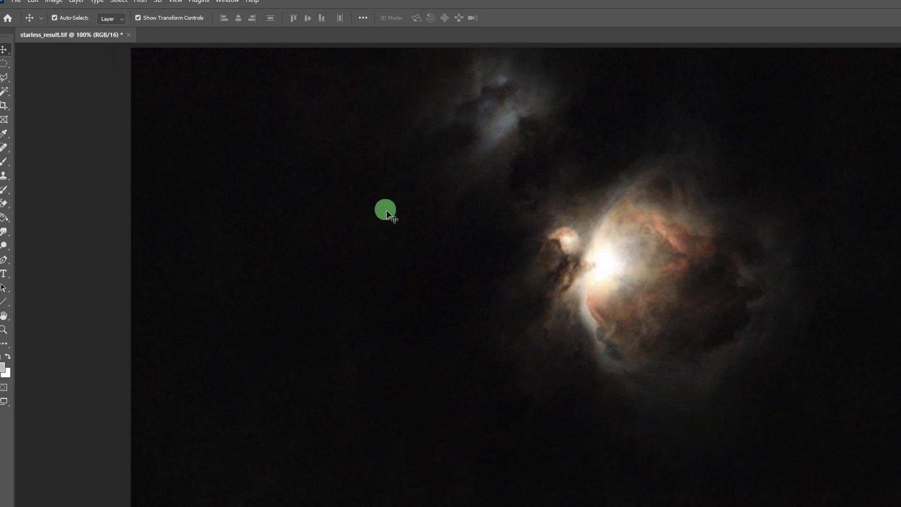
Save the edited starless_result.tif over the existing file and close Photoshop
click(16, 1)
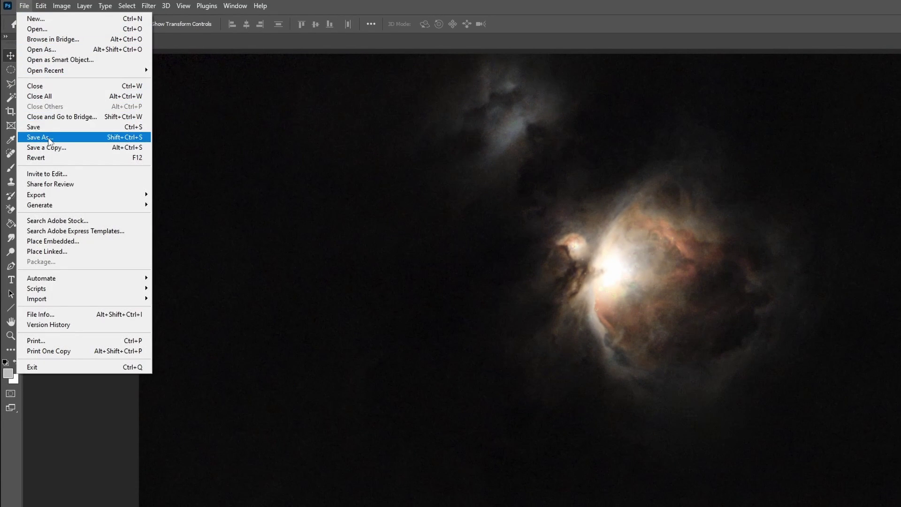
click(51, 129)
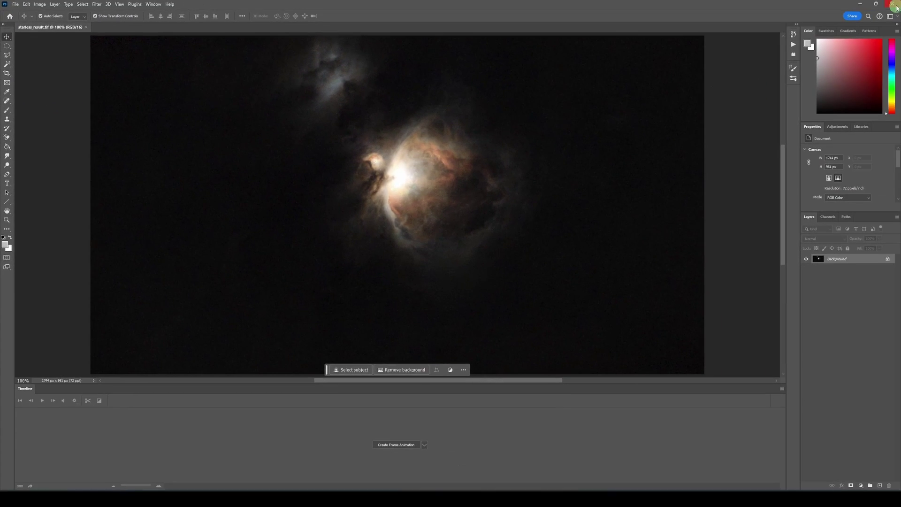
key(ctrl+w)
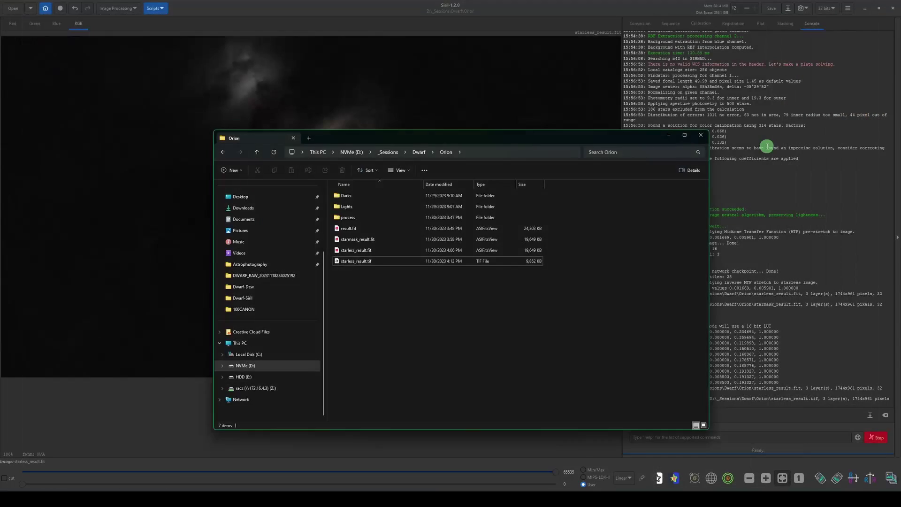
Switch to Siril and open the edited starless_result.tif from the Orion folder
click(616, 214)
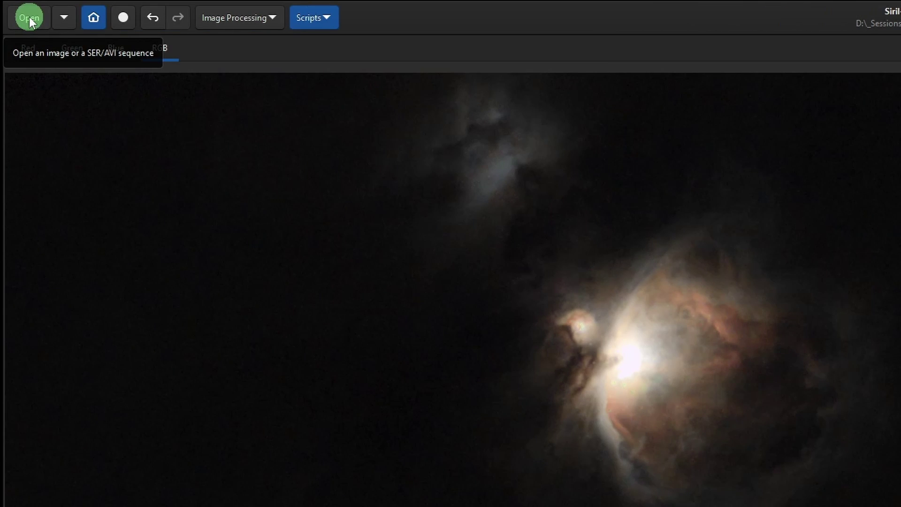
click(29, 18)
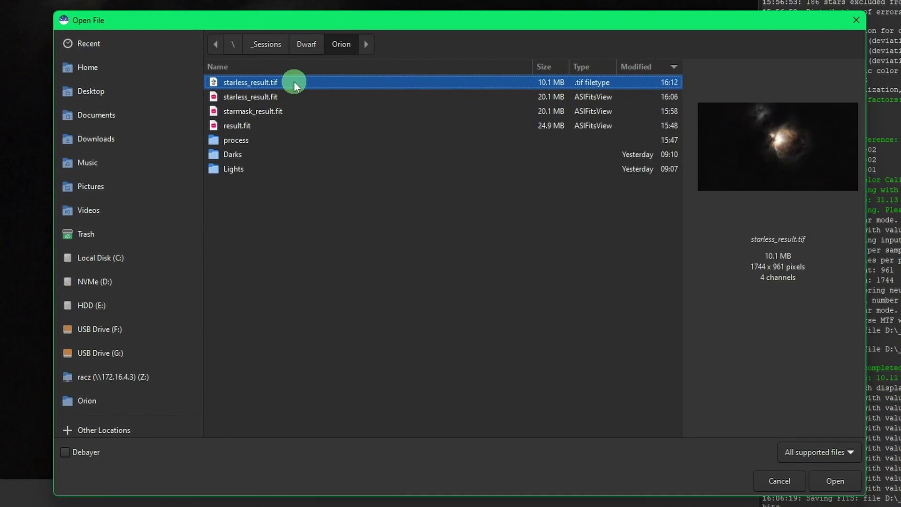
double_click(293, 83)
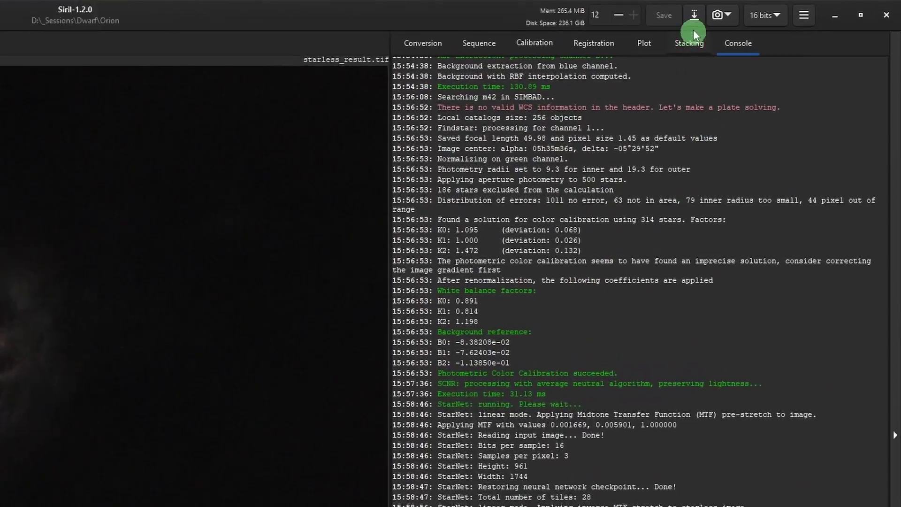
Save the image in the Orion folder as M42.fit in FITS format with 32-bit floating point samples
click(675, 18)
click(702, 420)
click(701, 411)
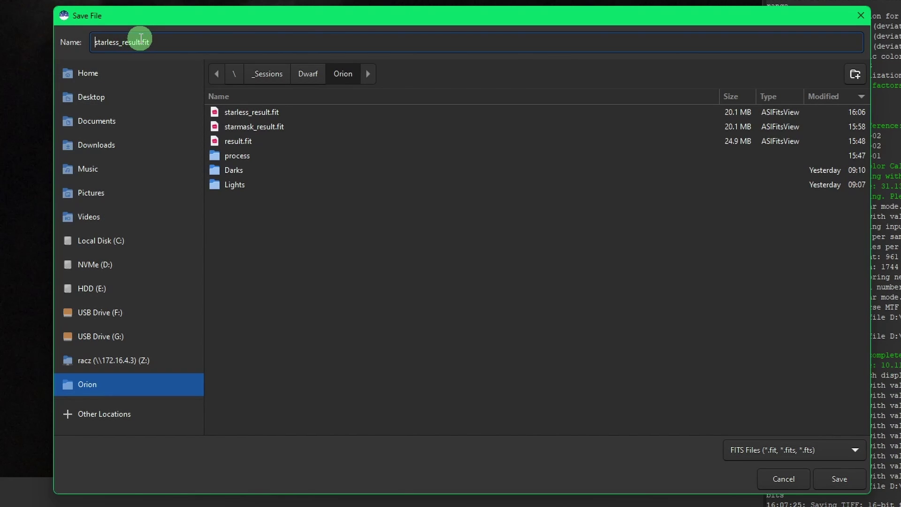
drag(141, 38, 77, 37)
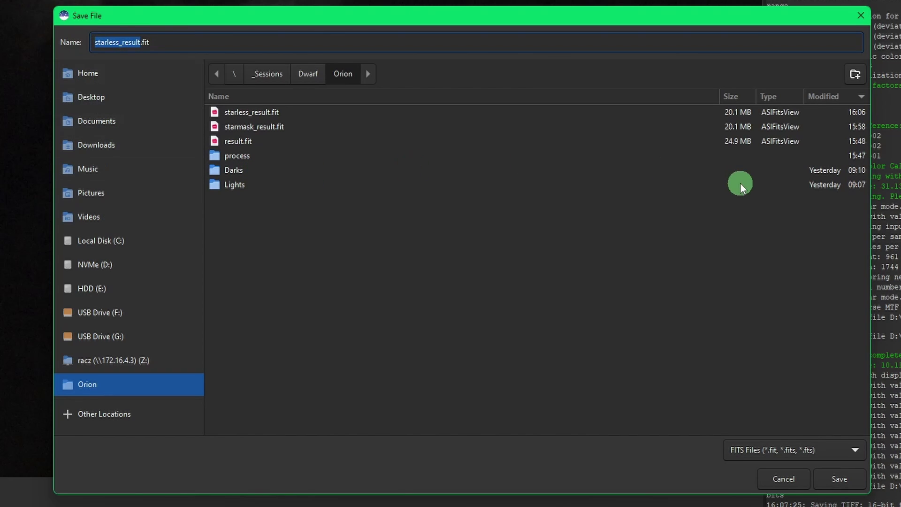
text(M42)
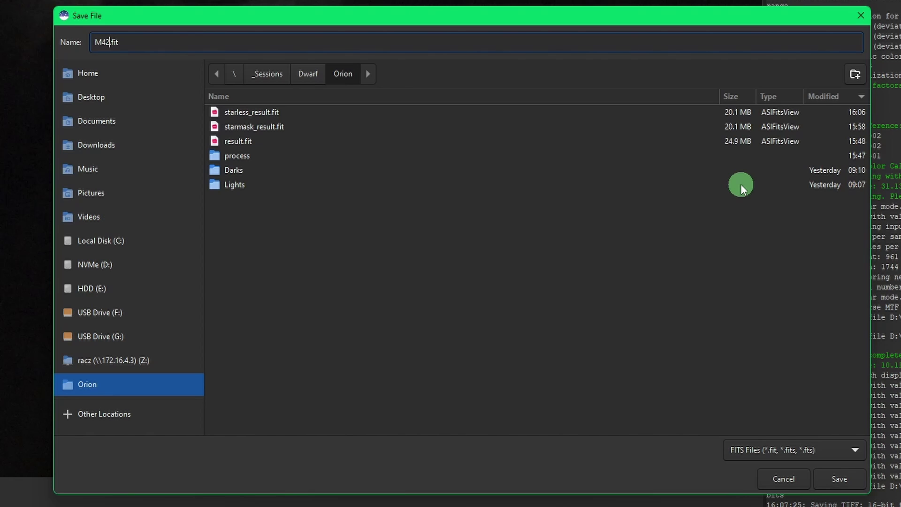
click(626, 48)
click(851, 482)
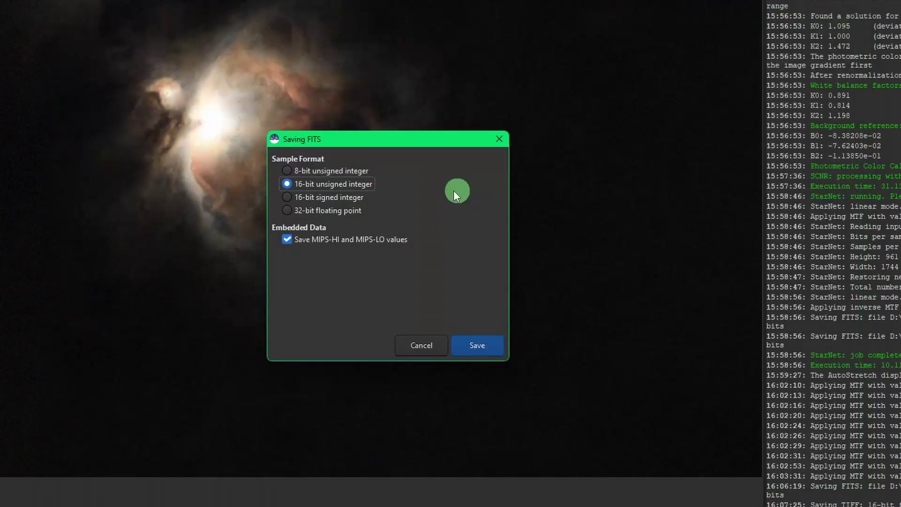
click(327, 214)
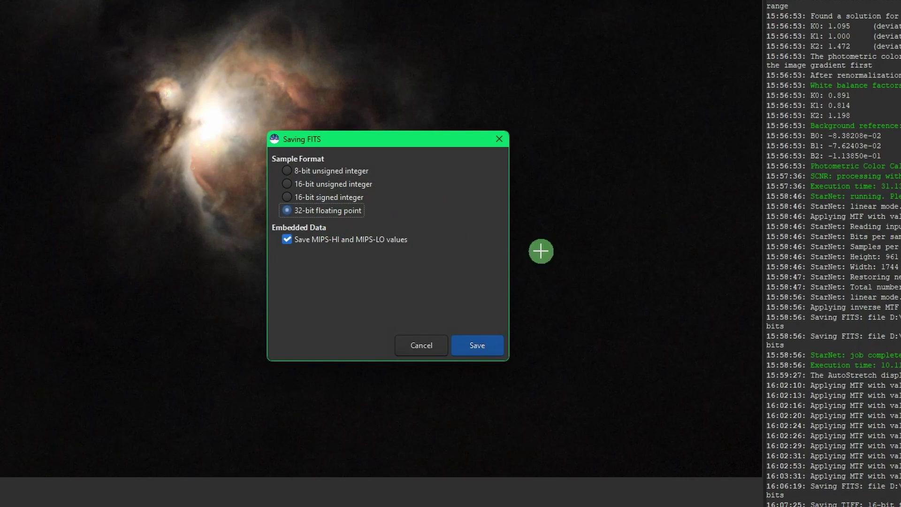
click(478, 345)
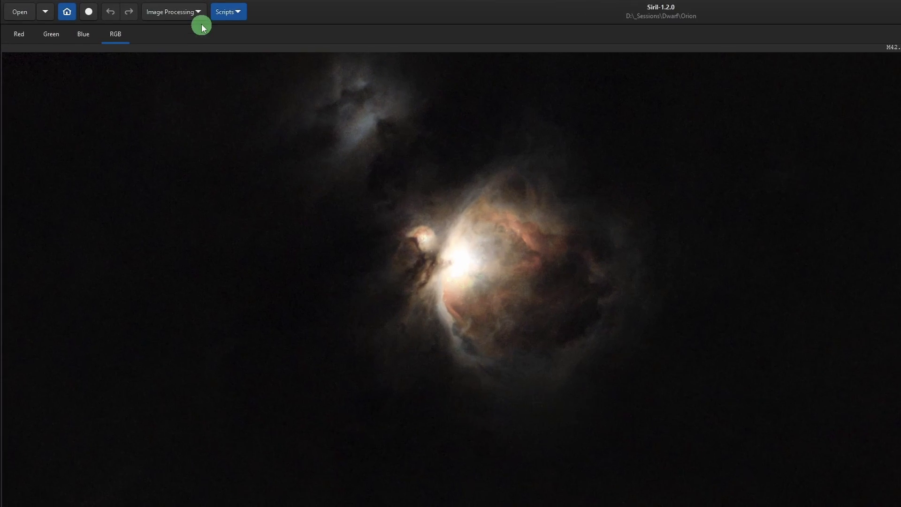
Start Star Recomposition and load M42.fit as the background image and starmask_result.fit as the star image
click(135, 8)
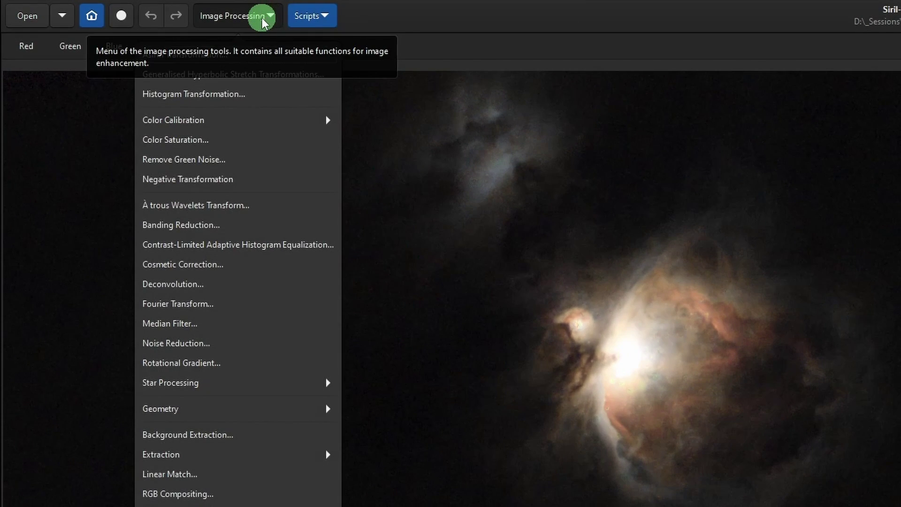
click(209, 388)
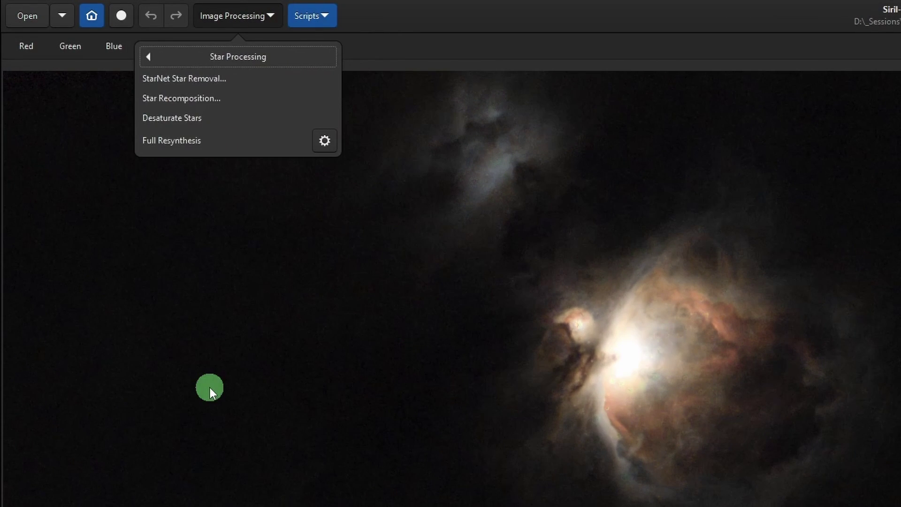
click(269, 102)
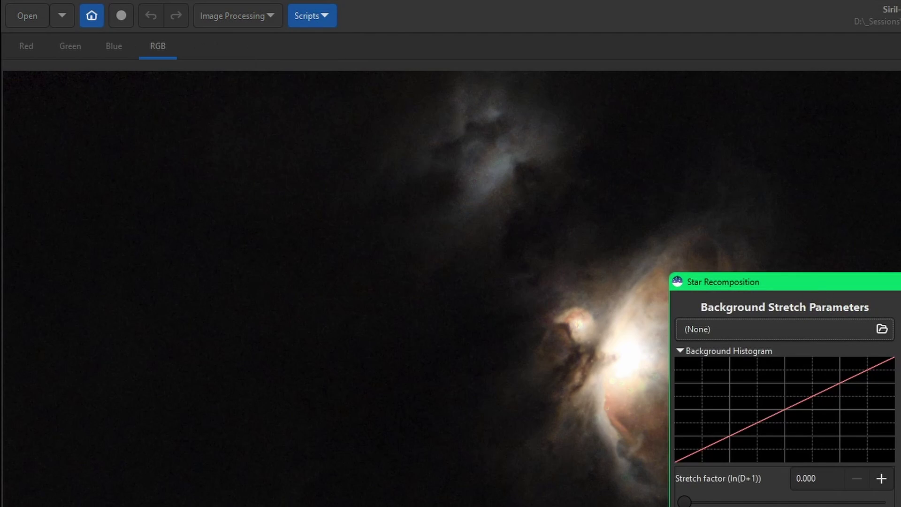
click(891, 281)
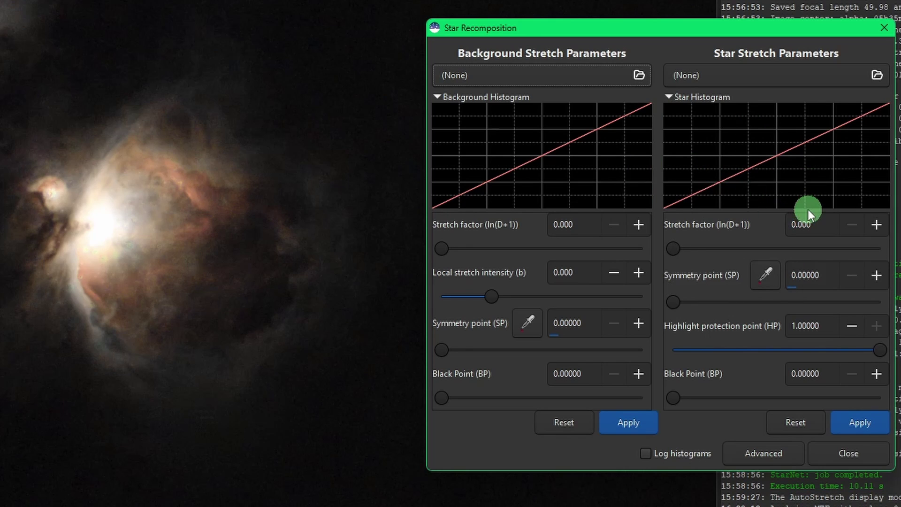
click(569, 74)
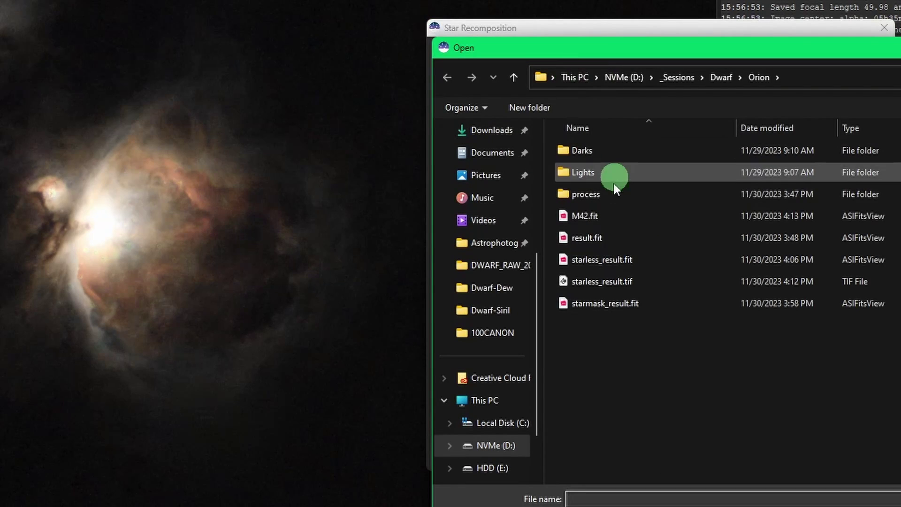
double_click(611, 217)
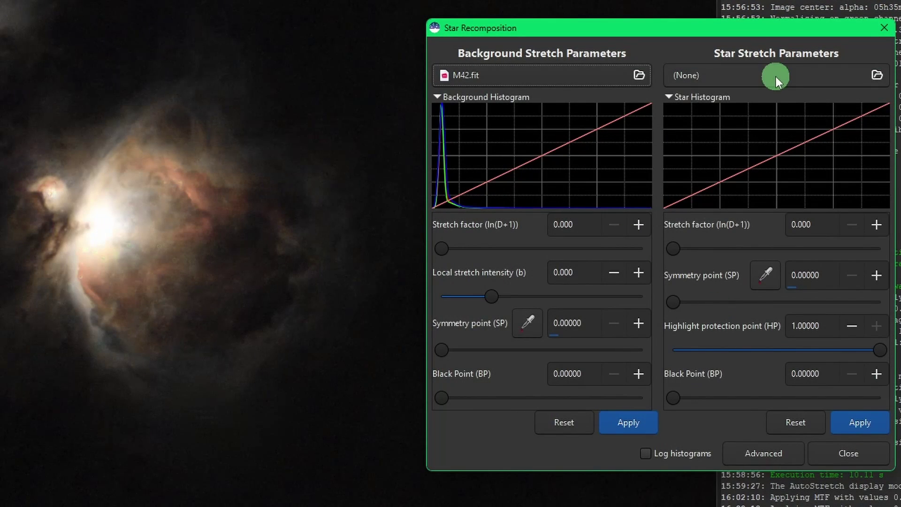
click(776, 77)
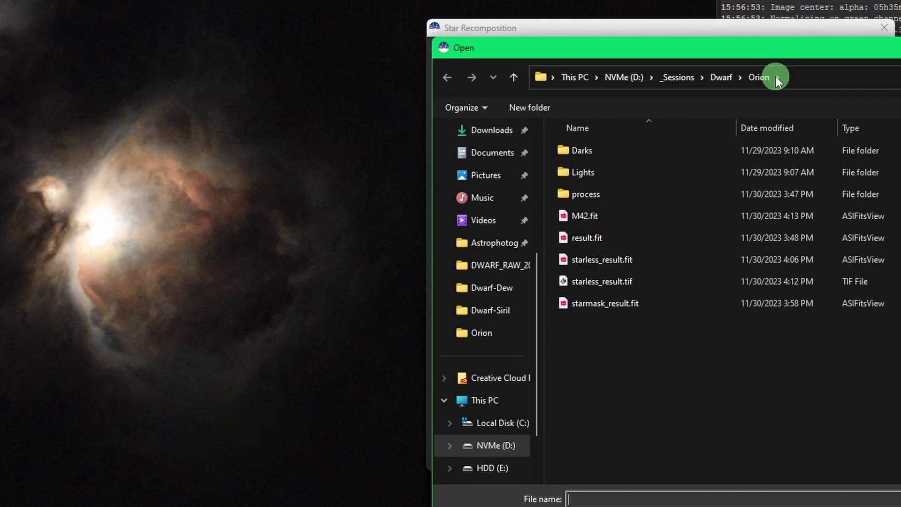
double_click(655, 303)
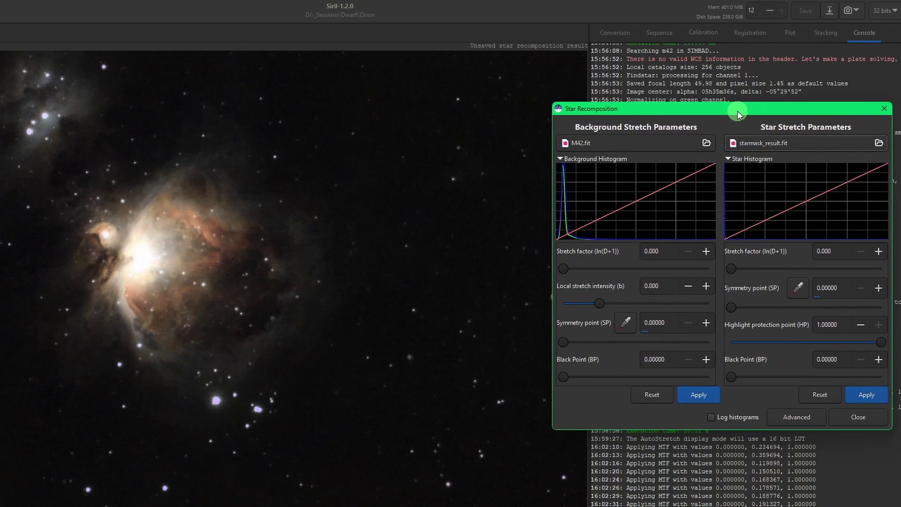
drag(680, 33, 650, 47)
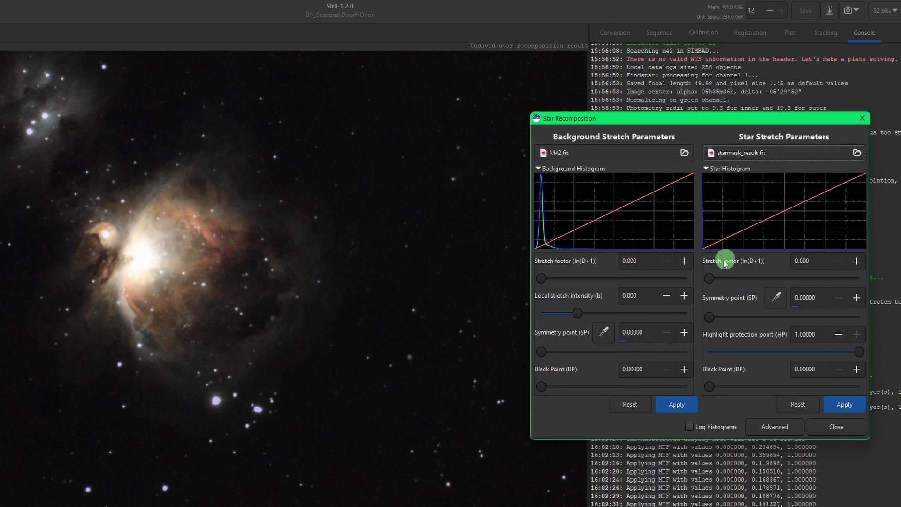
Apply a star stretch with stretch factor 5.103 and symmetry point 0.13356, and finish the star recomposition
drag(712, 280, 756, 282)
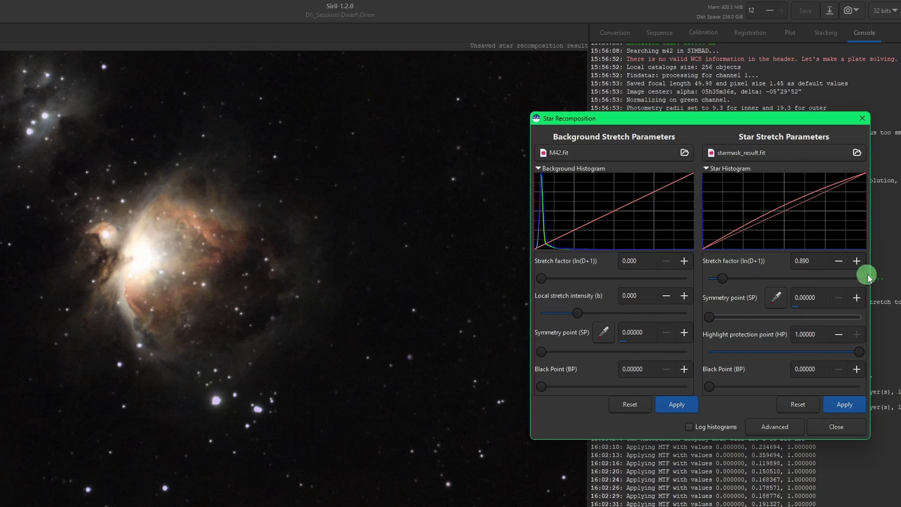
drag(709, 317, 731, 317)
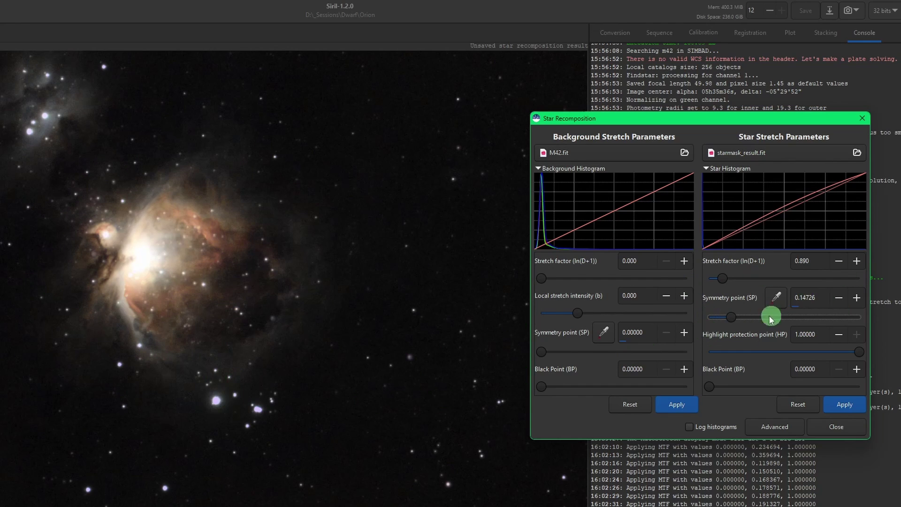
drag(731, 317, 770, 317)
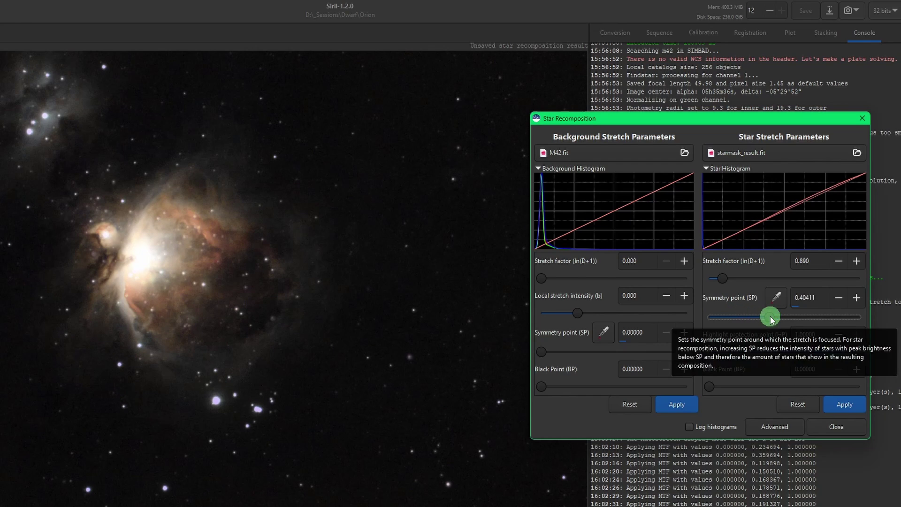
drag(724, 278, 755, 278)
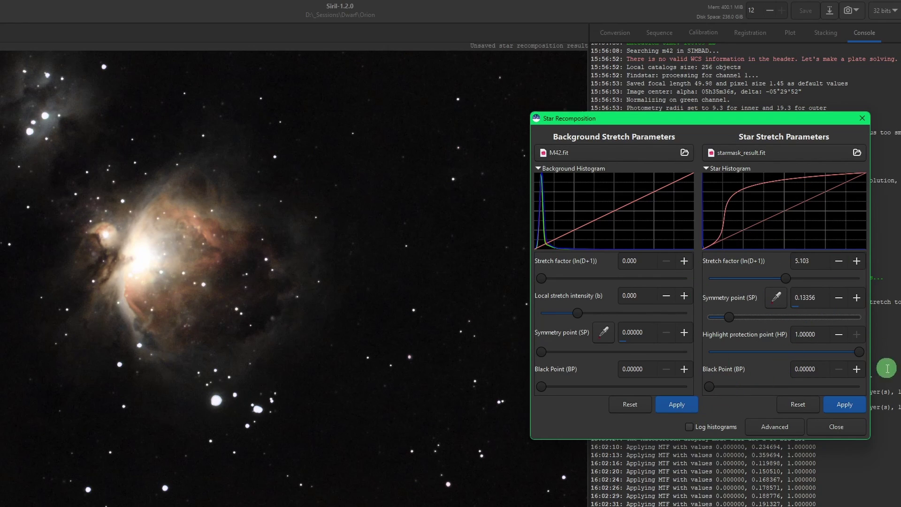
click(851, 405)
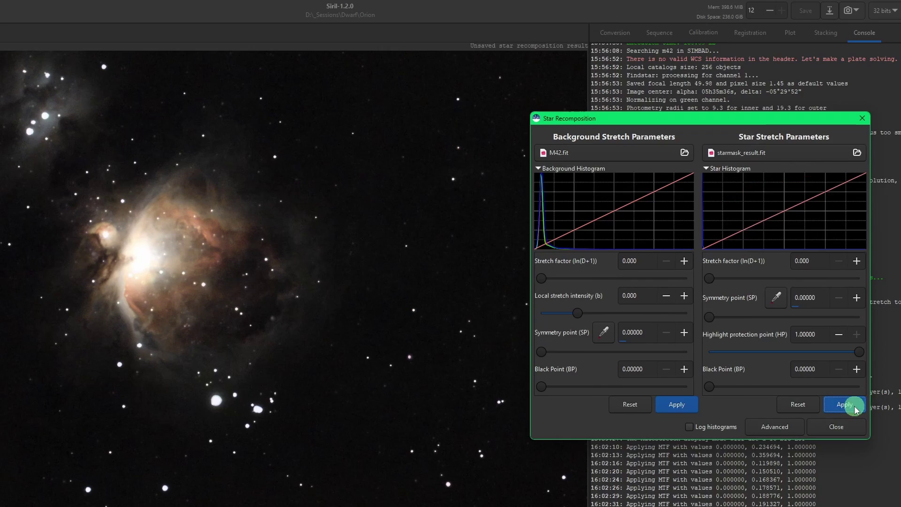
click(848, 426)
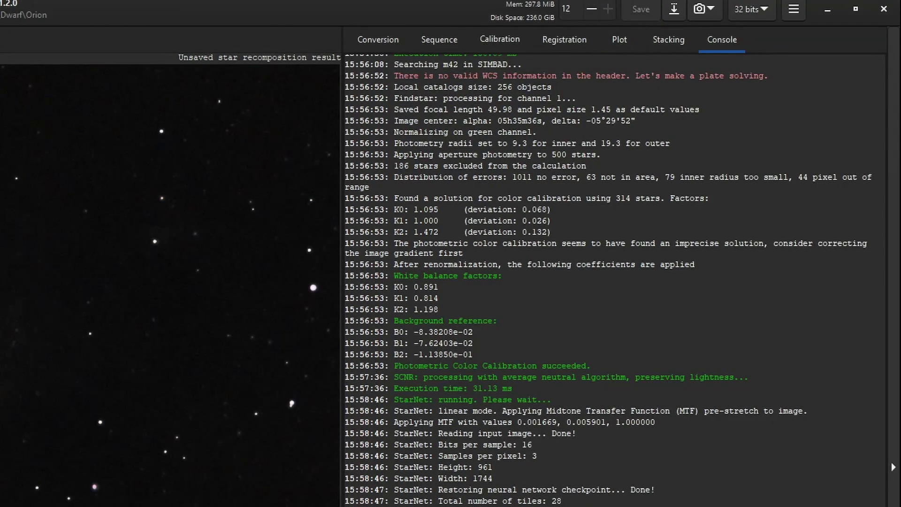
Save the recomposed image in the Orion folder as M42Final.fit
click(680, 14)
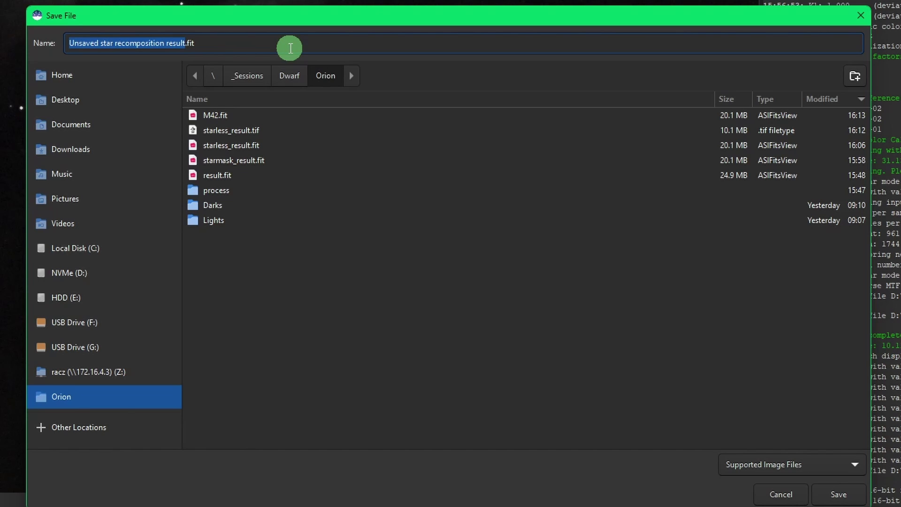
text(M42Final)
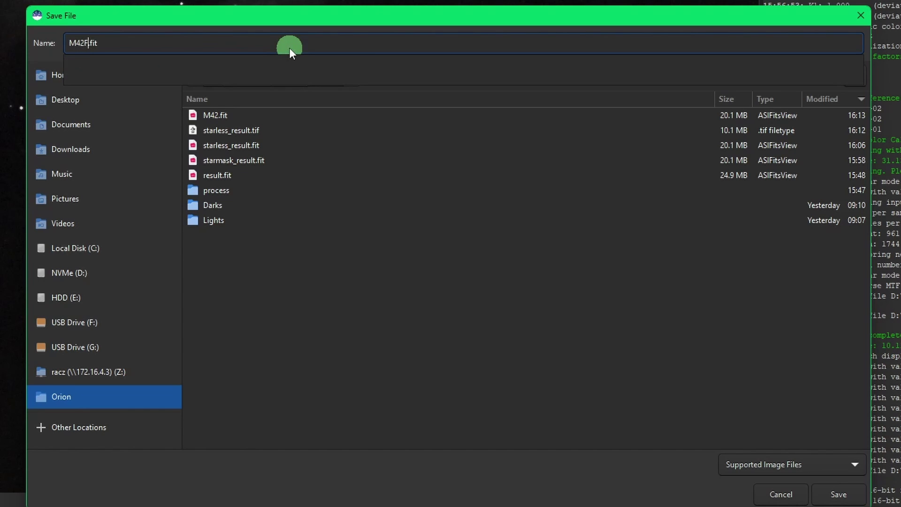
key(Return)
click(542, 362)
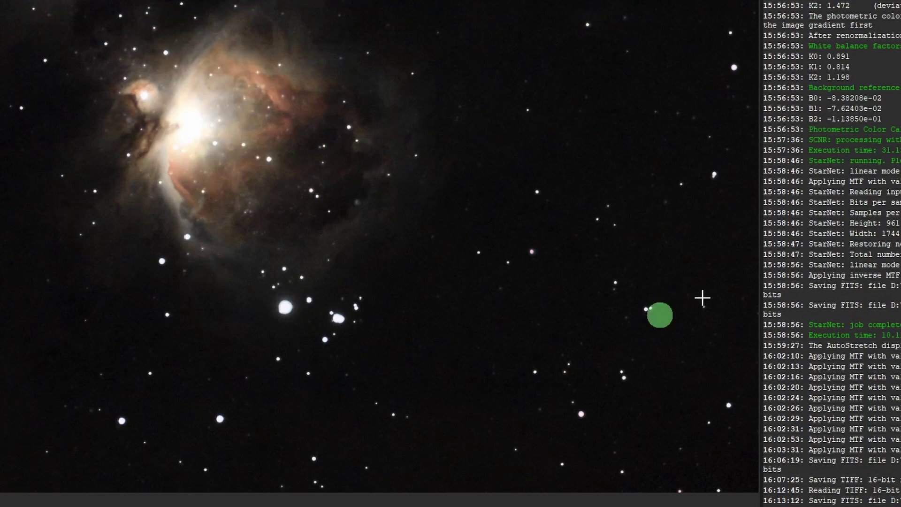
Save the recomposed image also as the JPEG file M42Final.jpg with quality 100
key(ctrl+shift+s)
click(792, 468)
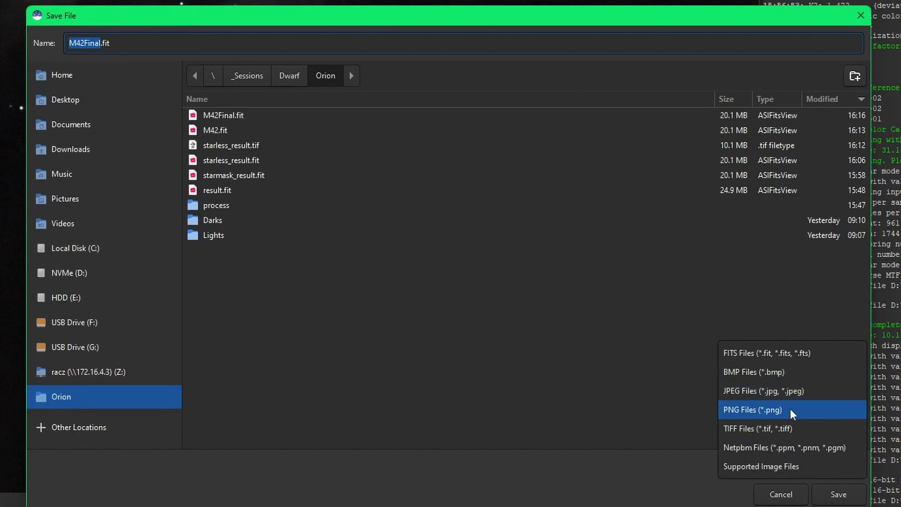
click(792, 394)
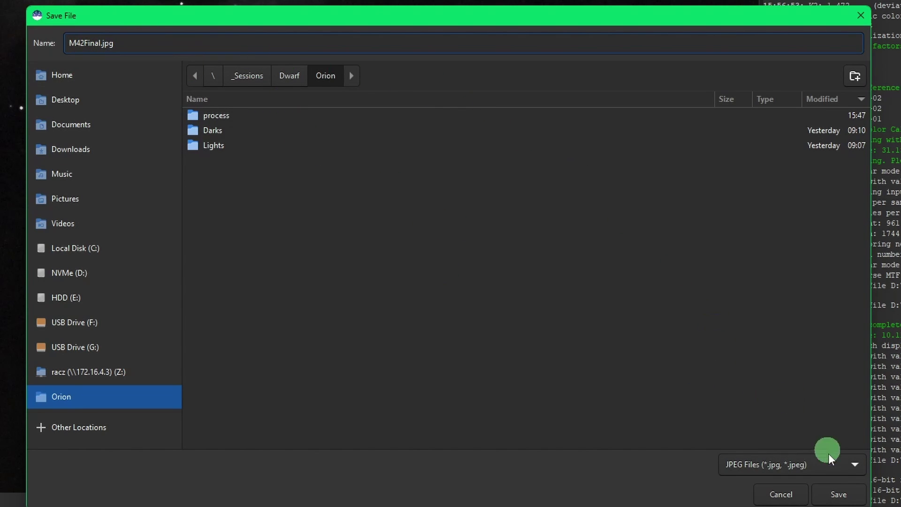
click(839, 494)
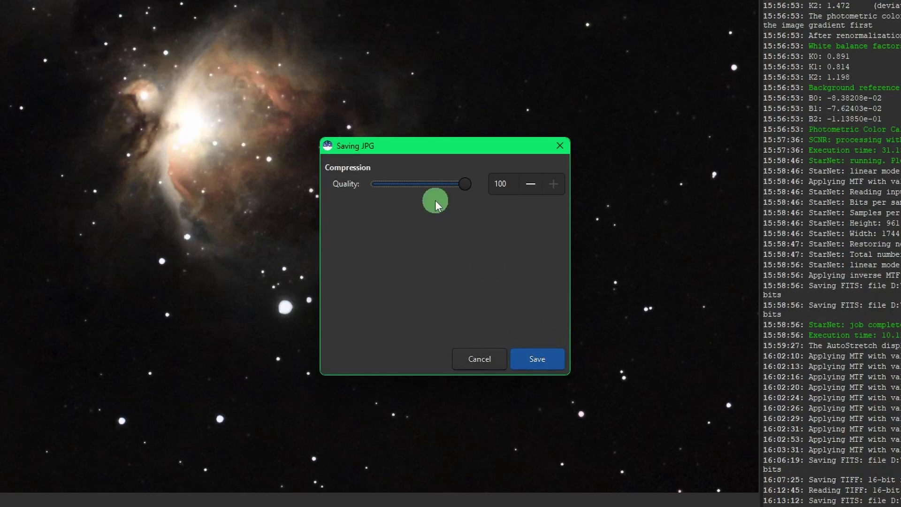
click(533, 364)
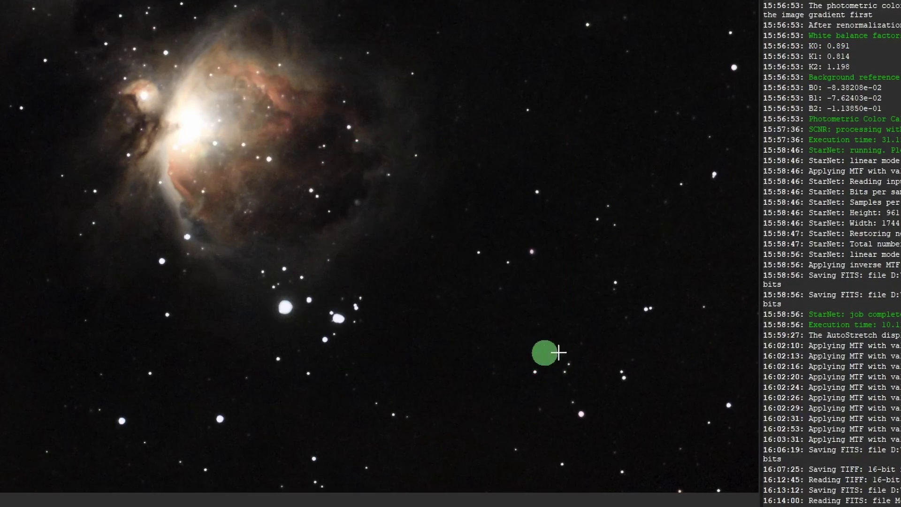
Switch to File Explorer and open M42Final.jpg from the Orion folder in the image viewer
click(305, 322)
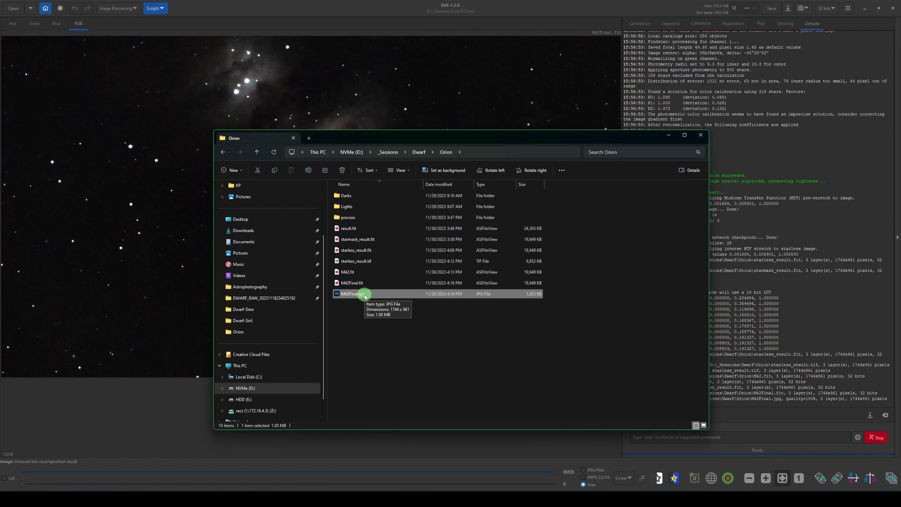
click(531, 396)
click(360, 296)
right_click(360, 296)
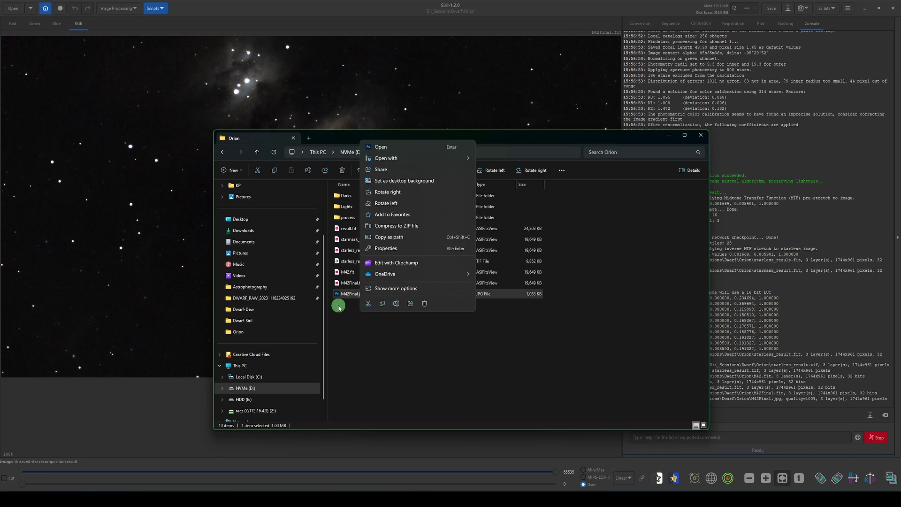
mouse_move(413, 158)
click(505, 183)
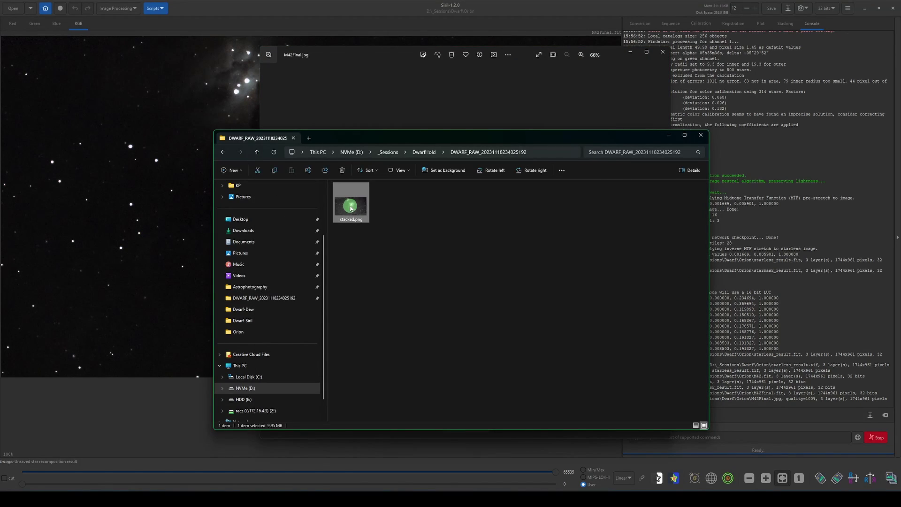
Open stacked.png from the DWARF_RAW folder in DwarfHold and place it side by side with M42Final.jpg for comparison
right_click(352, 205)
click(371, 229)
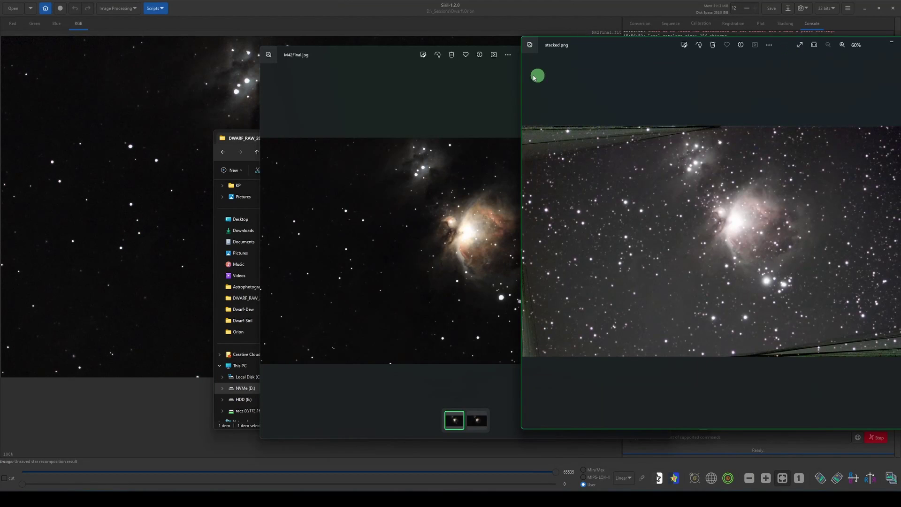
drag(392, 55, 198, 45)
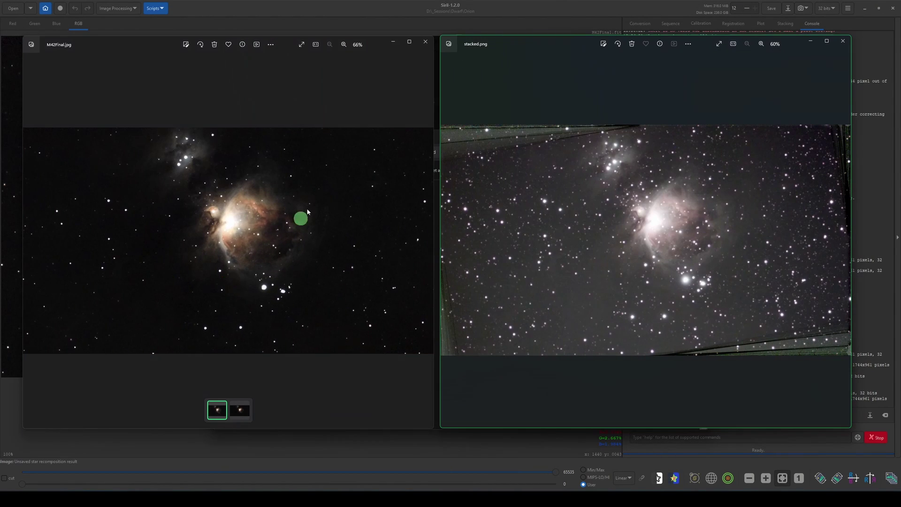